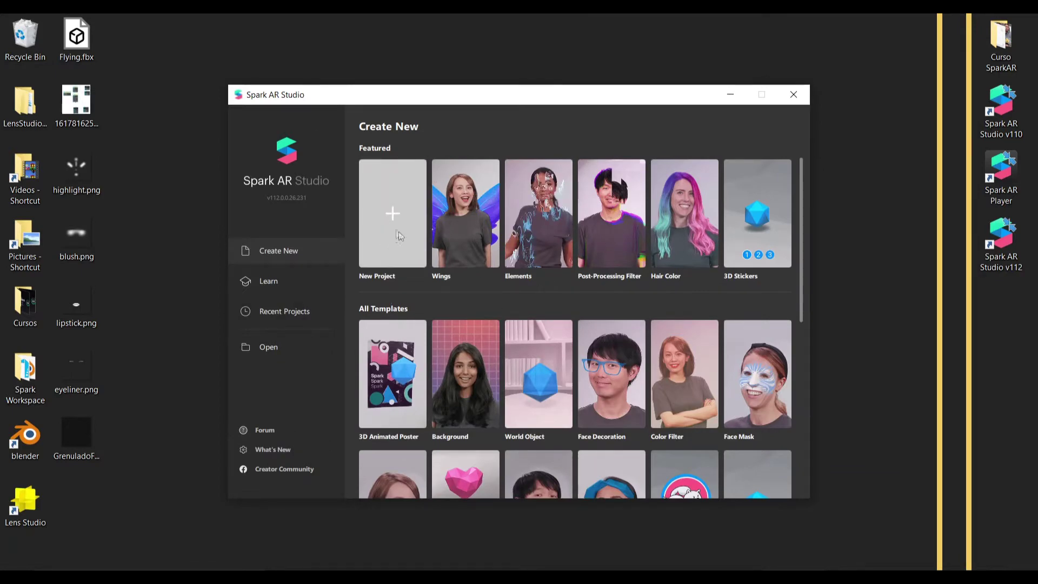
Step: Start a new Blank Project and maximize the Untitled project window
left_click(405, 248)
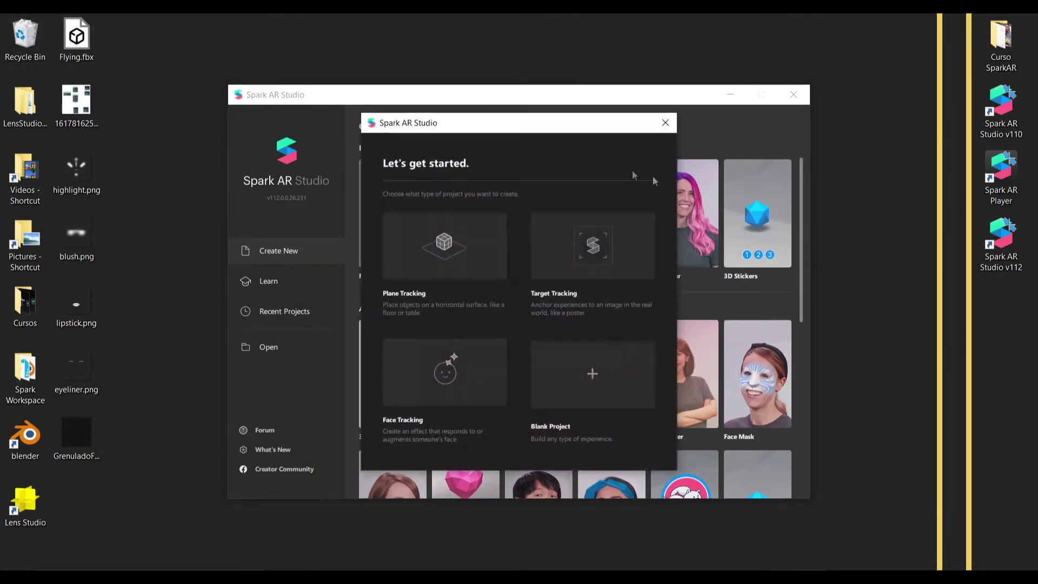
left_click(585, 379)
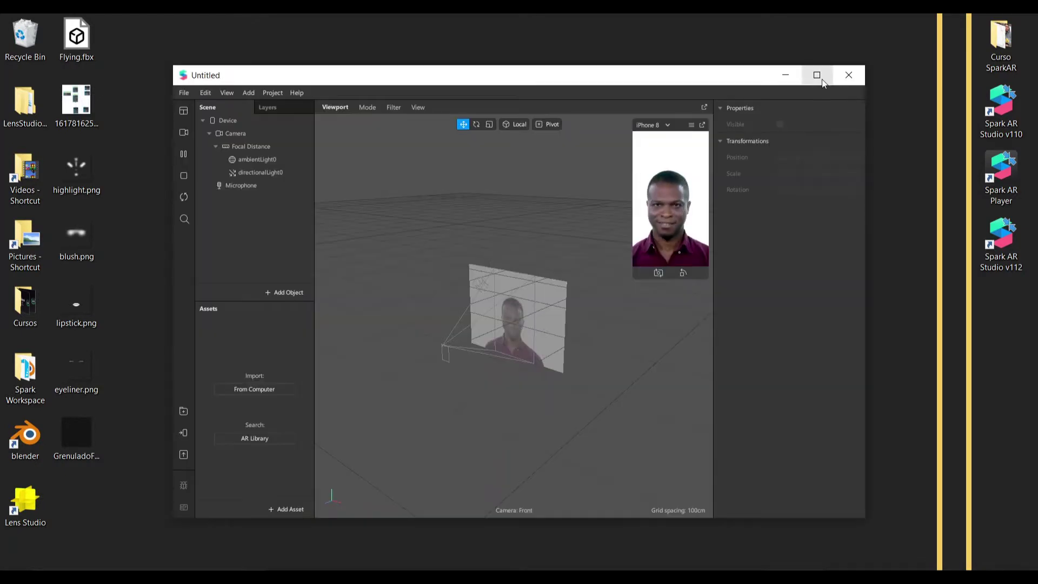
left_click(817, 75)
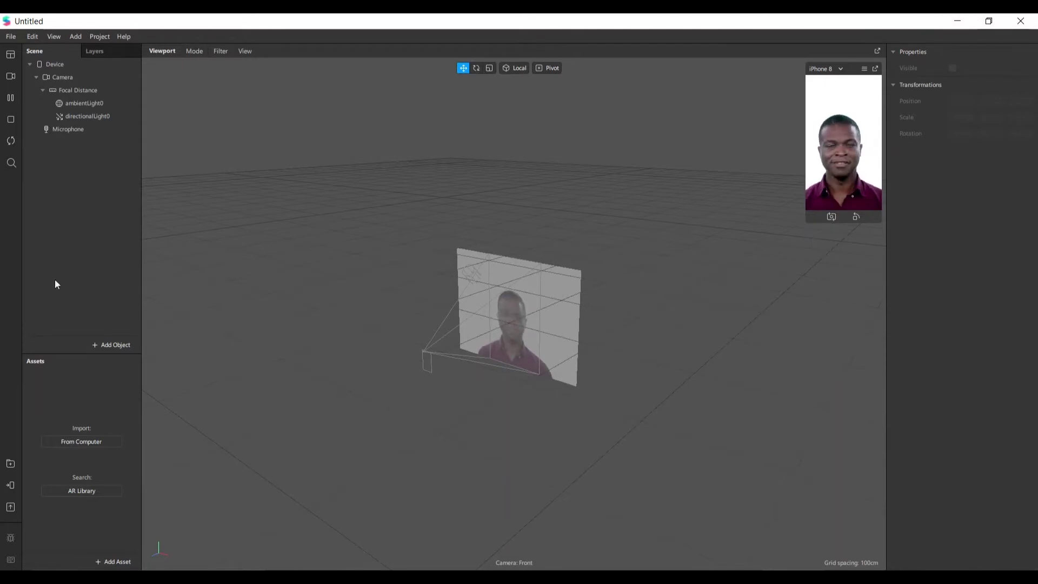
Step: Add a face tracker with two face meshes named highlight and blush
left_click(107, 352)
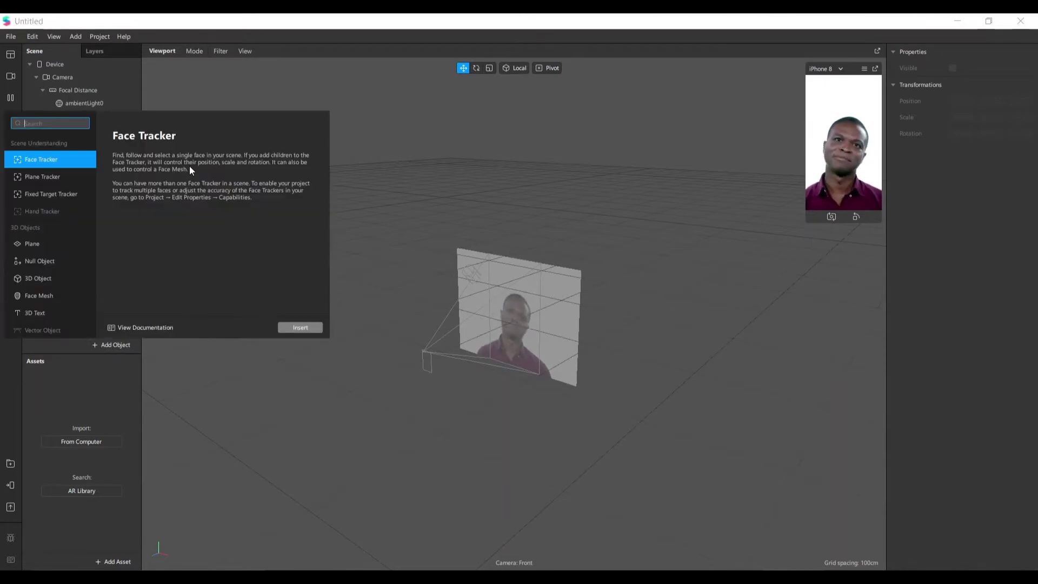
type("face")
key("Return")
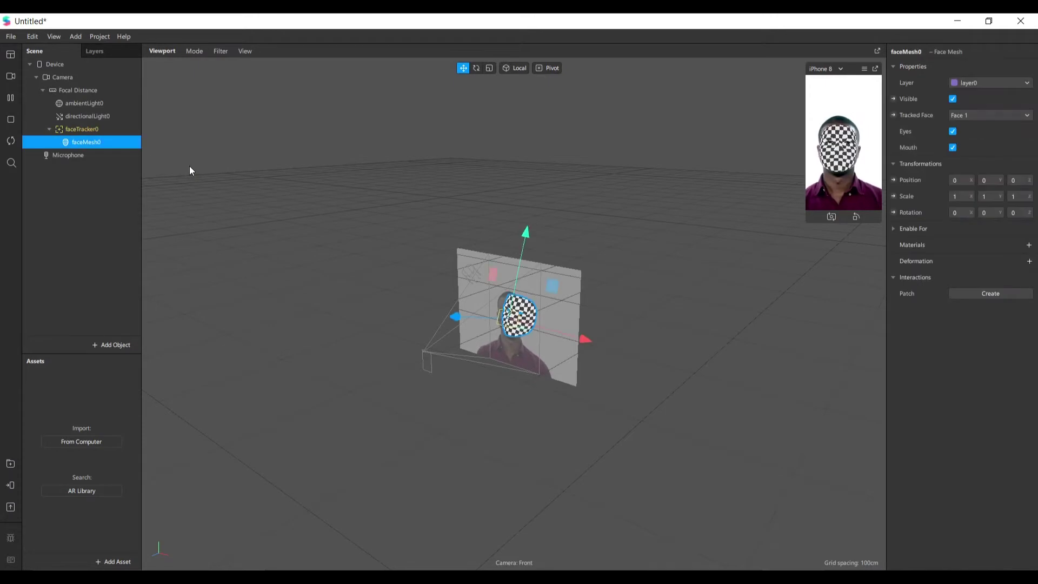
double_click(103, 144)
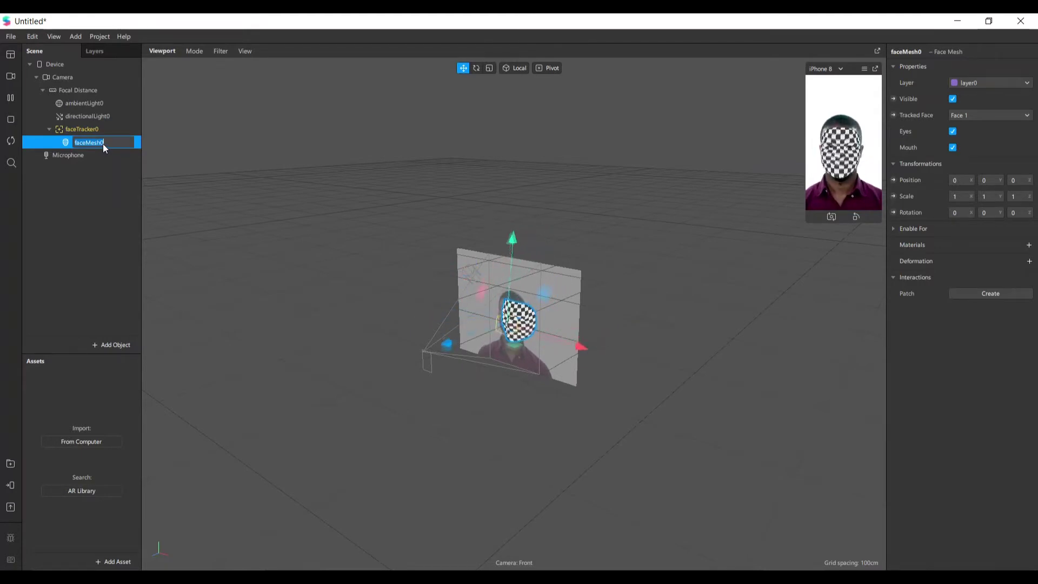
type("highlight")
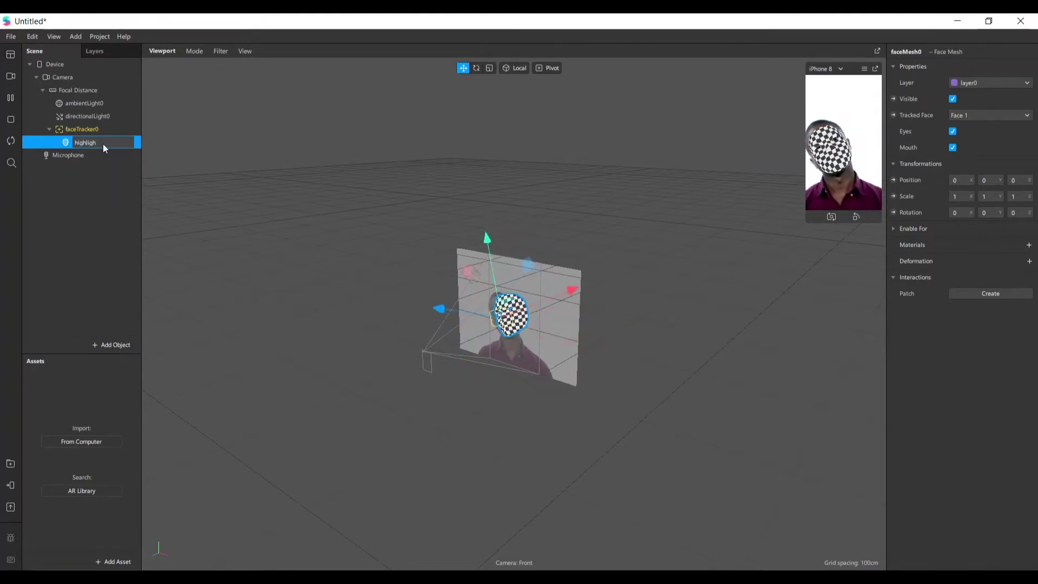
right_click(101, 131)
mouse_move(125, 143)
left_click(255, 251)
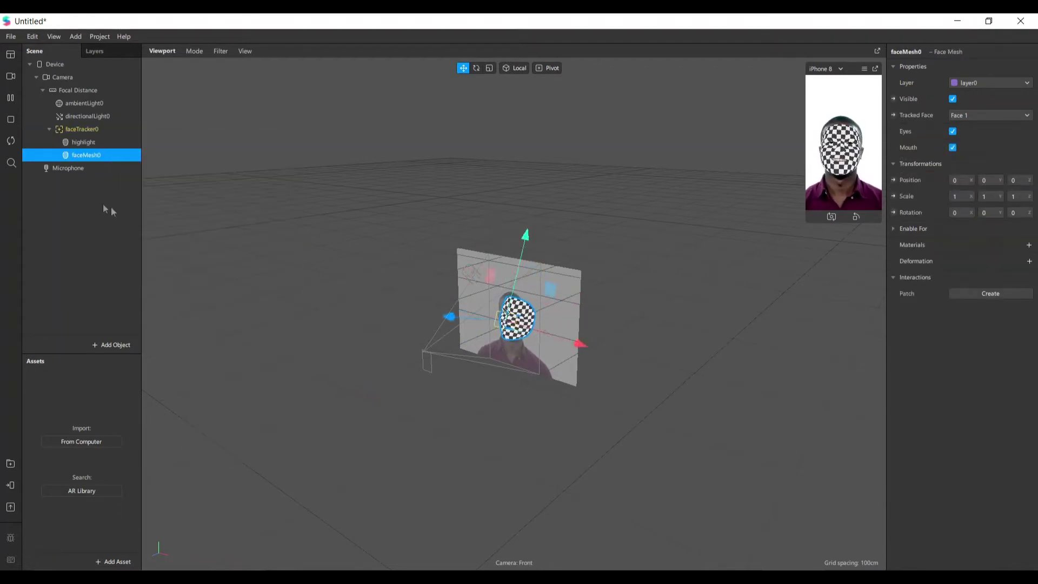
type("bliush")
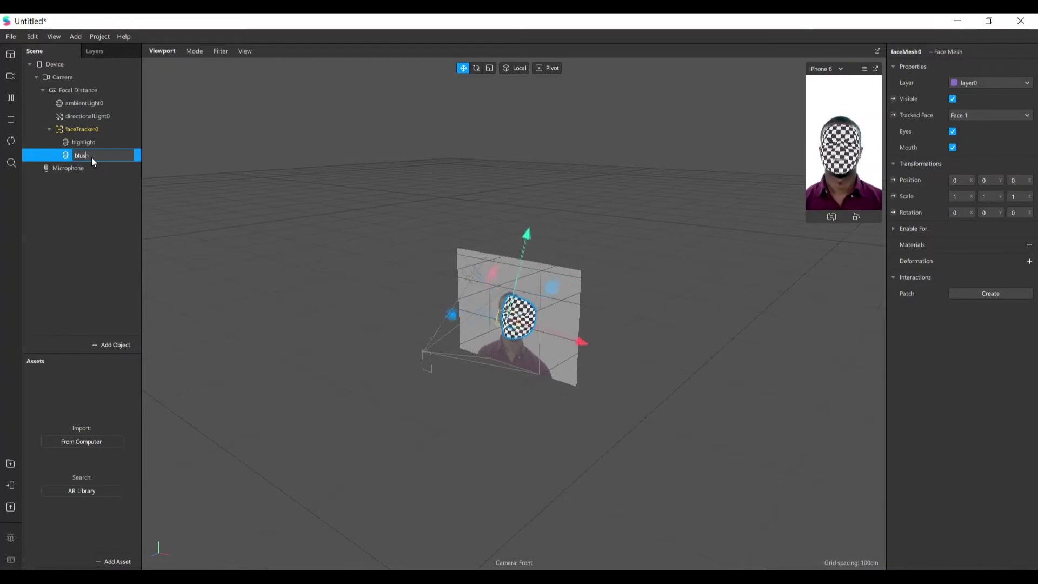
key("Return")
Step: Add two more face meshes under faceTracker0, named lipstick and retouch
right_click(86, 129)
mouse_move(128, 140)
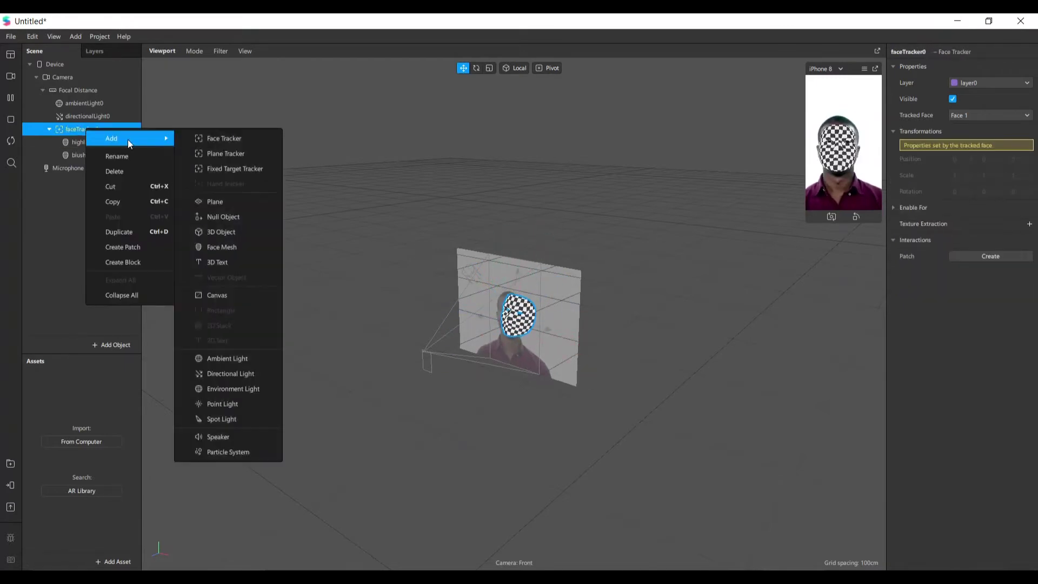
left_click(240, 246)
double_click(85, 168)
type("lipstick")
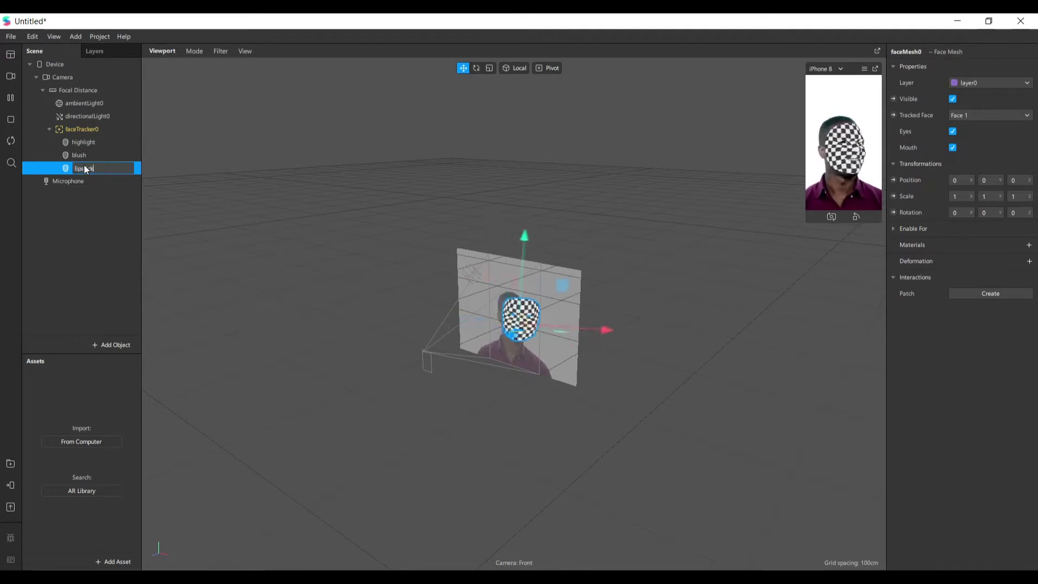
key("Return")
left_click(86, 131)
right_click(82, 127)
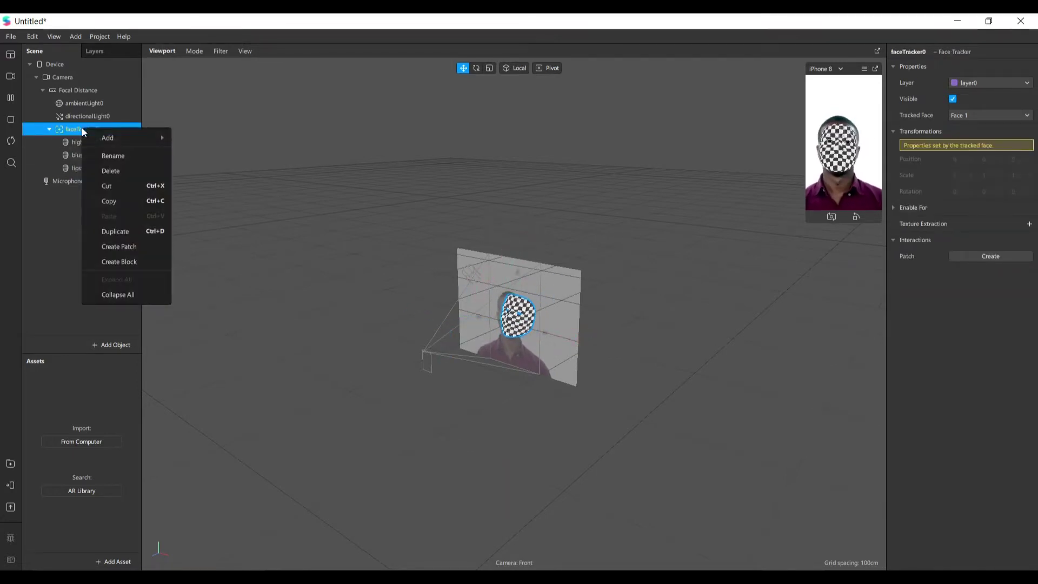
mouse_move(135, 135)
left_click(218, 246)
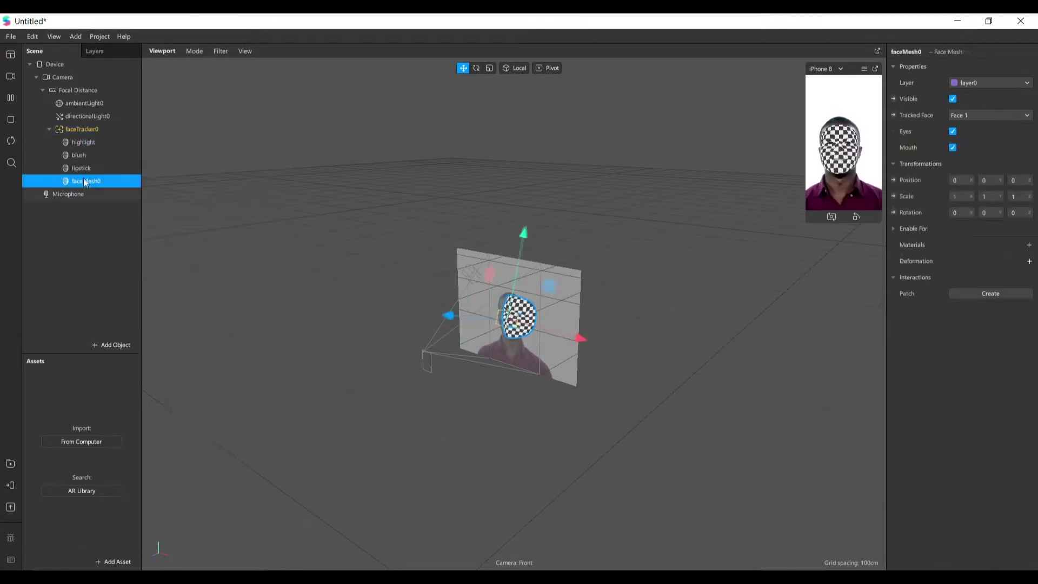
double_click(89, 182)
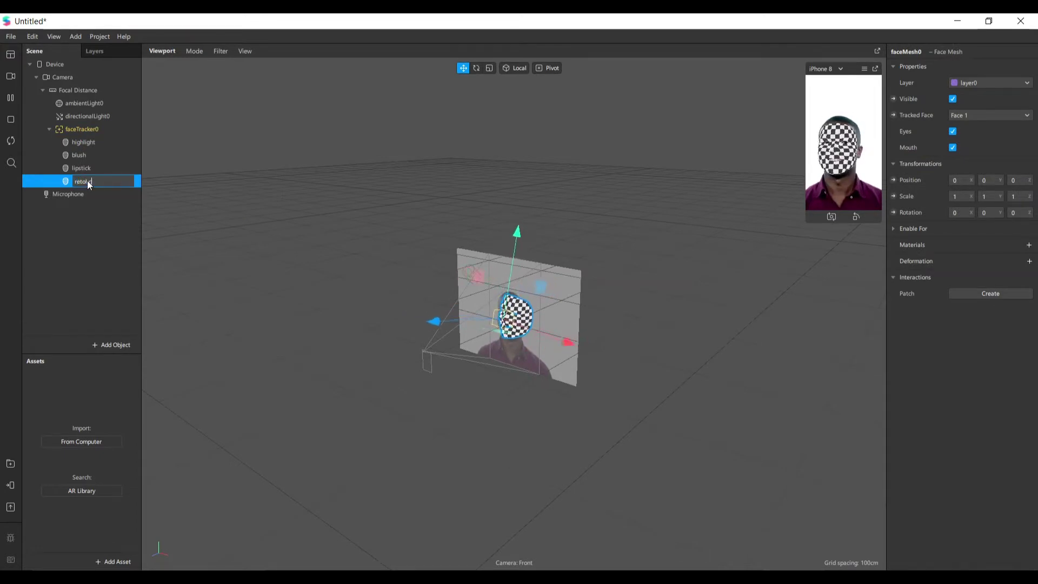
type("retohc")
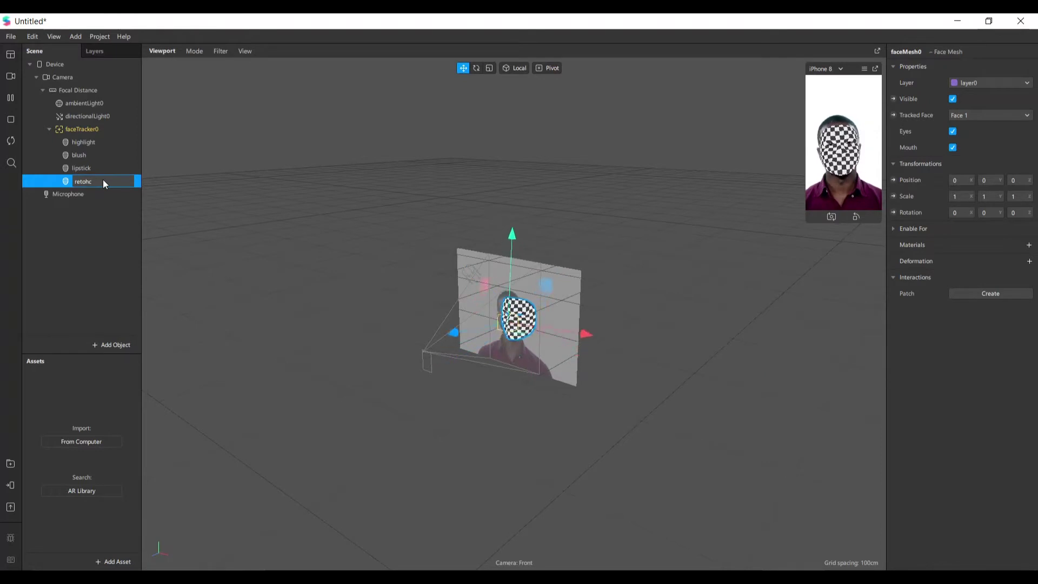
key("BackSpace")
key("BackSpace")
type("uch")
key("Return")
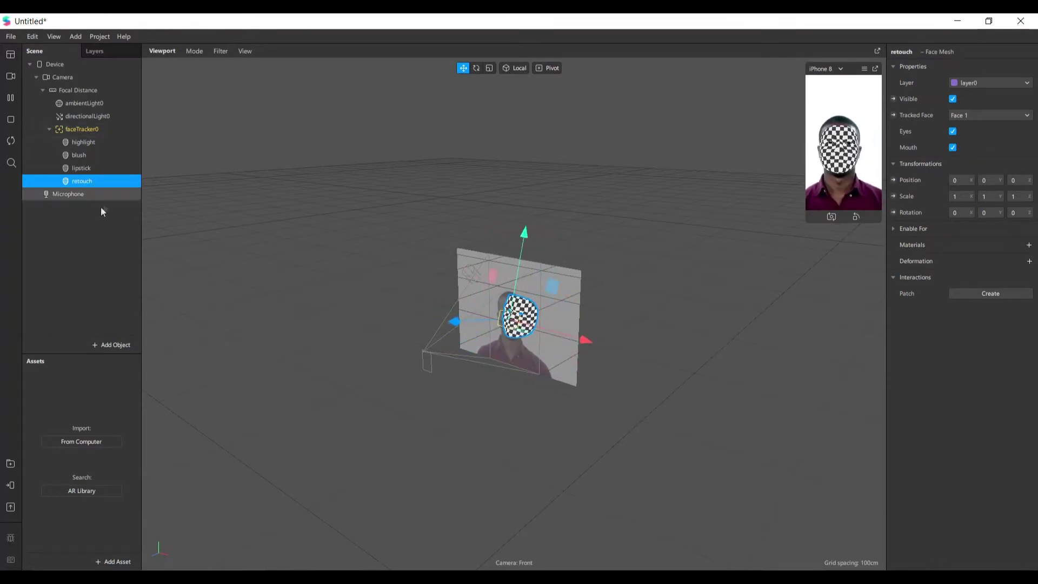
Step: Give the highlight face mesh a new material named highlight_mat
left_click(95, 141)
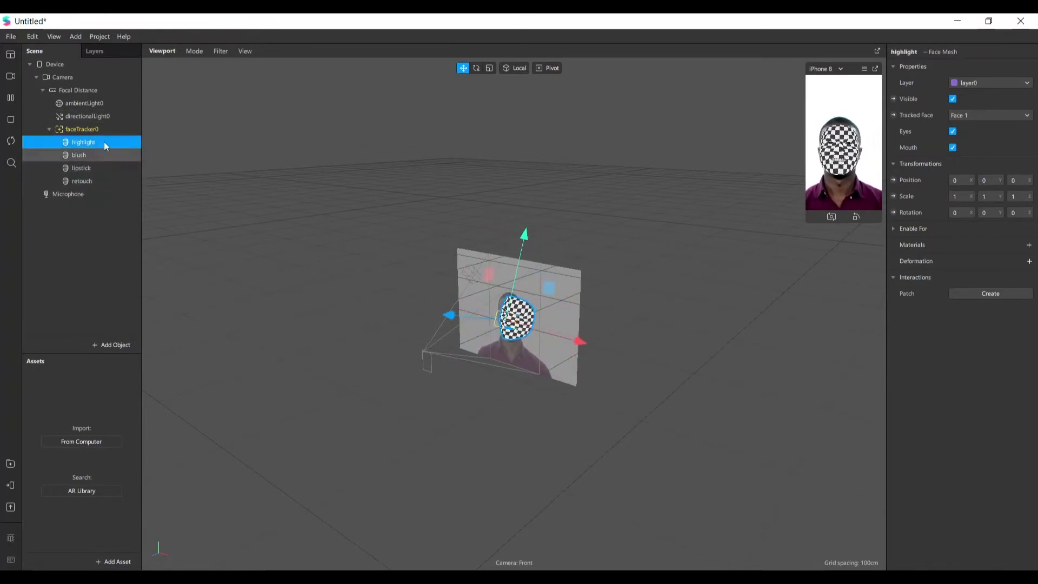
left_click(1029, 245)
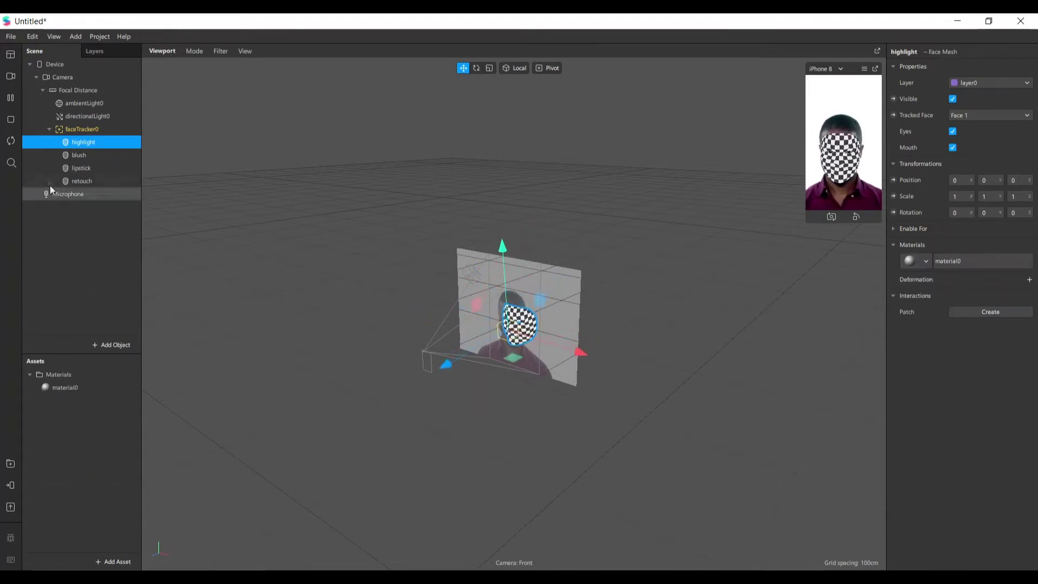
double_click(70, 388)
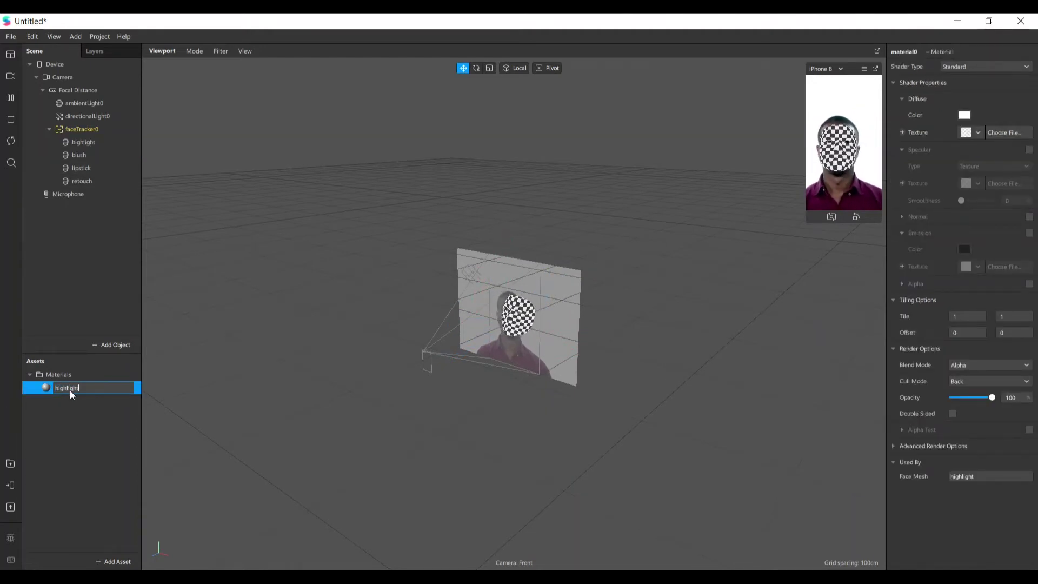
type("highlight_mat")
key("Return")
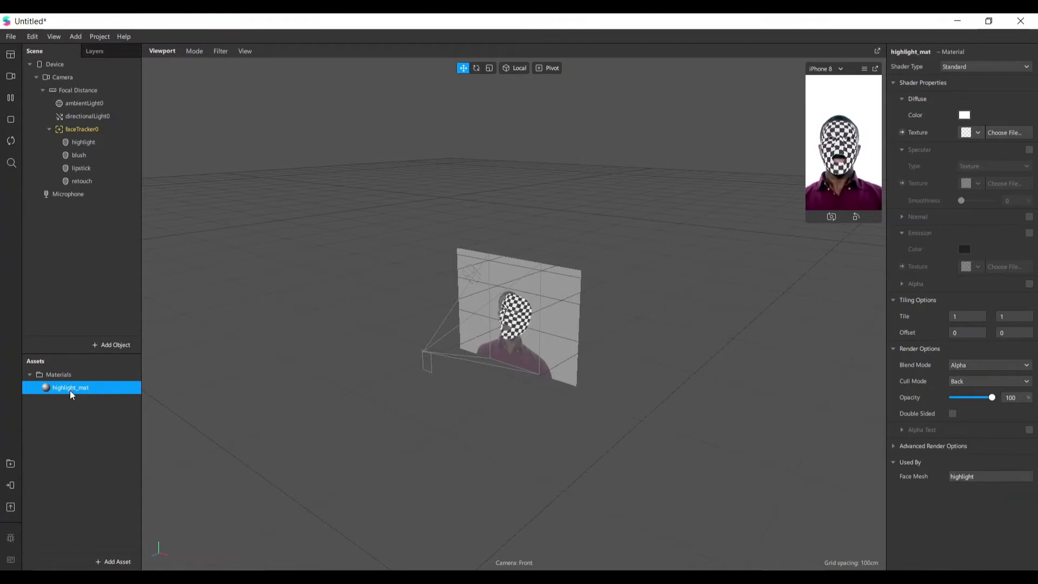
Step: Give the blush face mesh a new material named blush_mat
left_click(79, 155)
left_click(1029, 245)
left_click(968, 279)
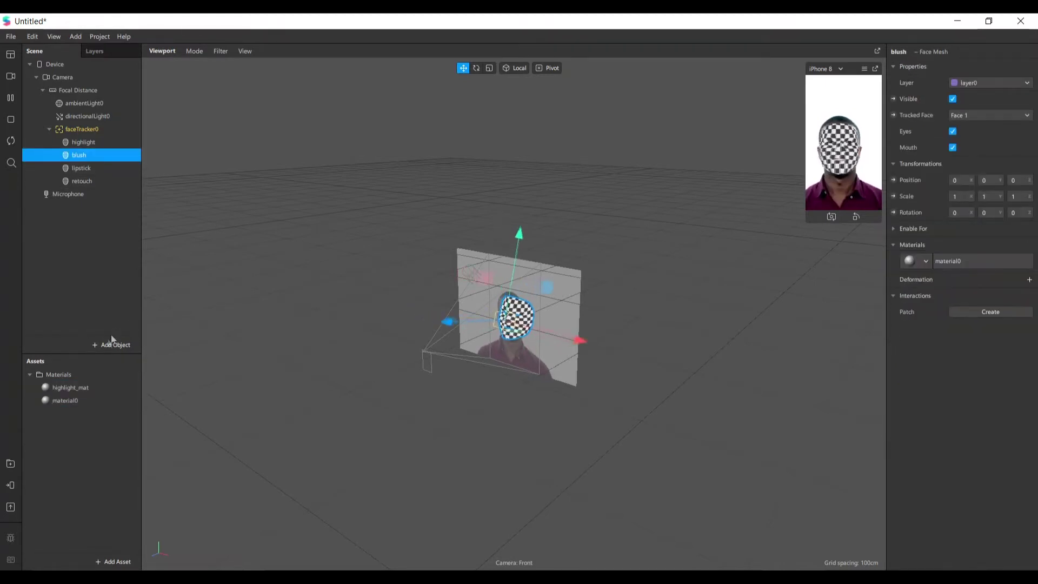
double_click(62, 404)
type("bl")
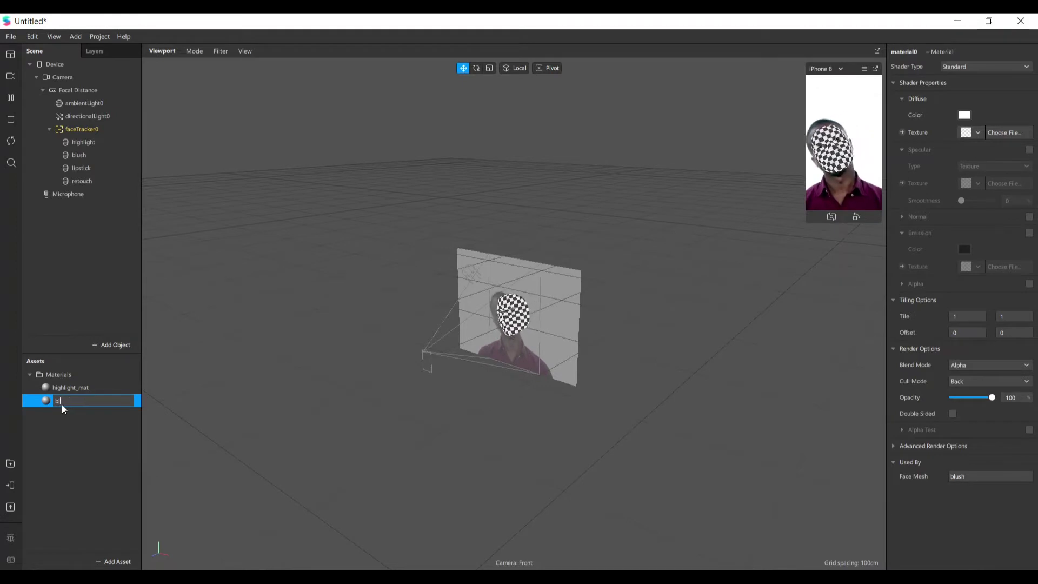
type("ush_ma")
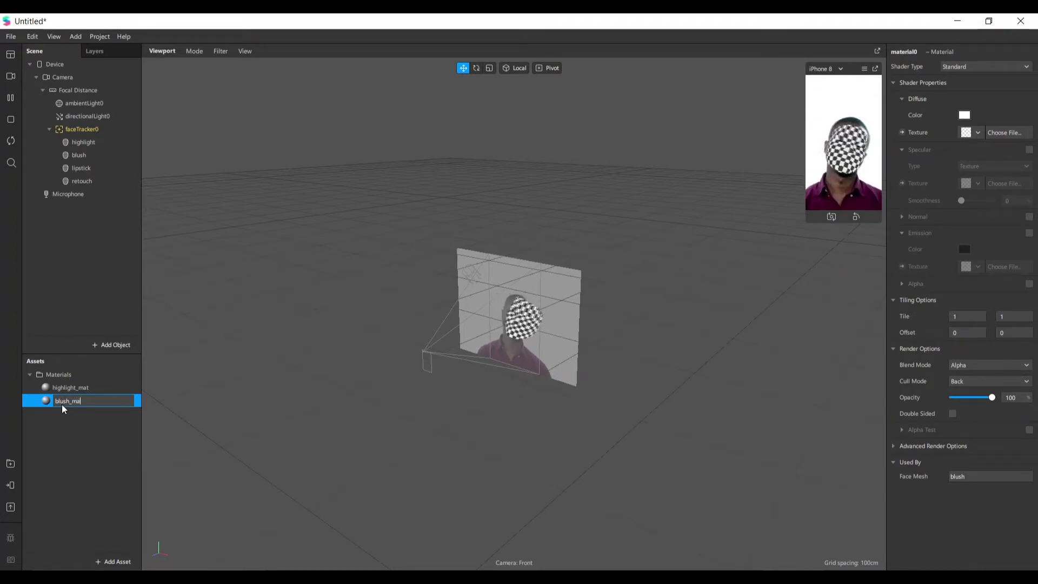
type("t")
key("Return")
Step: Give the lipstick face mesh a new material named lipstick_mat
left_click(81, 168)
left_click(1029, 245)
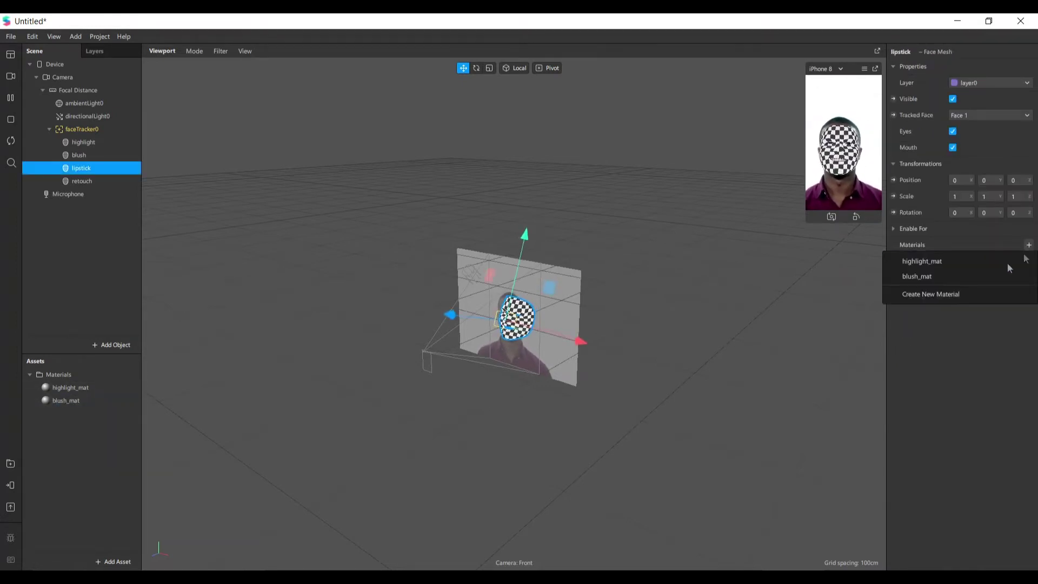
left_click(952, 294)
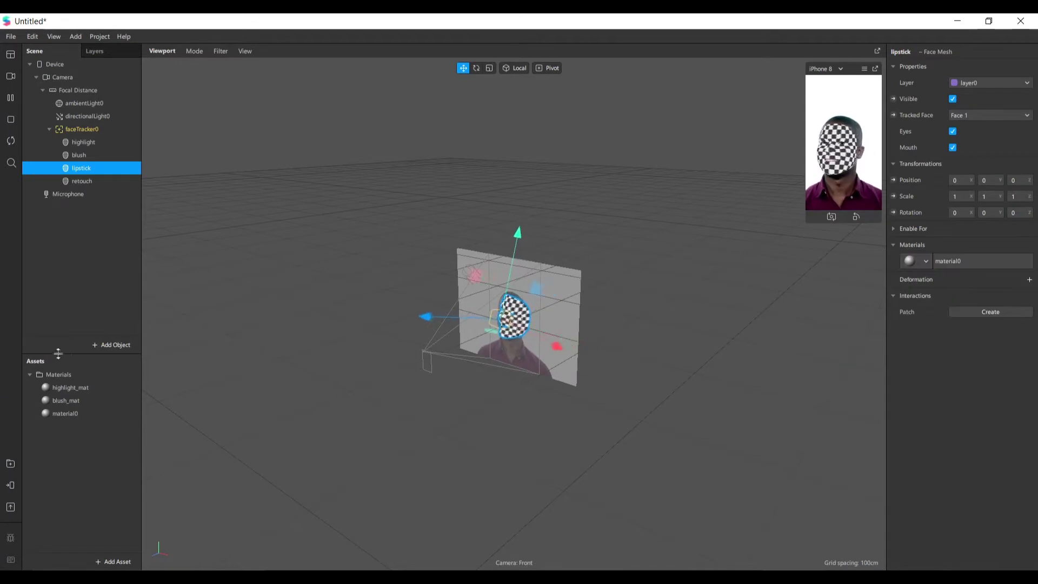
double_click(68, 414)
type("lipst")
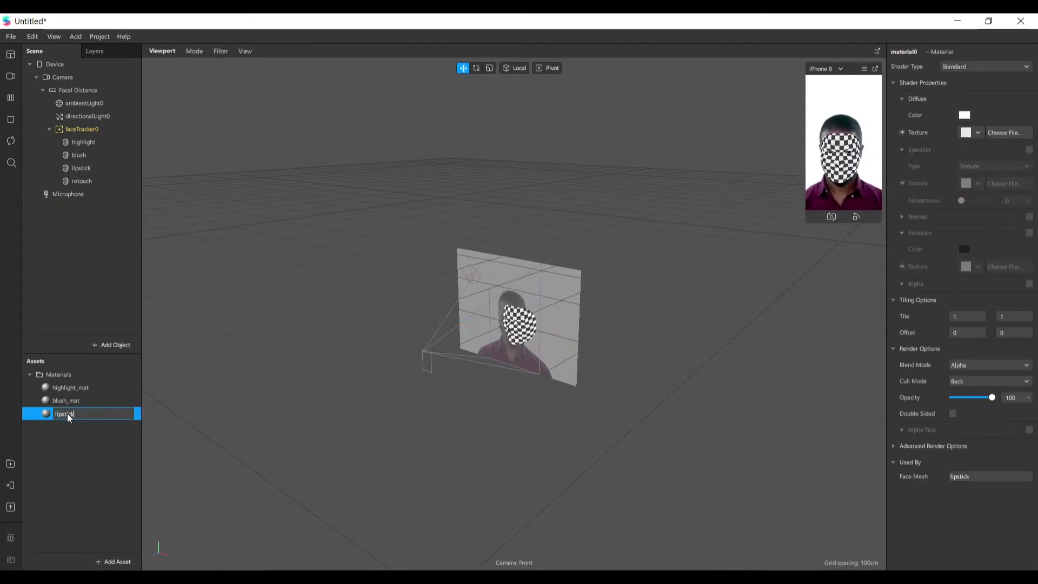
type("ick_mat")
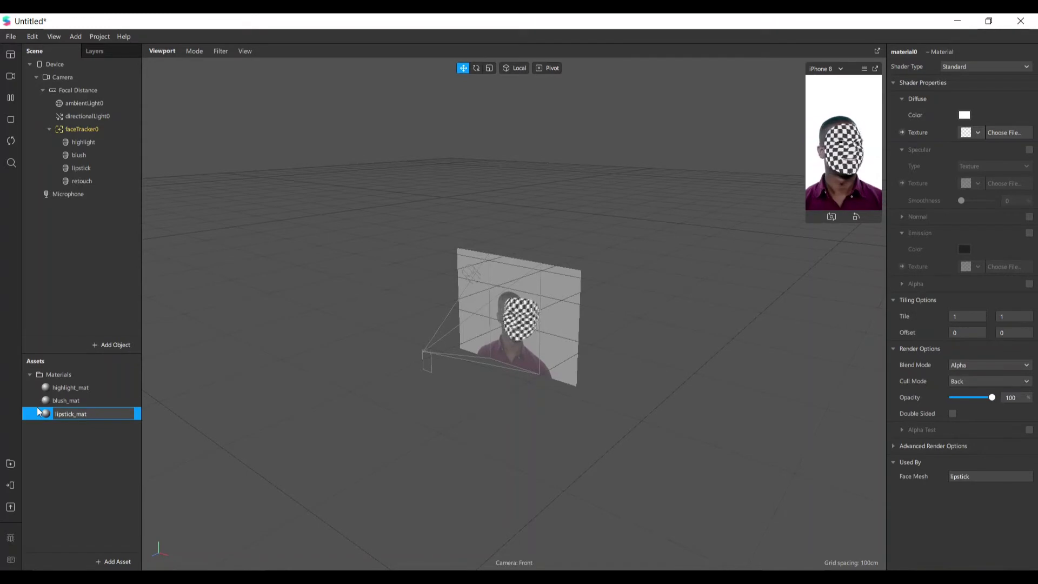
key("Return")
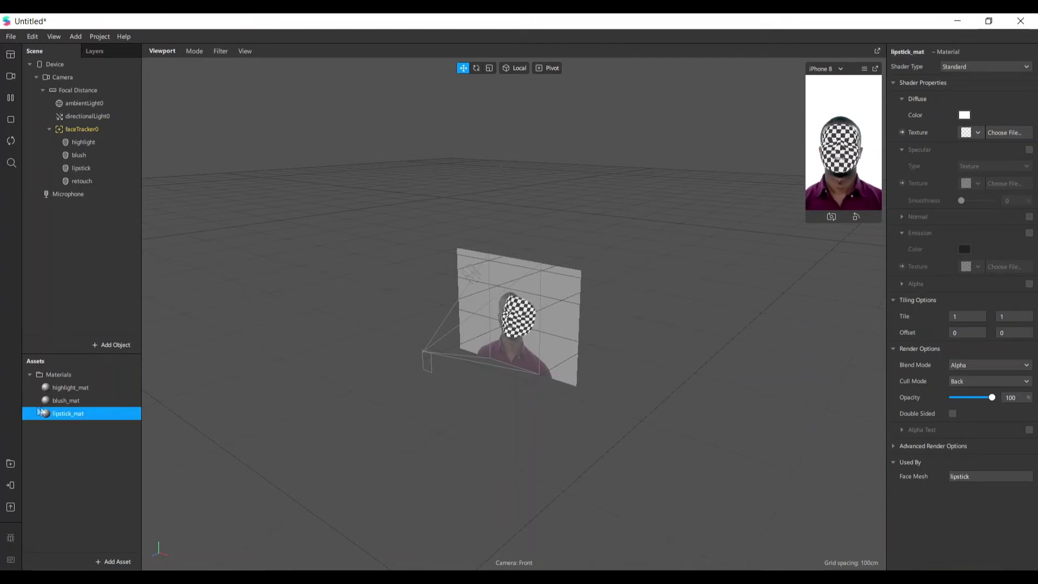
Step: Check the lipstick and blush meshes, then list material choices for the retouch mesh
left_click(94, 169)
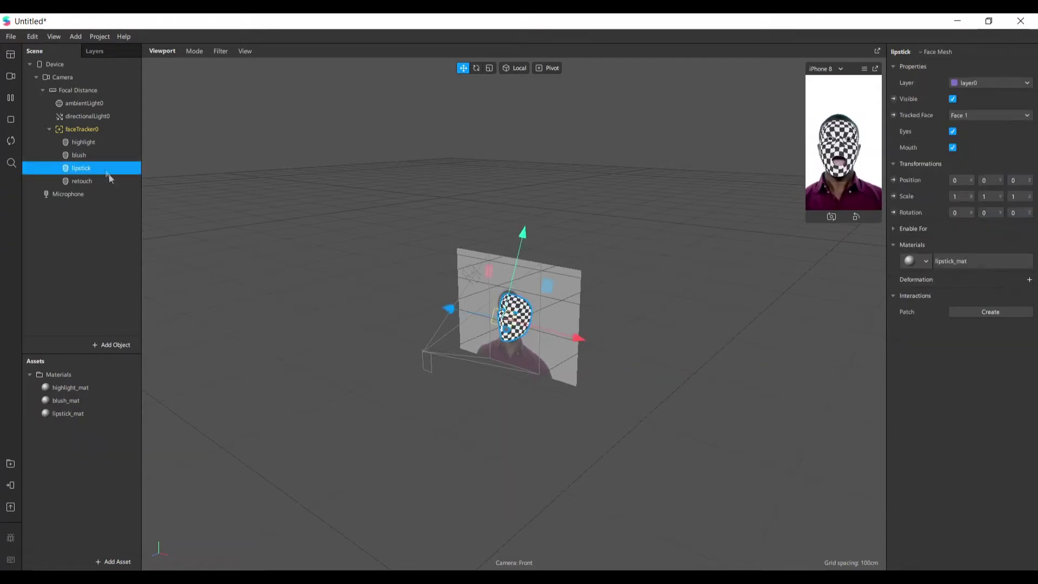
left_click(100, 155)
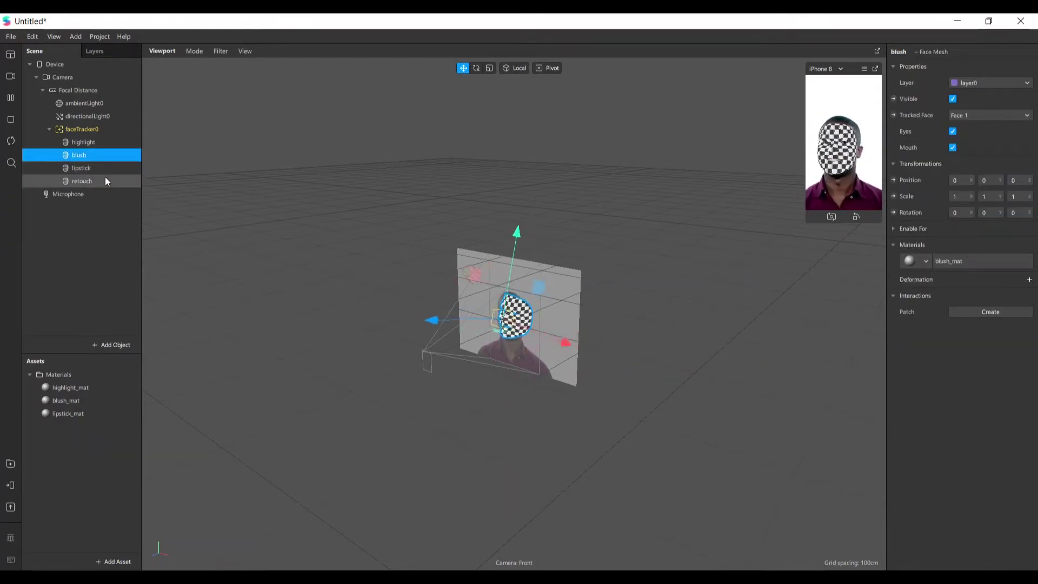
left_click(87, 169)
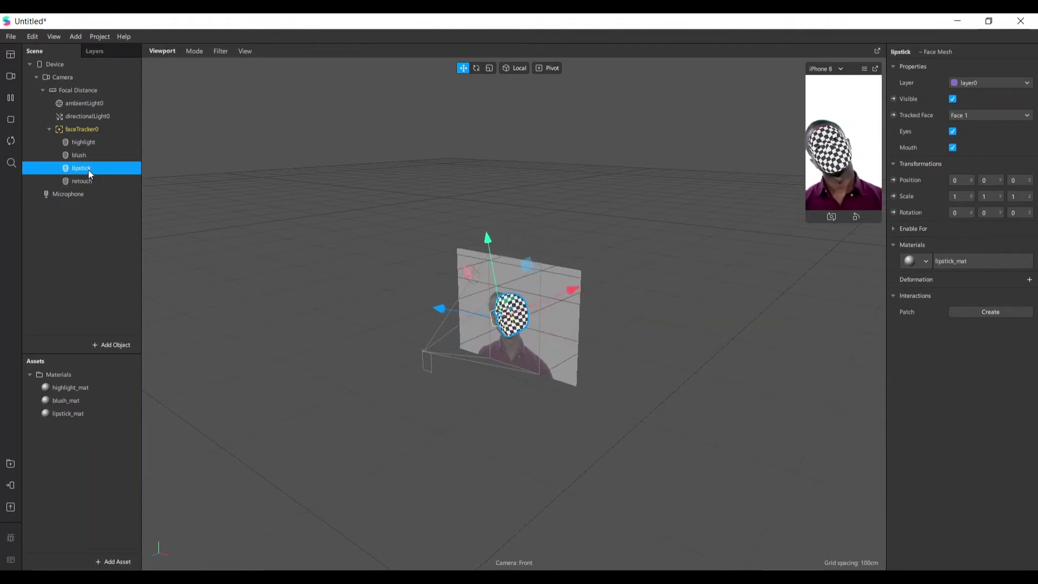
left_click(81, 181)
left_click(1029, 245)
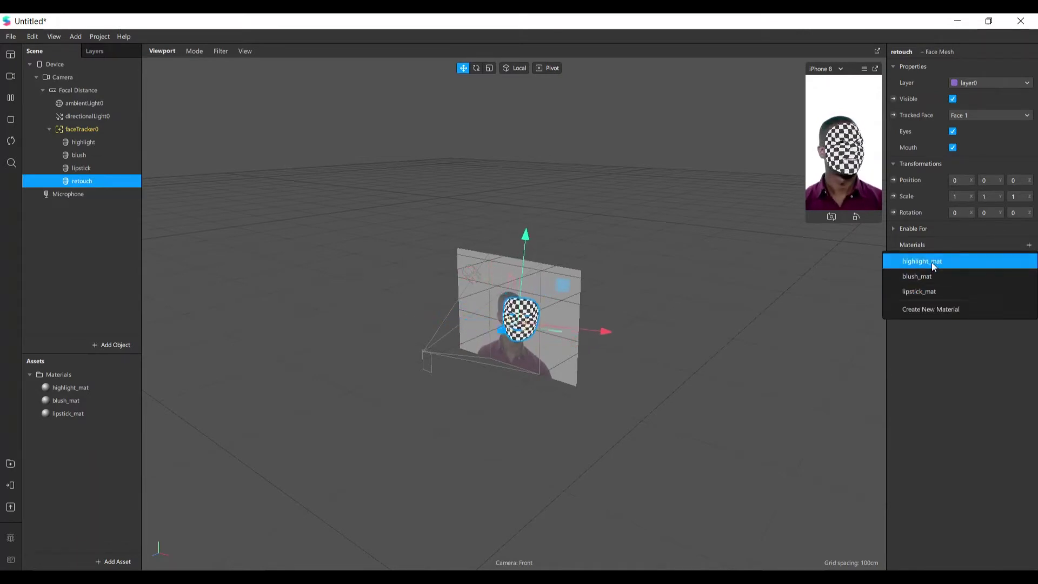
Step: Create a new material for the retouch mesh and name it retouch_mat
left_click(948, 314)
double_click(78, 425)
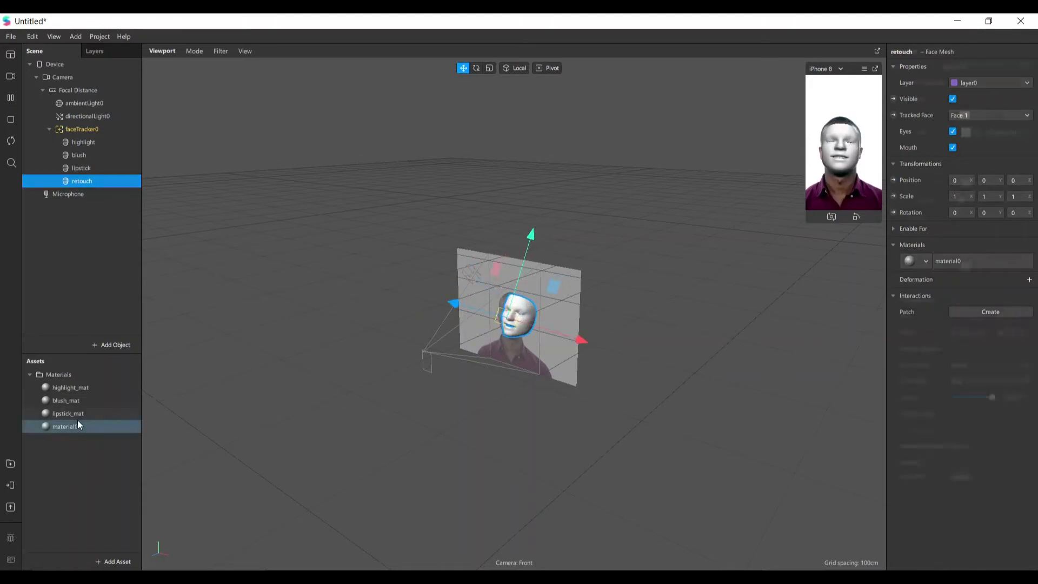
type("retouch")
key("Return")
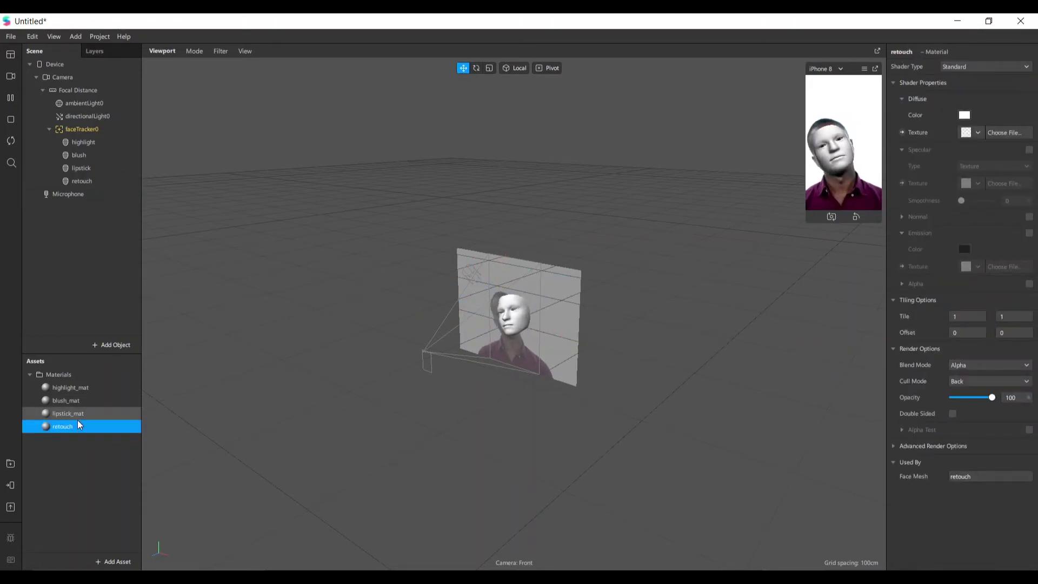
double_click(86, 431)
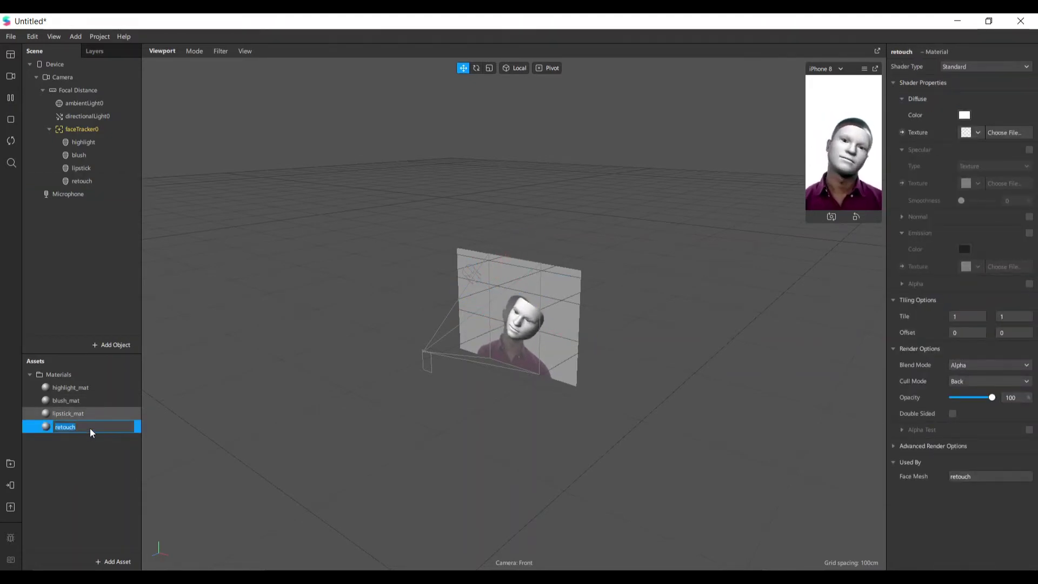
left_click(90, 428)
type("_")
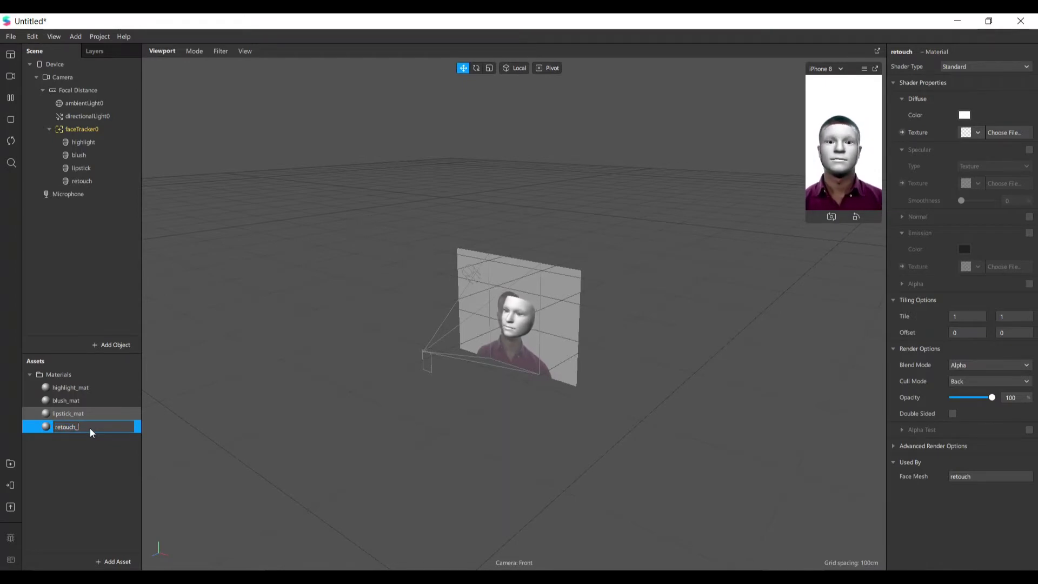
type("mat")
key("Return")
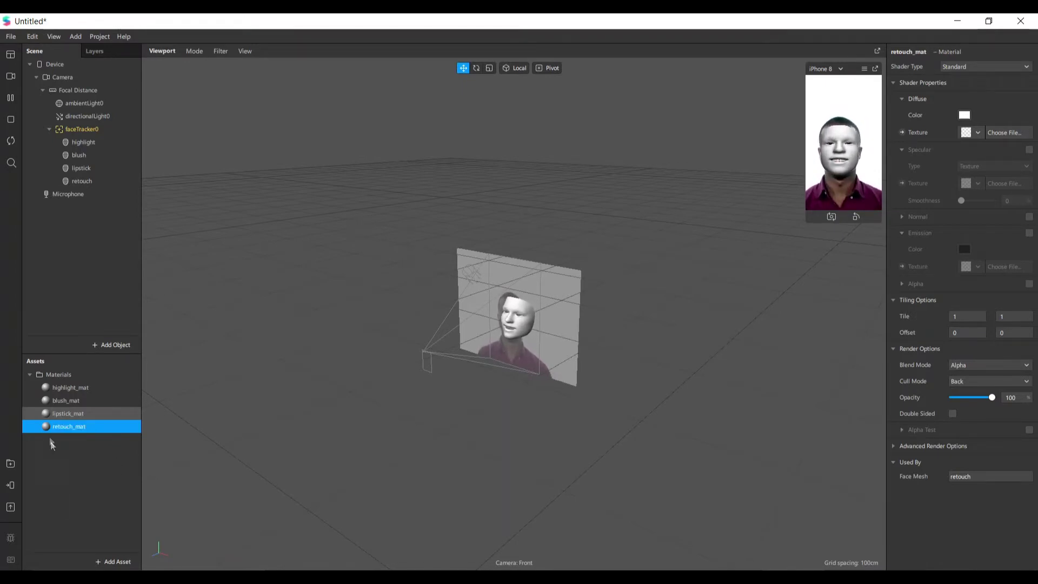
Step: Set retouch_mat to the Retouching shader with Skin Smoothing at 22
left_click(984, 67)
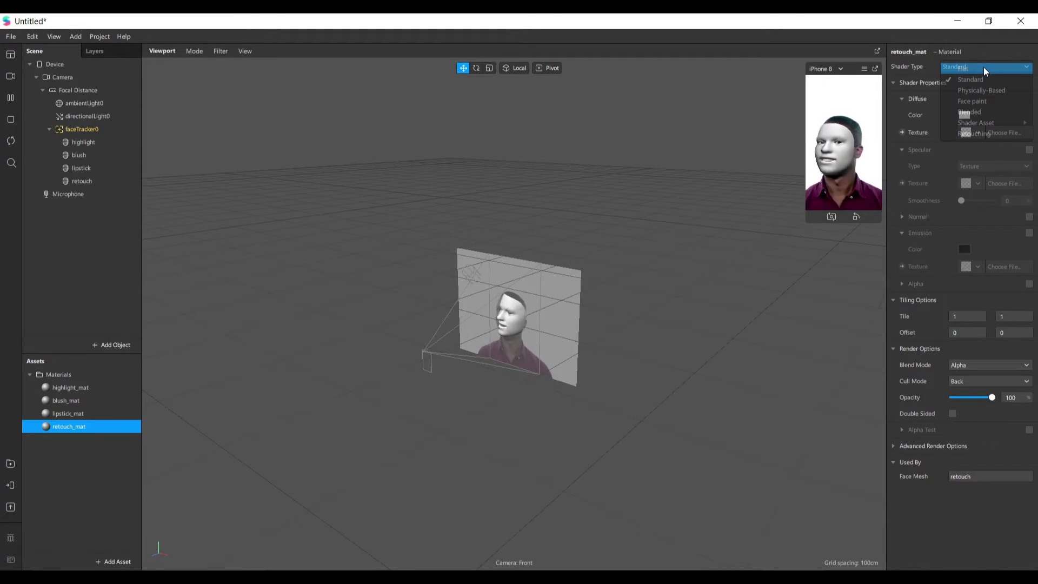
left_click(985, 136)
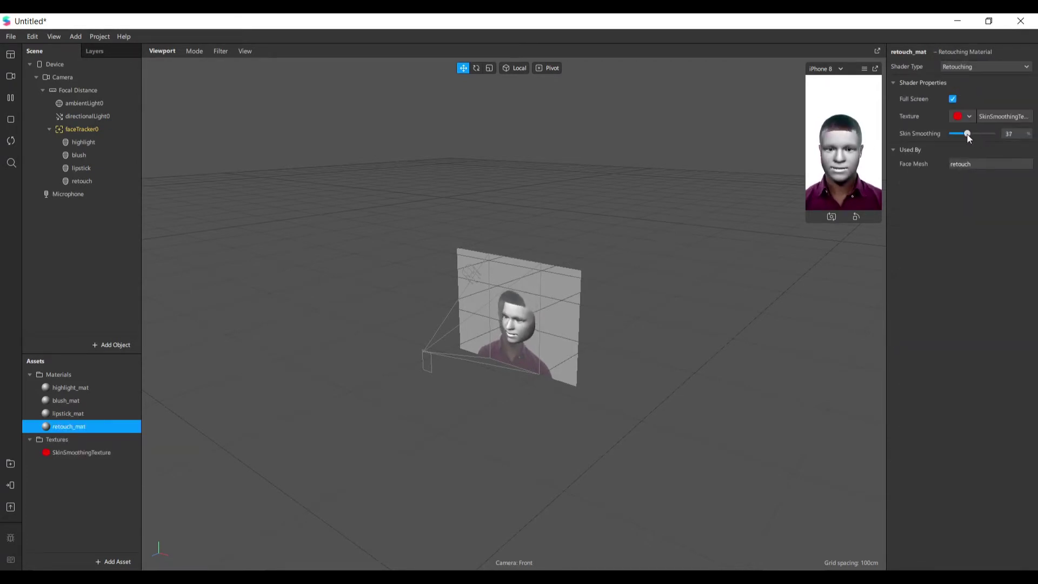
left_click_drag(968, 135, 961, 134)
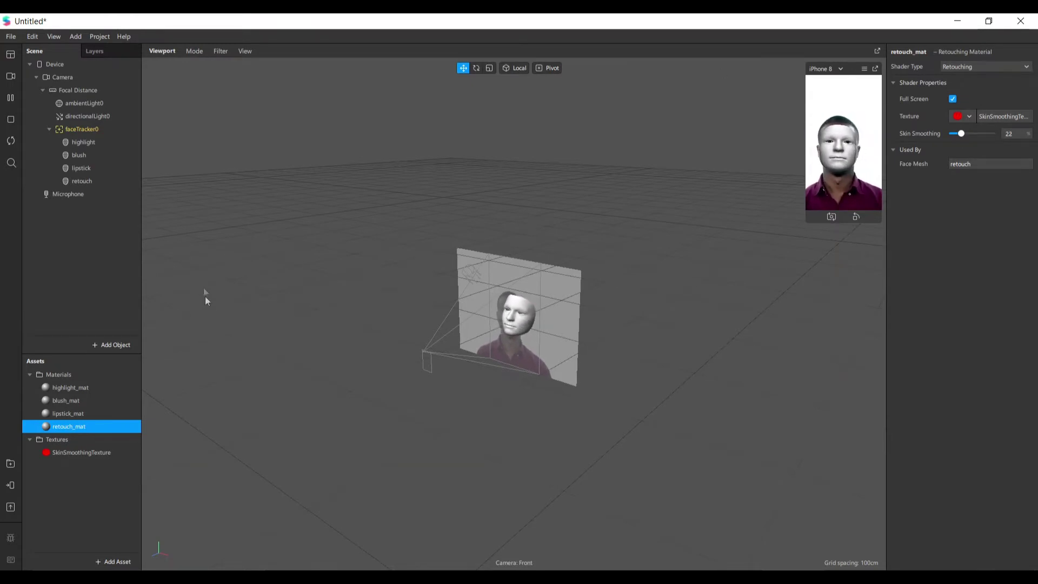
Step: Switch lipstick_mat to Physically-Based shading and enlarge the device preview
left_click(81, 414)
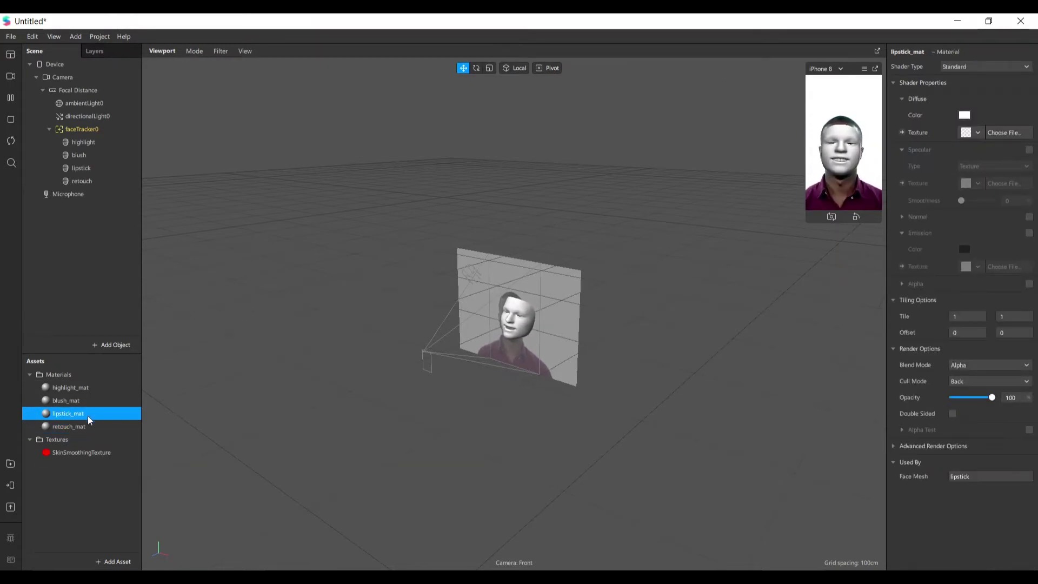
left_click(990, 66)
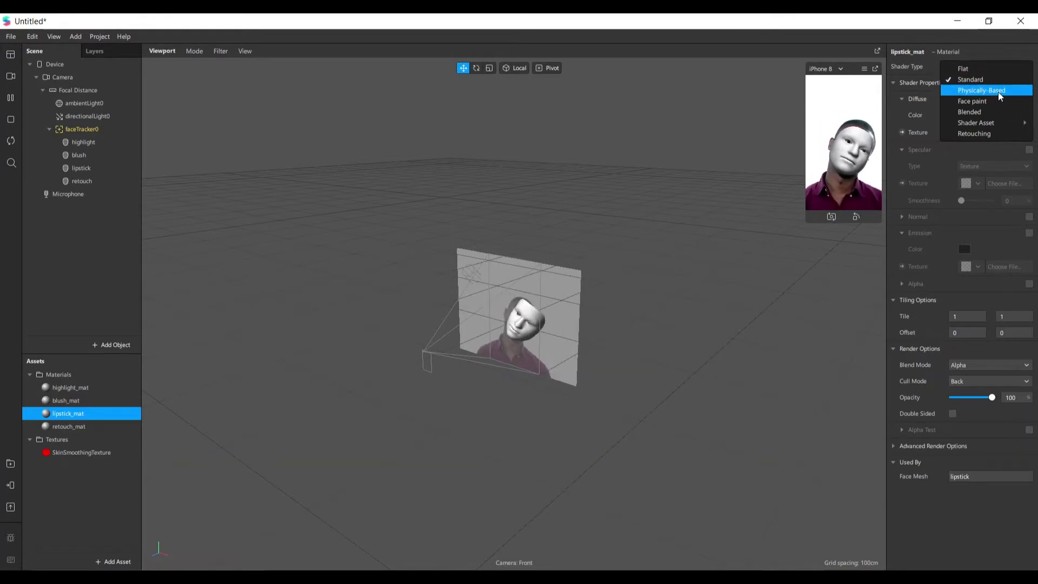
left_click(998, 91)
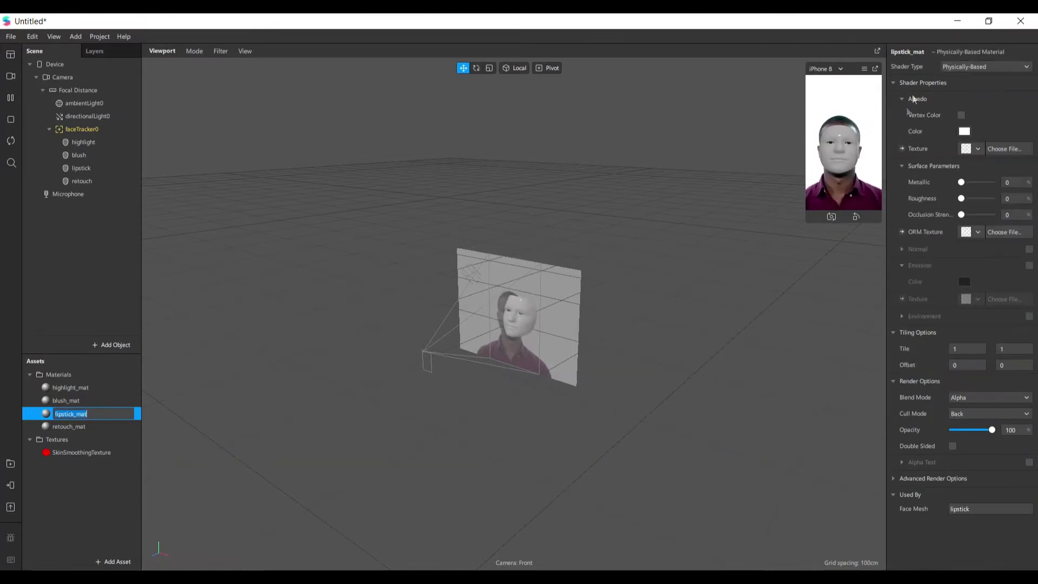
left_click_drag(804, 223, 695, 420)
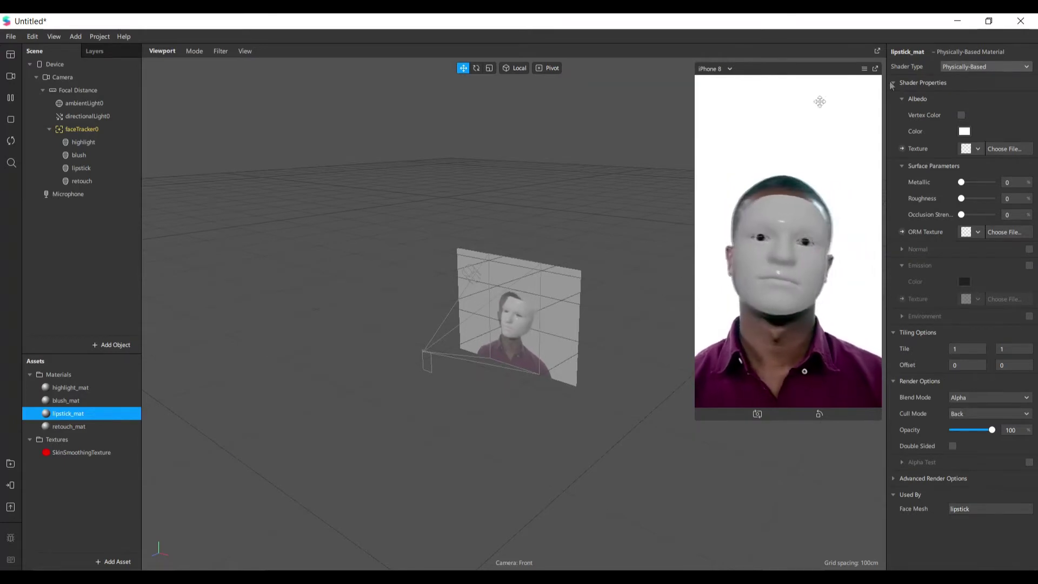
Step: Set blush_mat to Flat shading and highlight_mat to Physically-Based shading
left_click(89, 402)
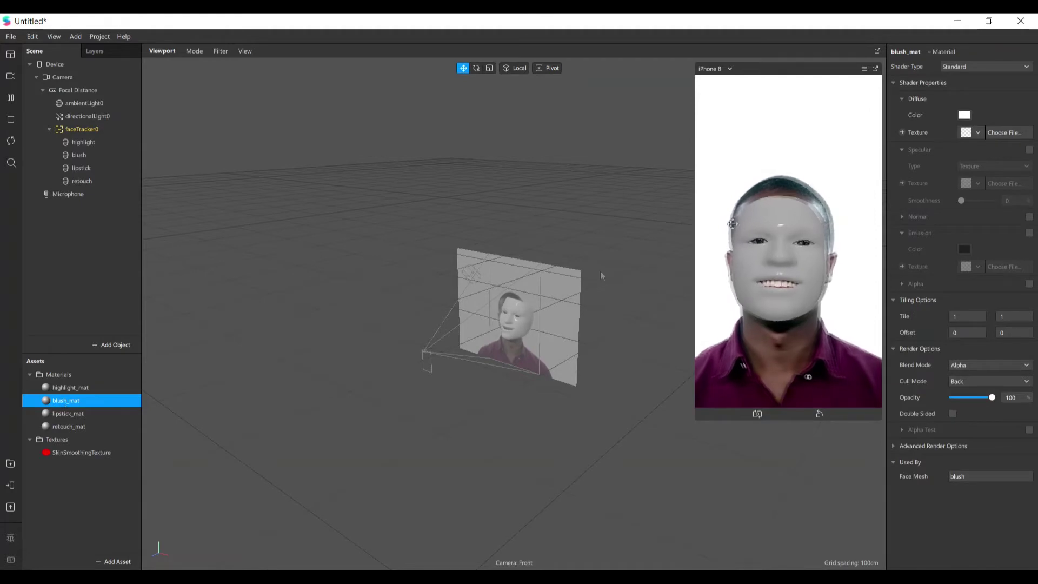
left_click(975, 67)
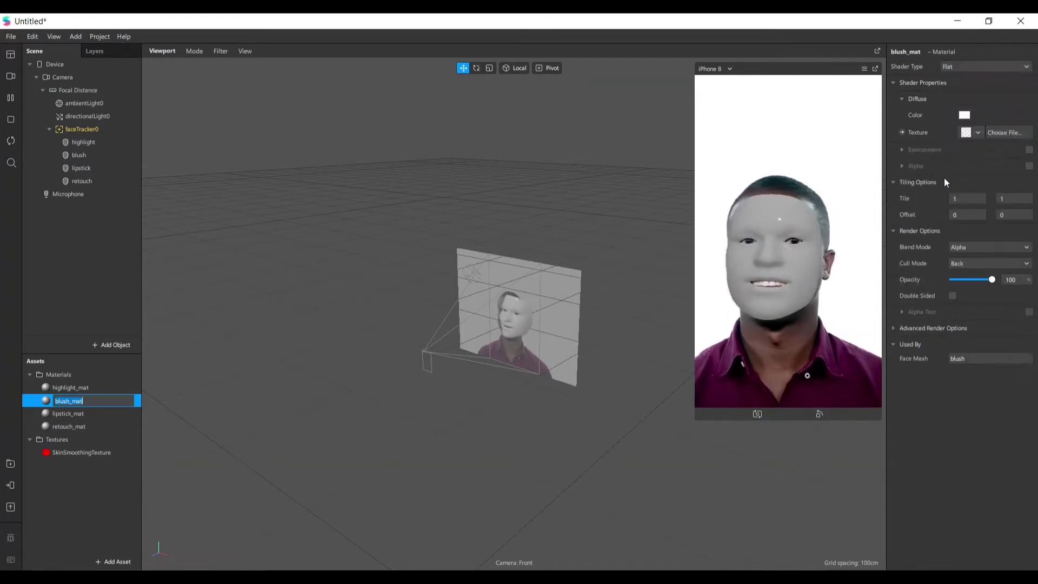
key("Return")
left_click(75, 393)
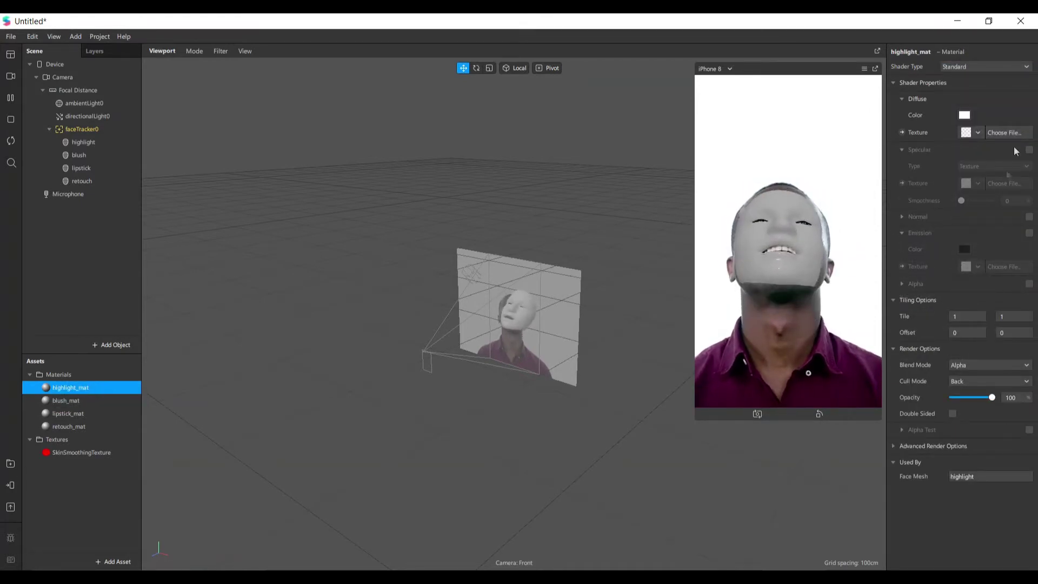
left_click(996, 66)
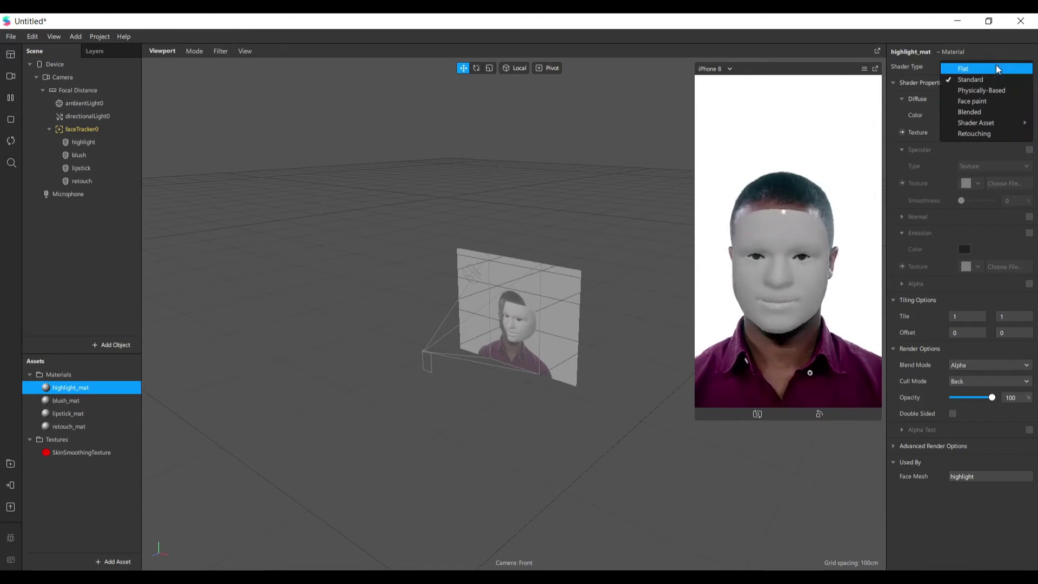
left_click(991, 92)
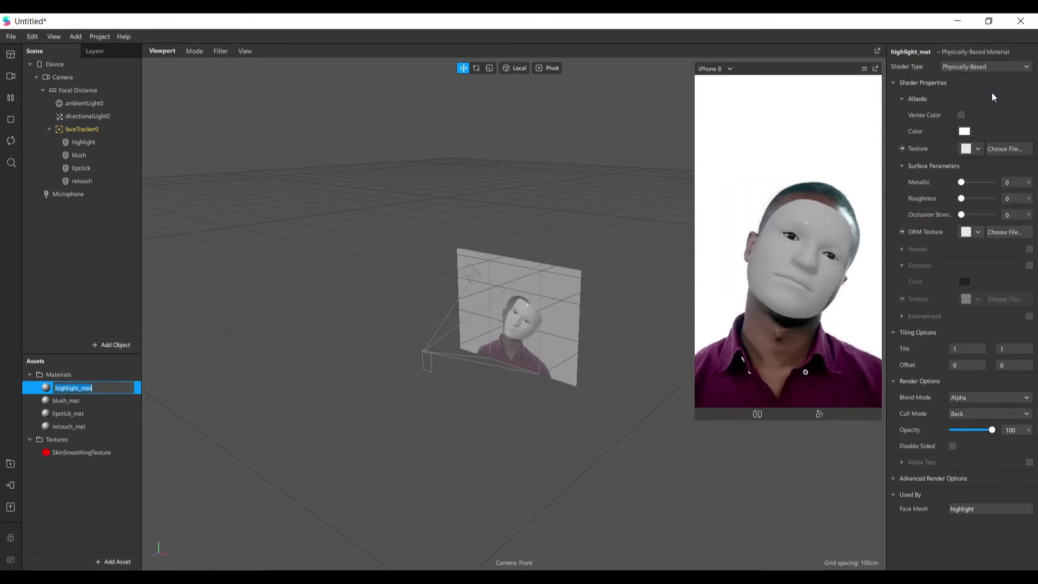
left_click(111, 358)
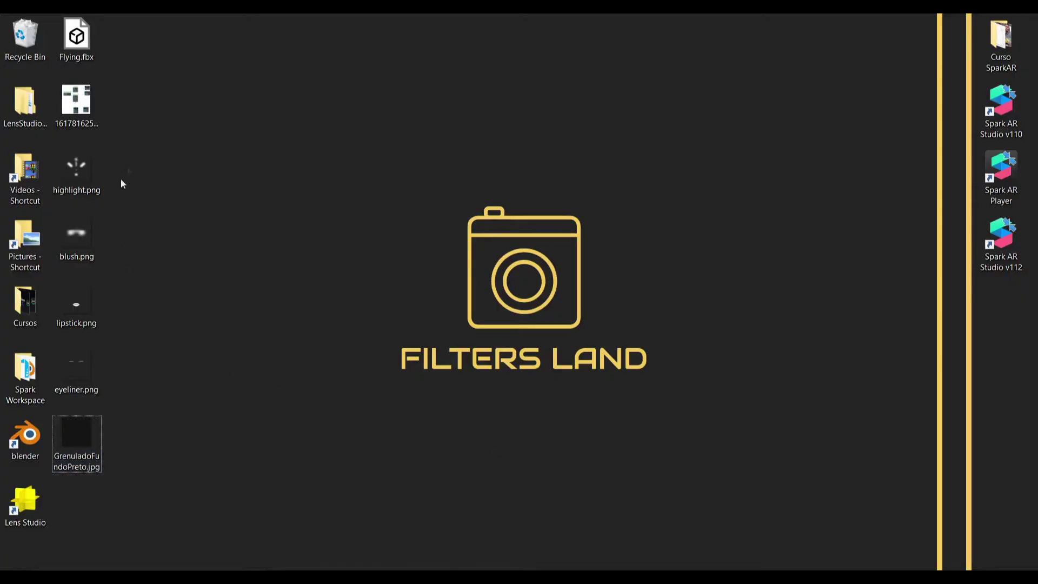
Step: Import the five texture images and apply the highlight texture to highlight_mat
left_click_drag(121, 178, 52, 489)
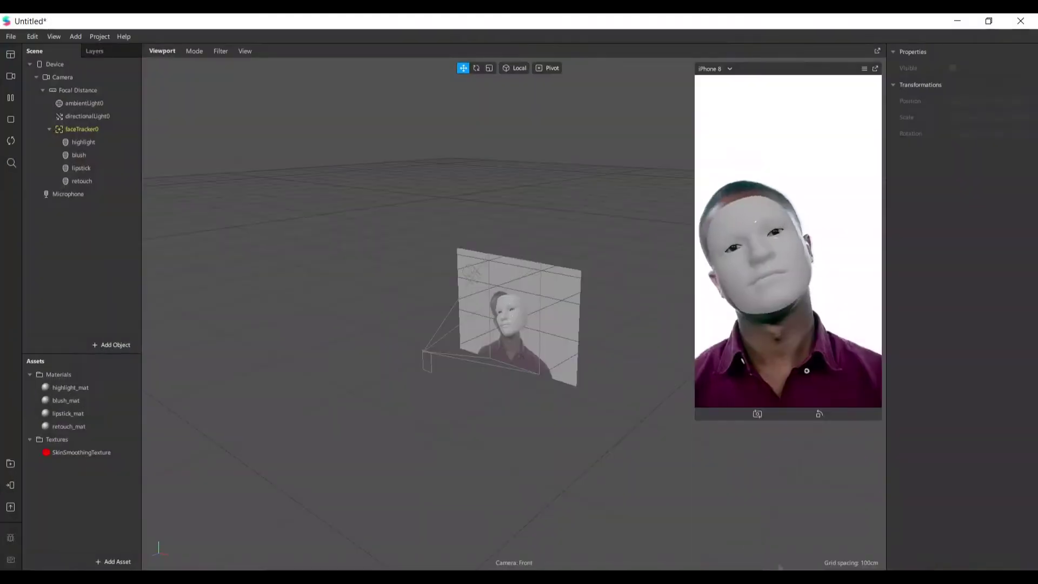
left_click_drag(155, 442, 114, 451)
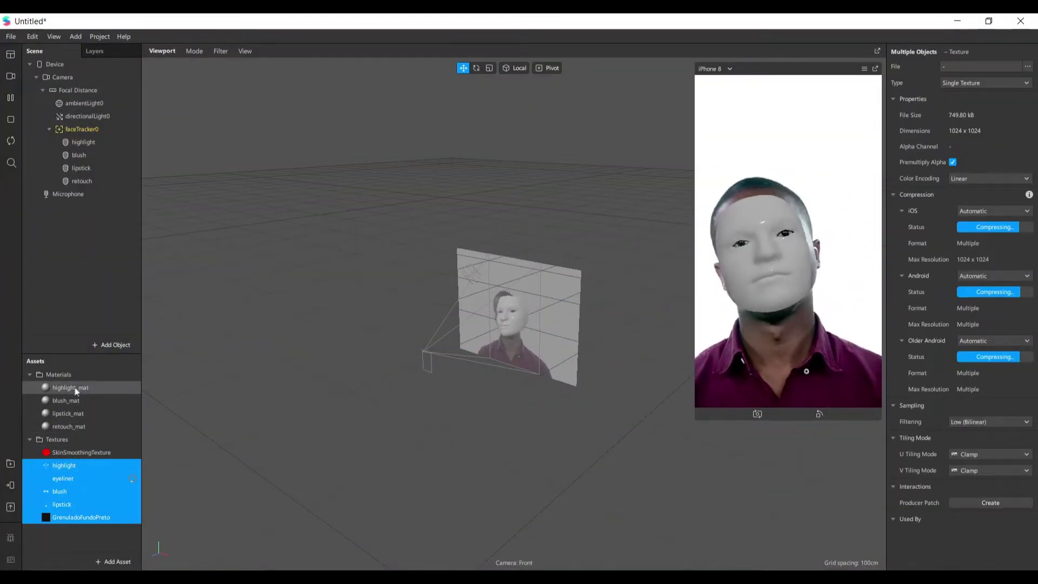
left_click(110, 388)
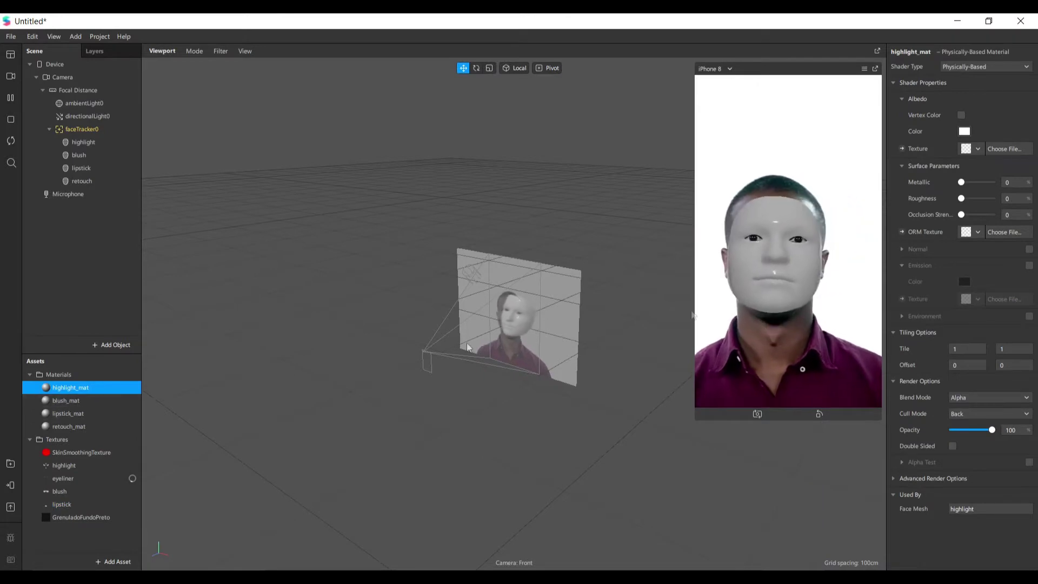
left_click(978, 150)
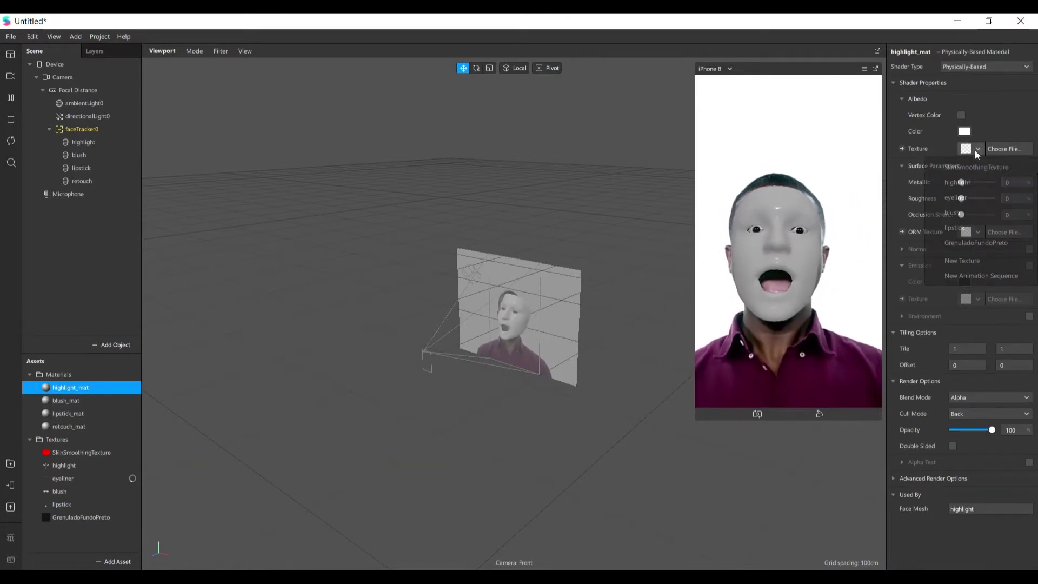
left_click(968, 184)
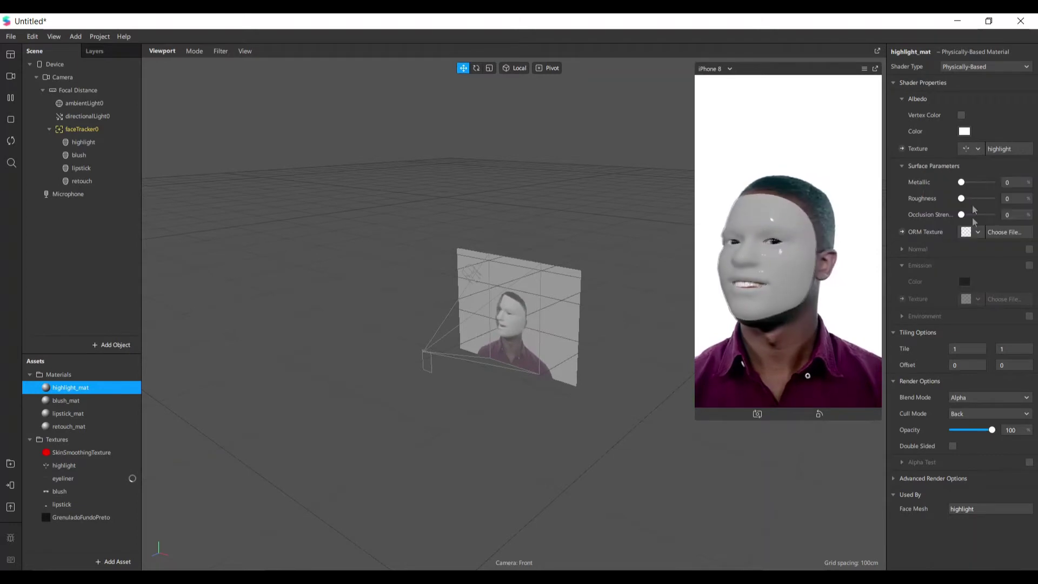
Step: Apply the blush texture to blush_mat and the lipstick texture to lipstick_mat
left_click(86, 401)
left_click(978, 132)
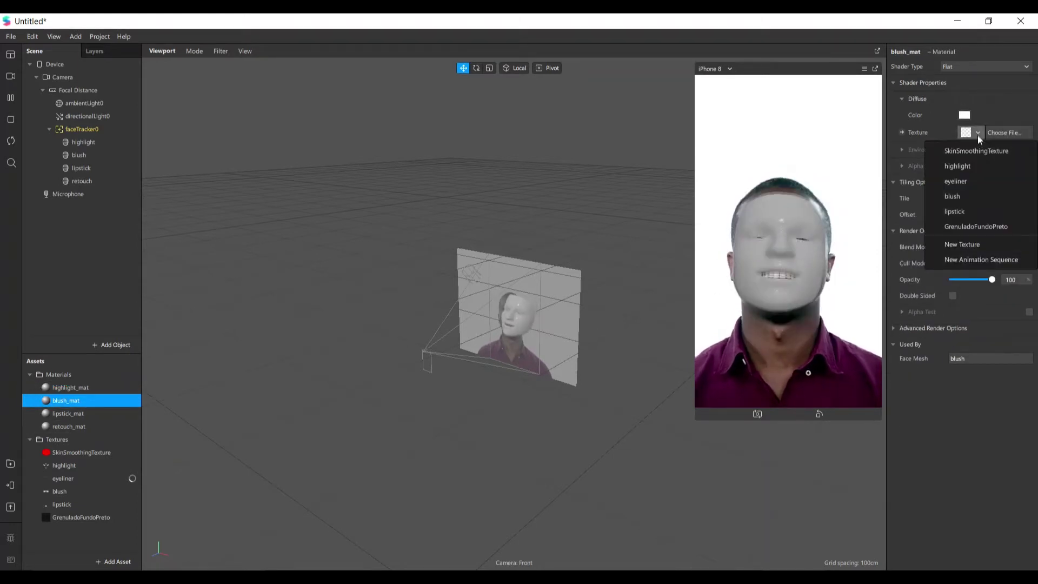
left_click(960, 194)
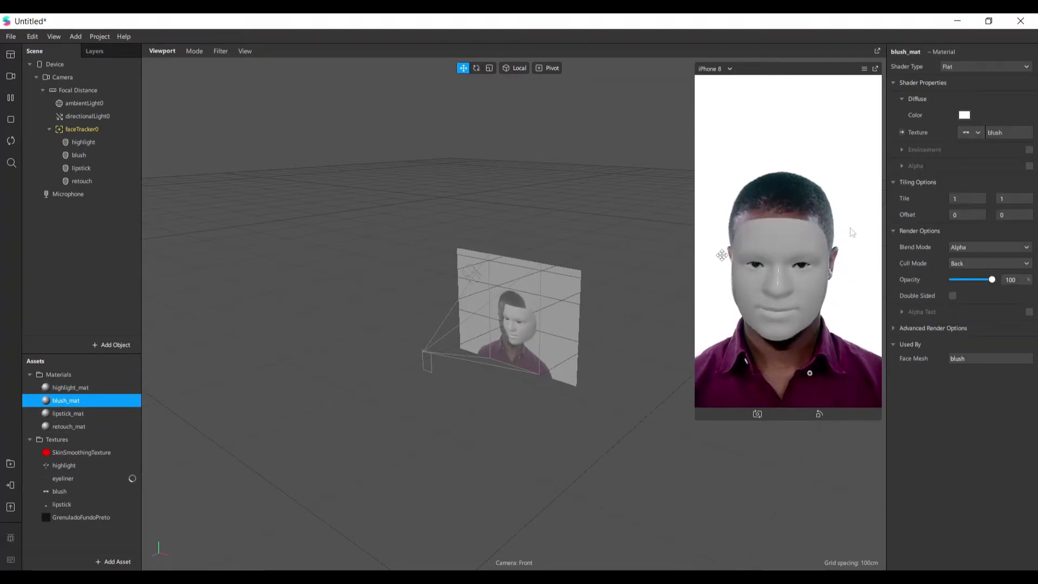
left_click(85, 413)
left_click(979, 149)
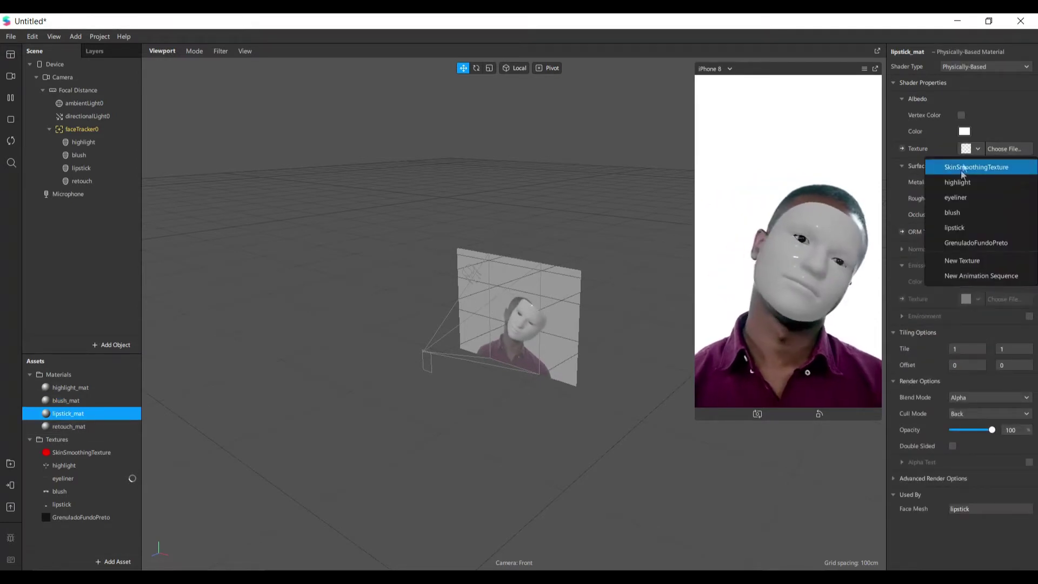
left_click(977, 241)
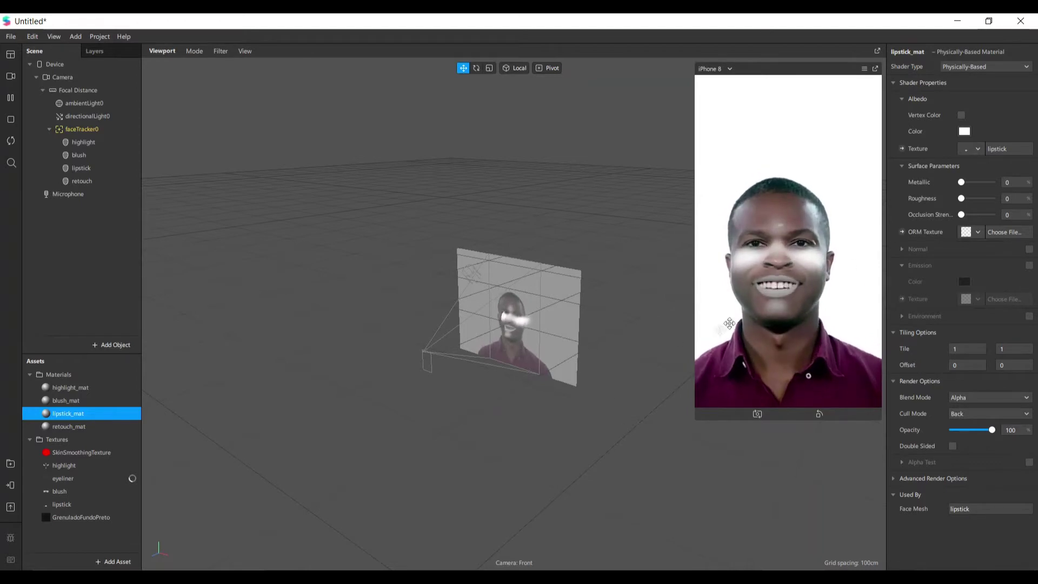
left_click(697, 419)
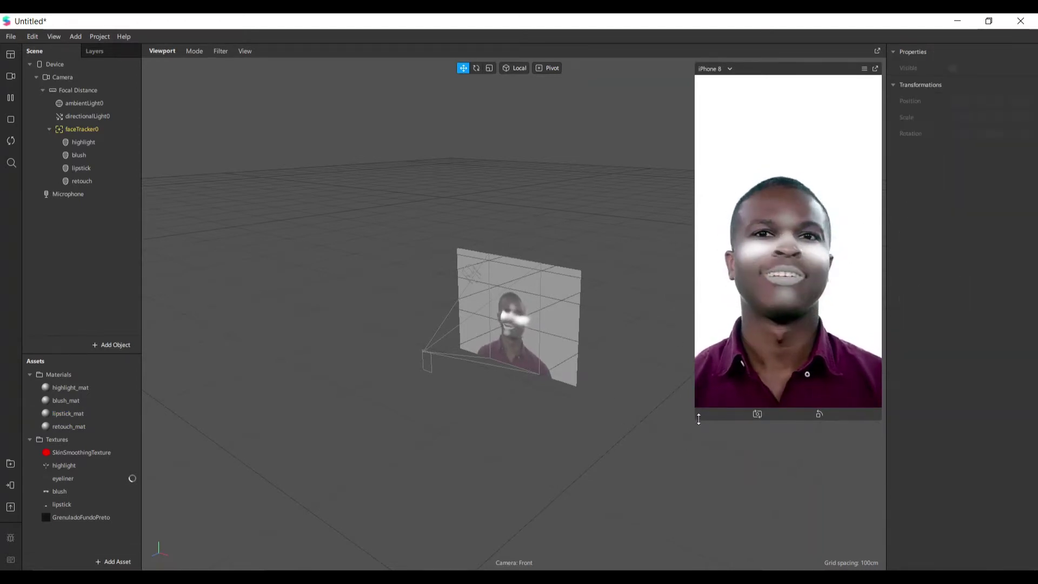
Step: Make blush_mat pure red (#ff0000) with opacity lowered to about 10%
left_click_drag(699, 420, 698, 451)
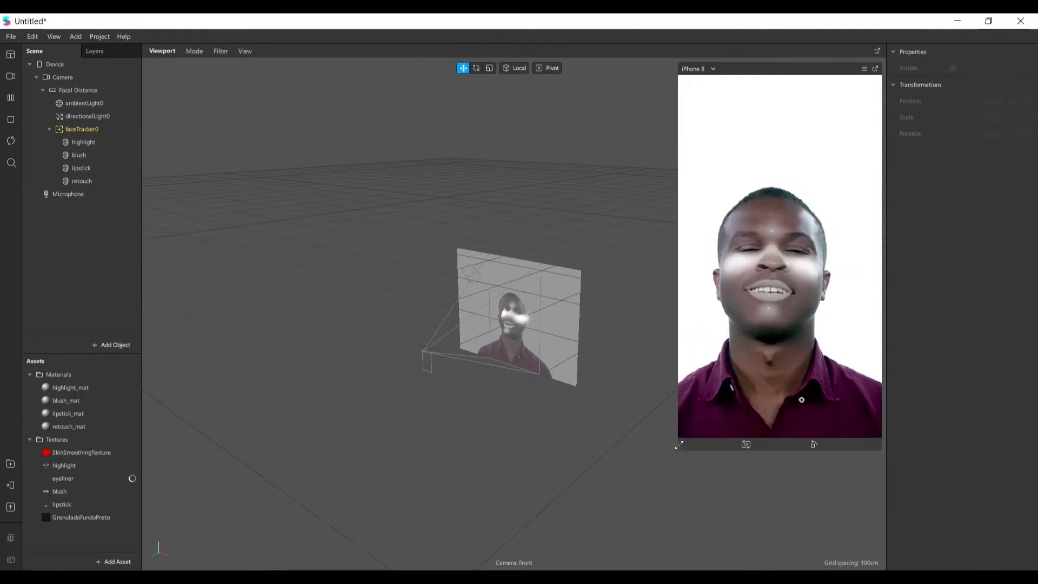
left_click(79, 401)
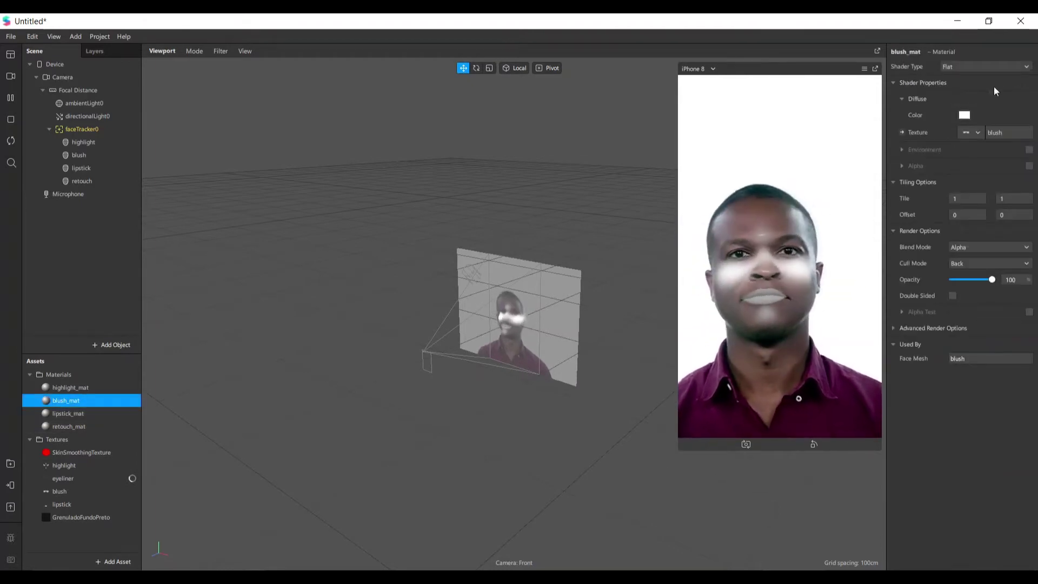
left_click(966, 115)
left_click(403, 242)
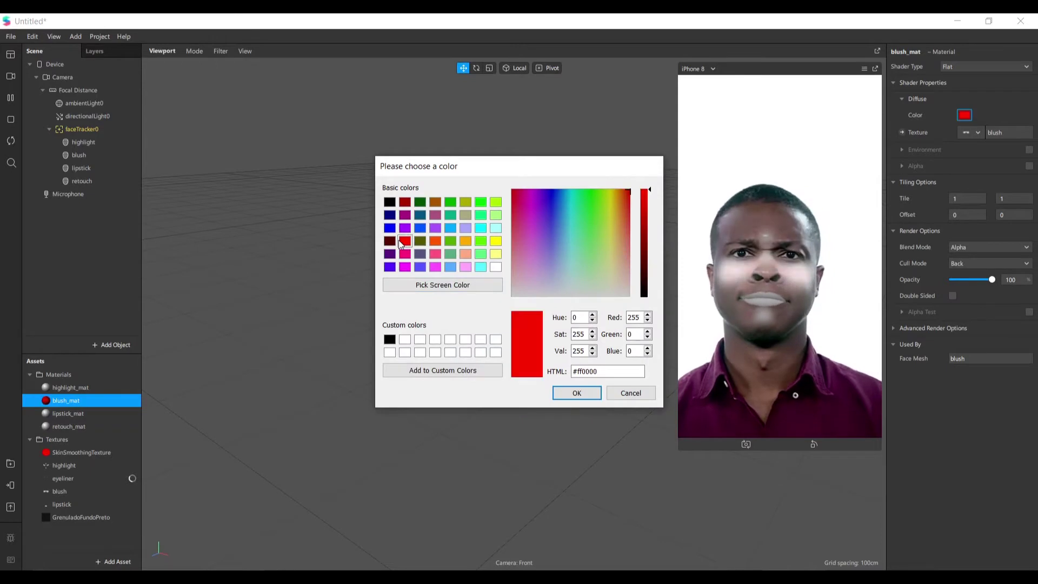
left_click(578, 394)
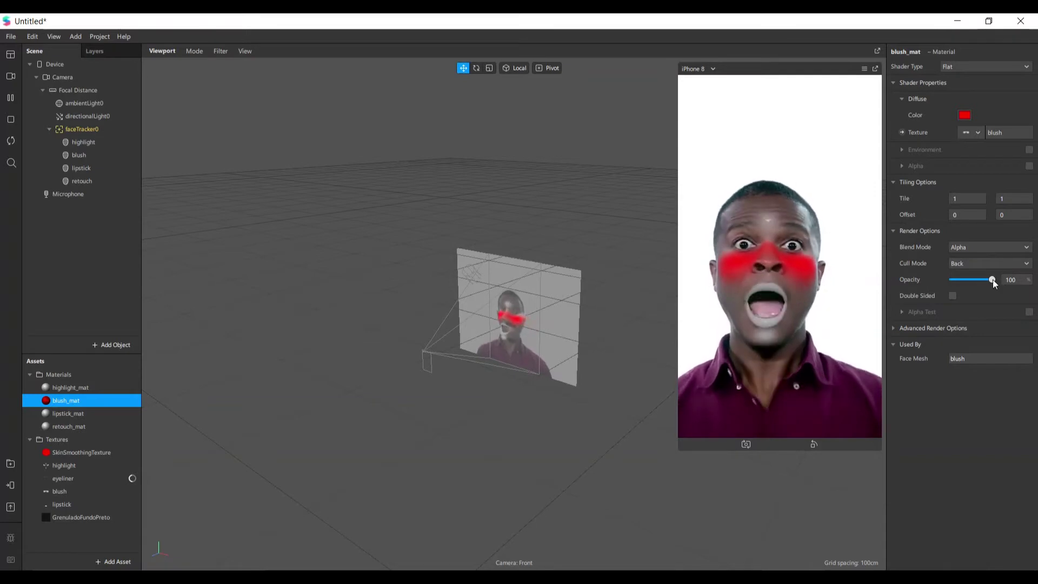
left_click_drag(993, 280, 956, 281)
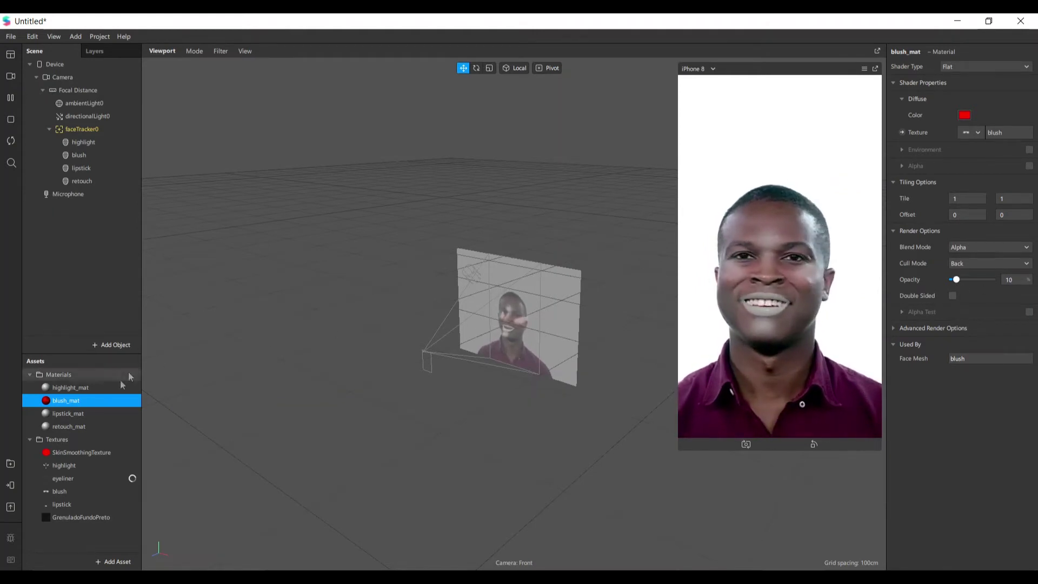
left_click(71, 414)
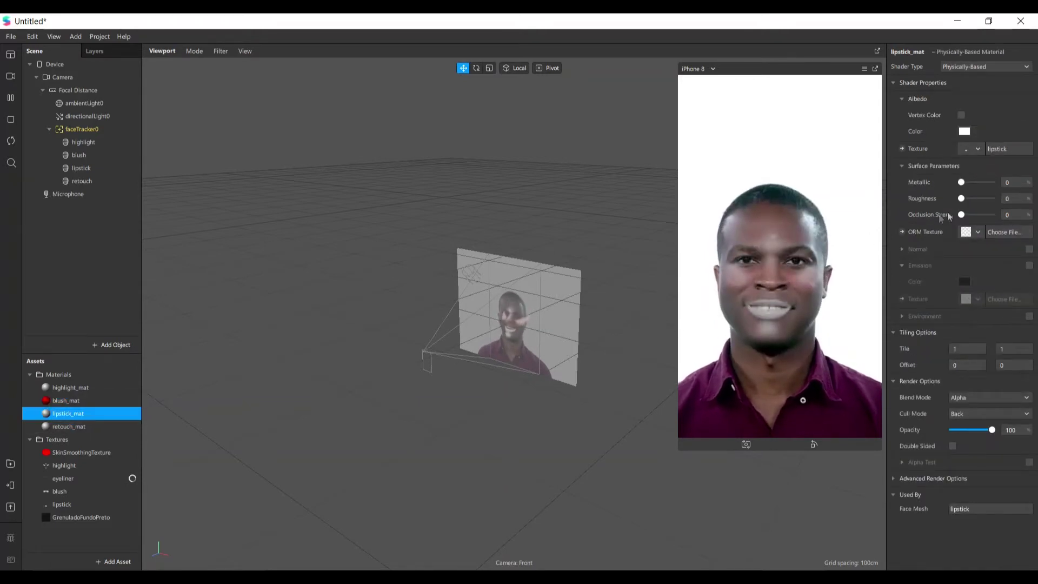
Step: Set lipstick_mat's Albedo Color to dark red #aa0000
left_click(964, 132)
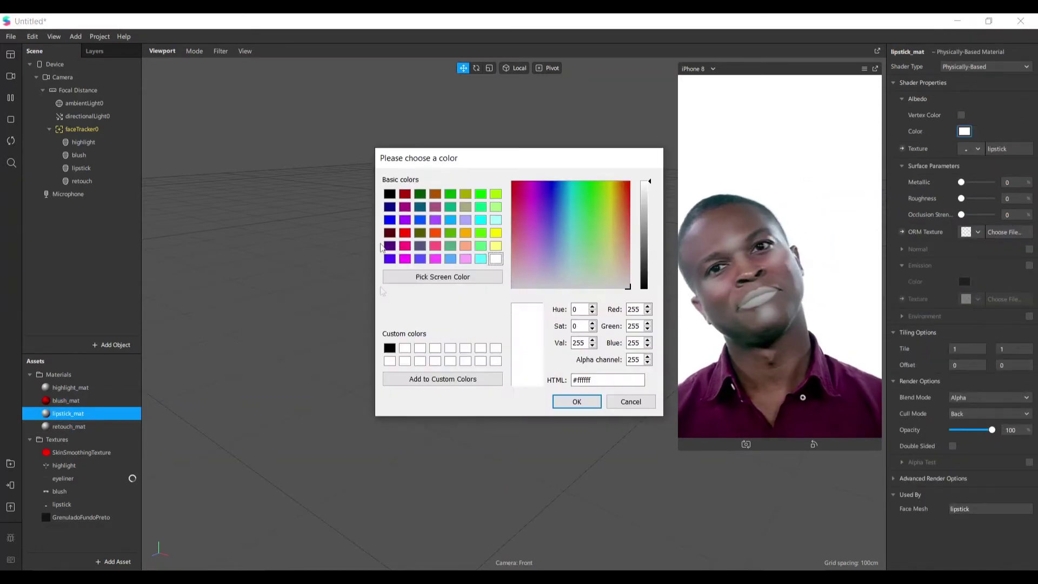
left_click(405, 194)
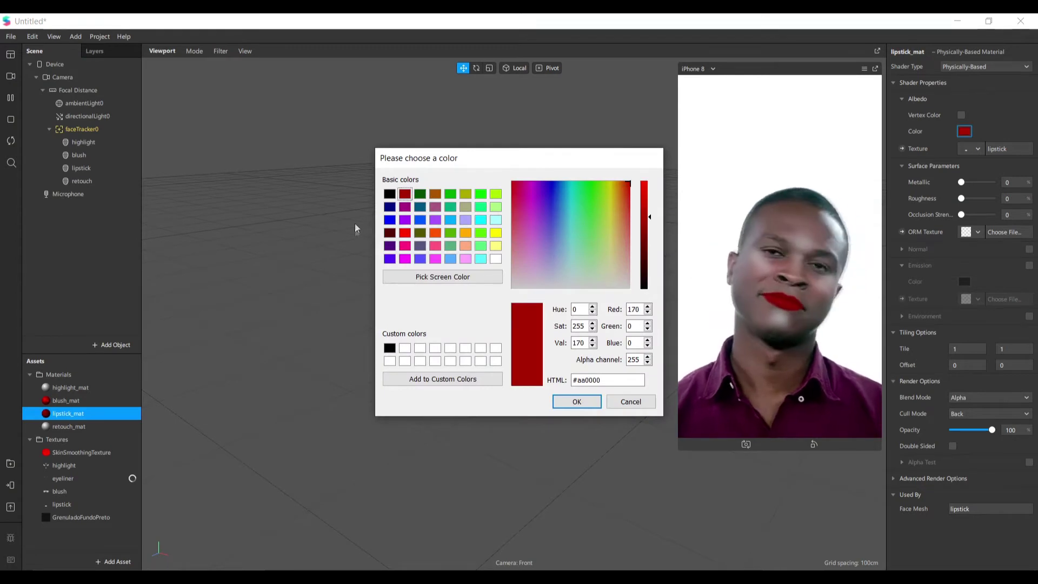
left_click(567, 403)
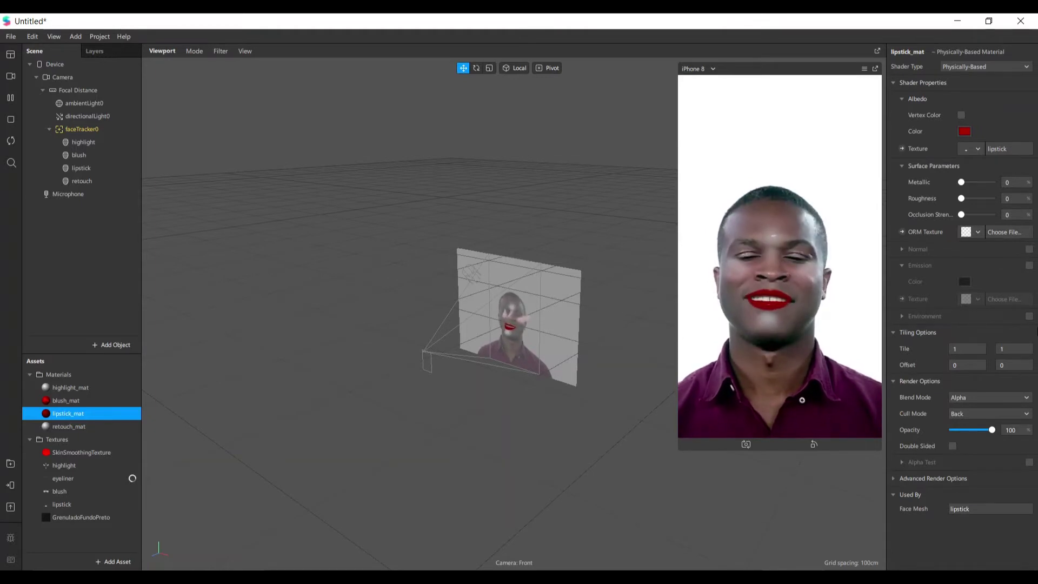
Step: Enable Environment on lipstick_mat and import the Sunset texture from the AR Library
left_click(1029, 316)
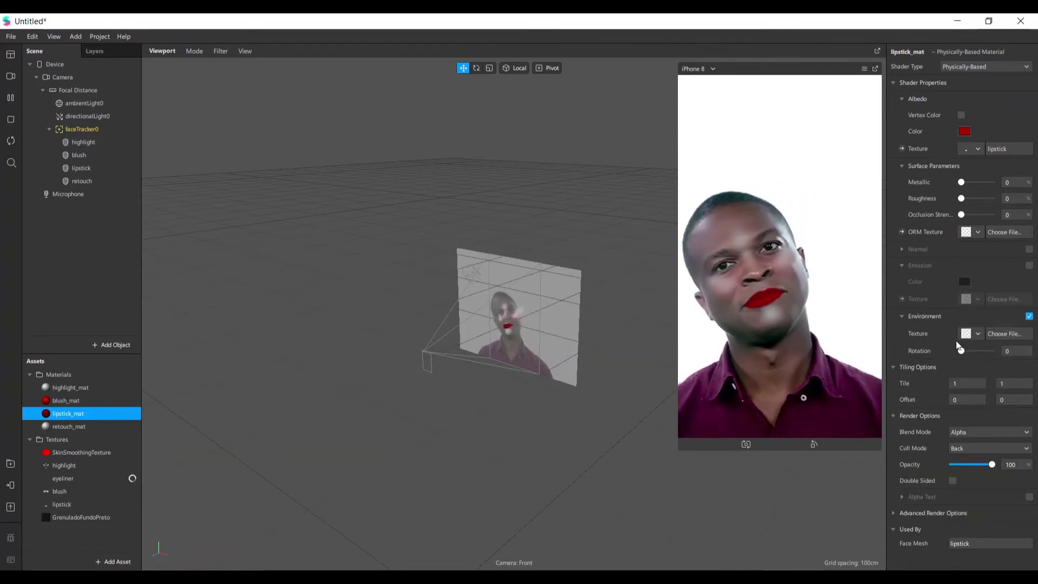
left_click(978, 334)
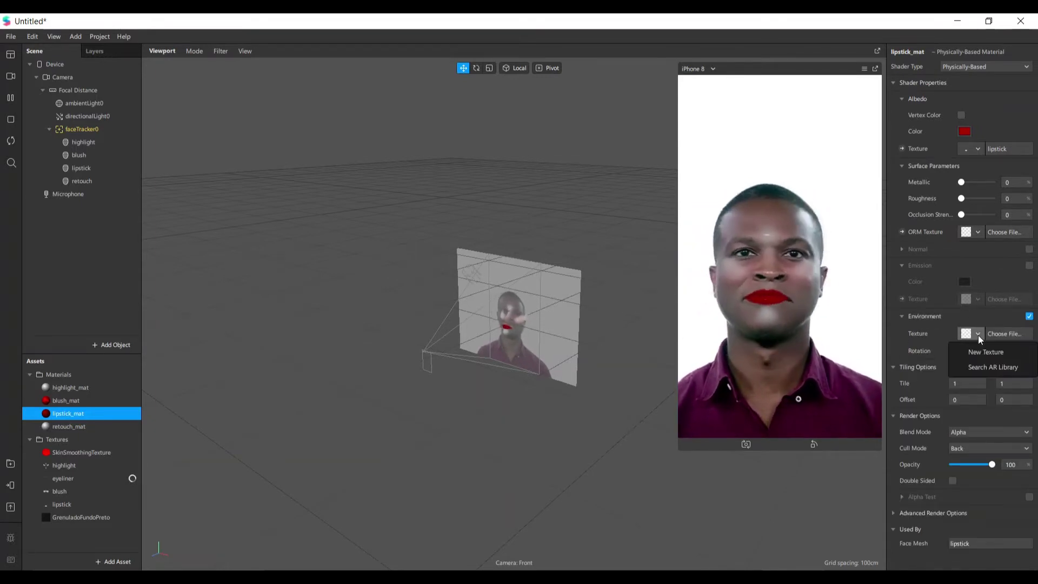
left_click(994, 369)
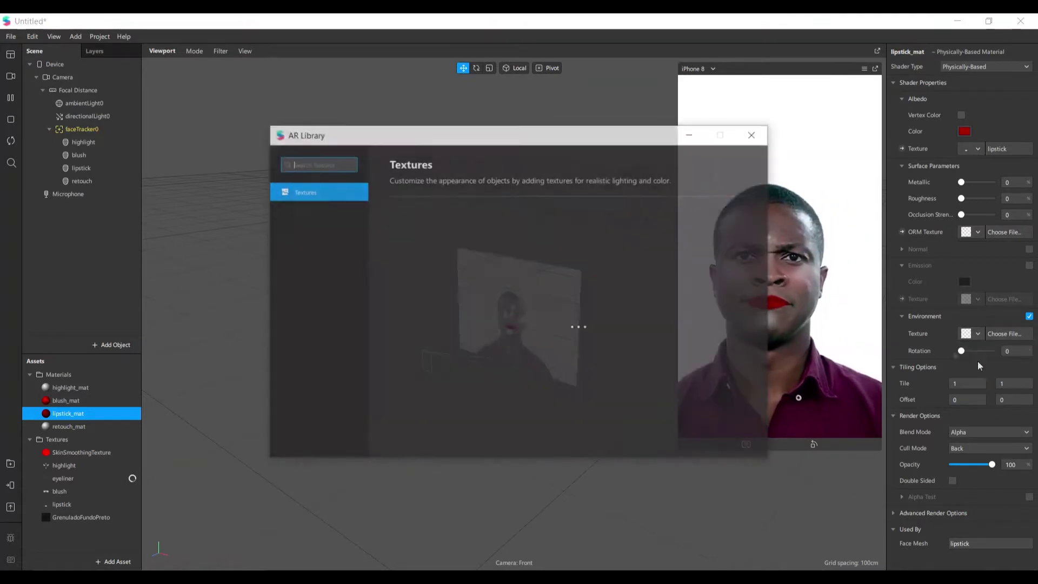
scroll(609, 371, "down", 3)
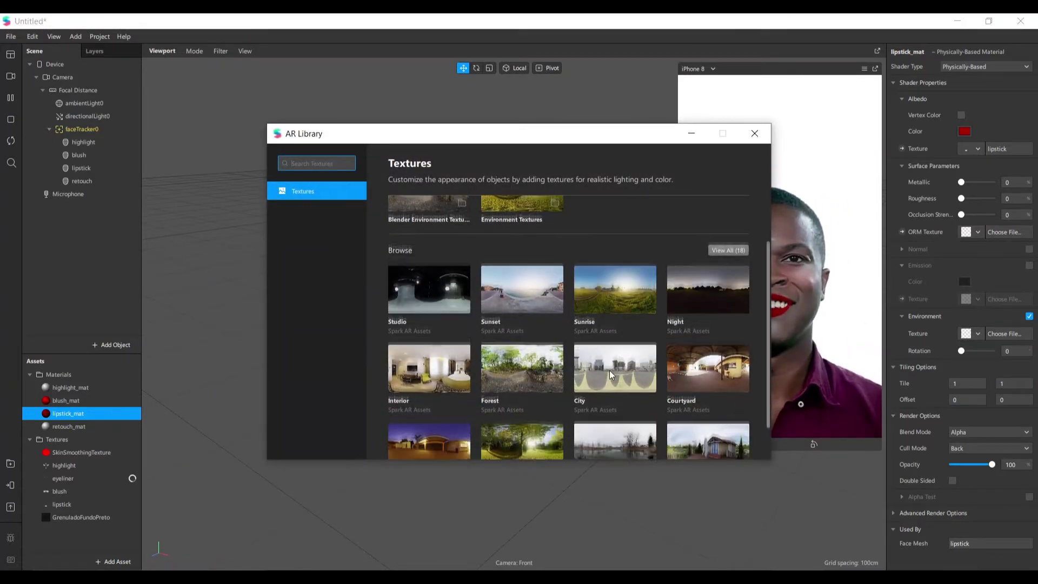
scroll(609, 371, "down", 1)
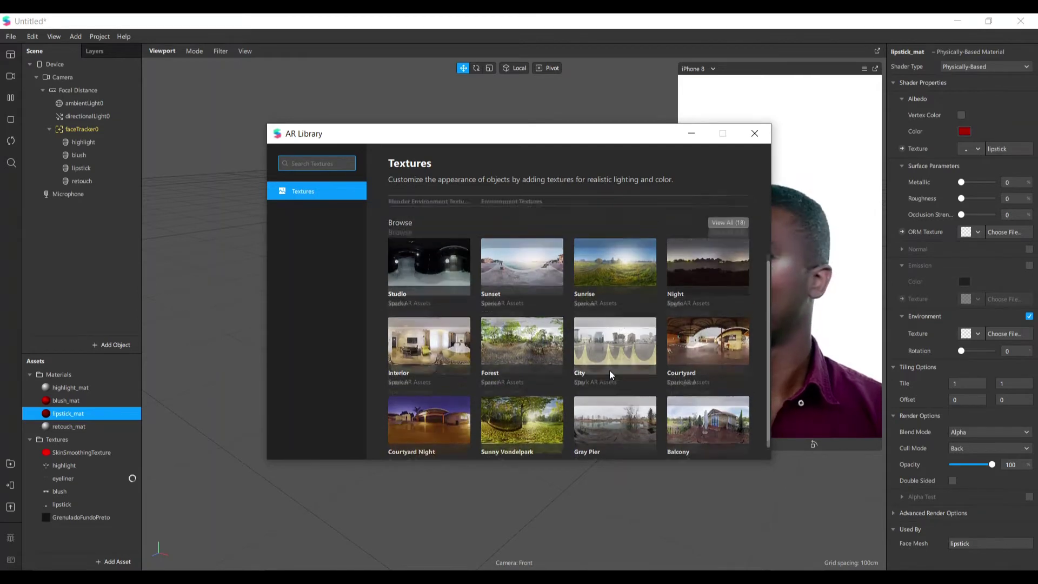
scroll(609, 371, "up", 1)
scroll(557, 367, "down", 2)
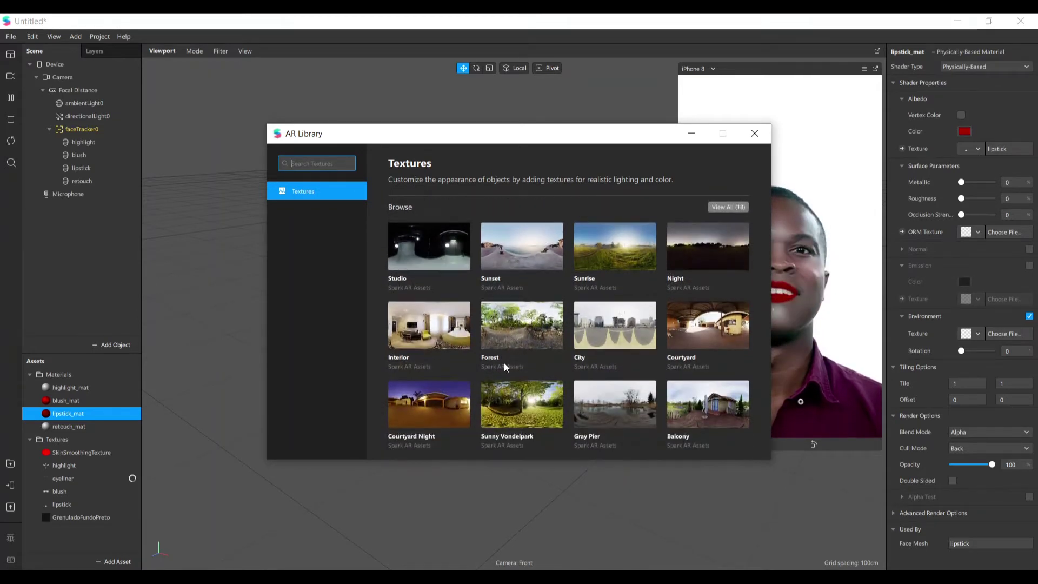
left_click(534, 241)
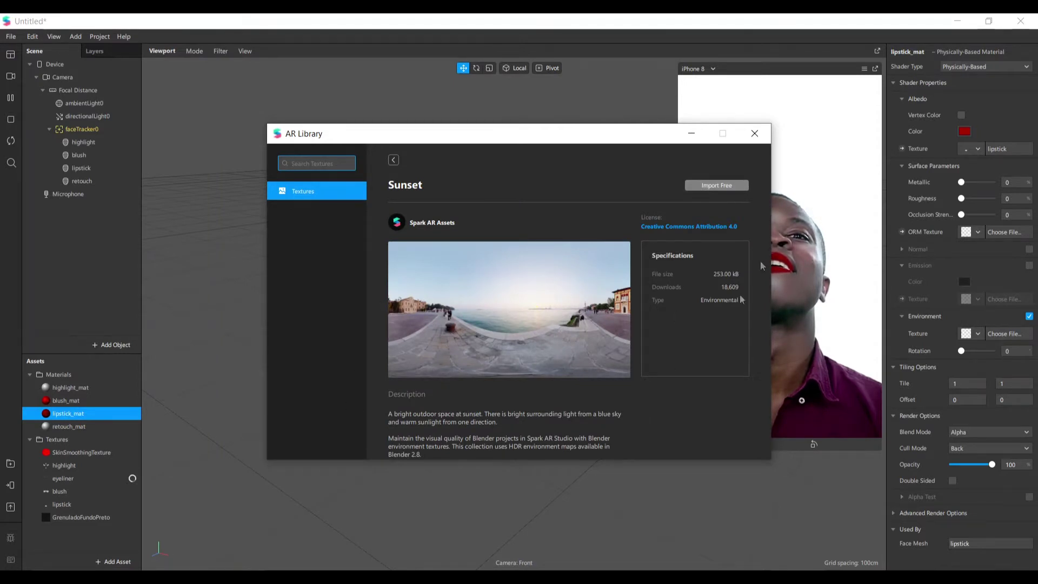
left_click(735, 187)
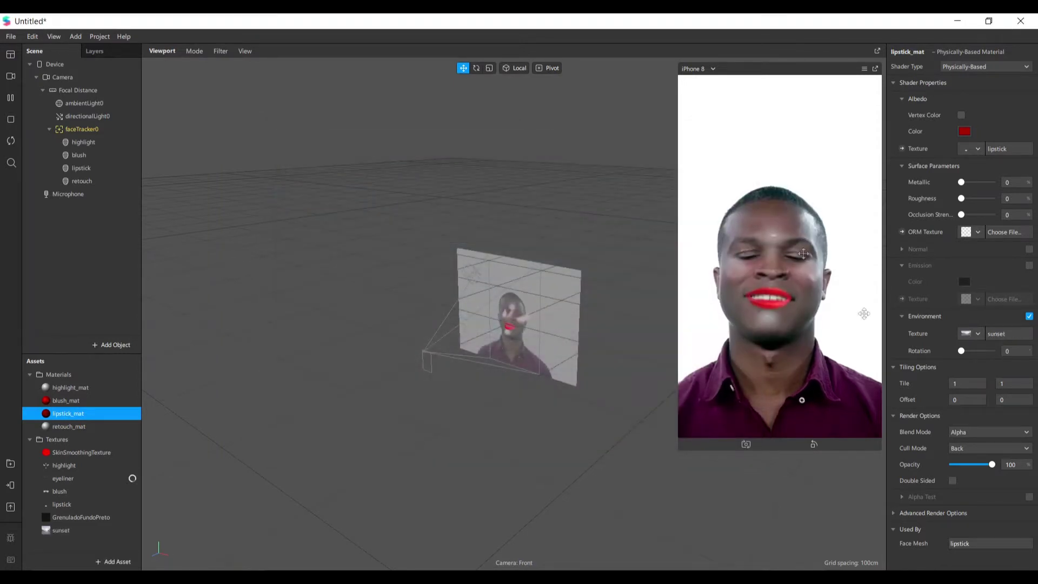
Step: Give lipstick_mat Metallic 100, Multiply blend, opacity 79 and environment rotation 69
left_click_drag(961, 182, 1009, 183)
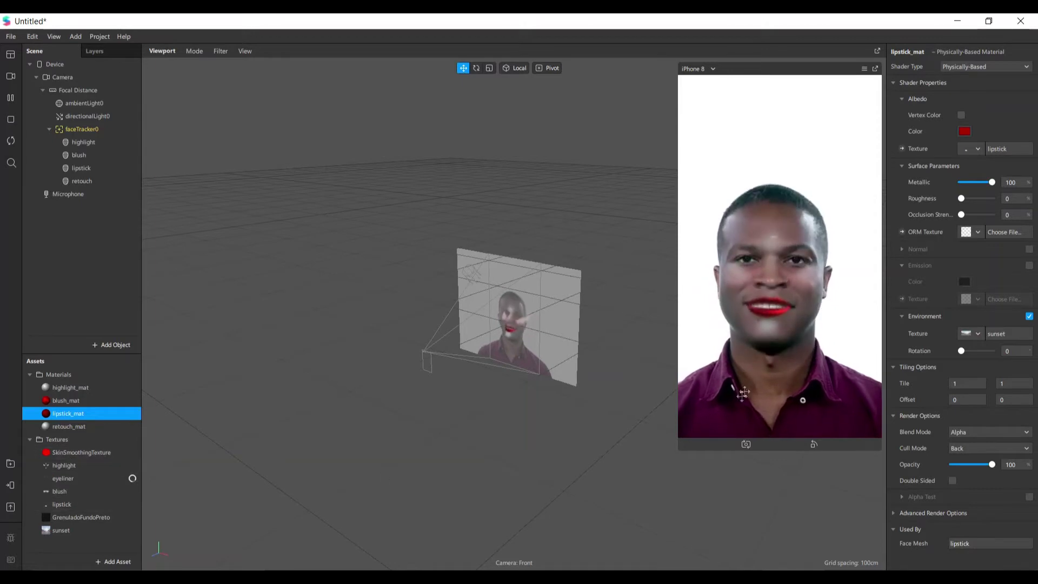
left_click(991, 433)
left_click(1001, 434)
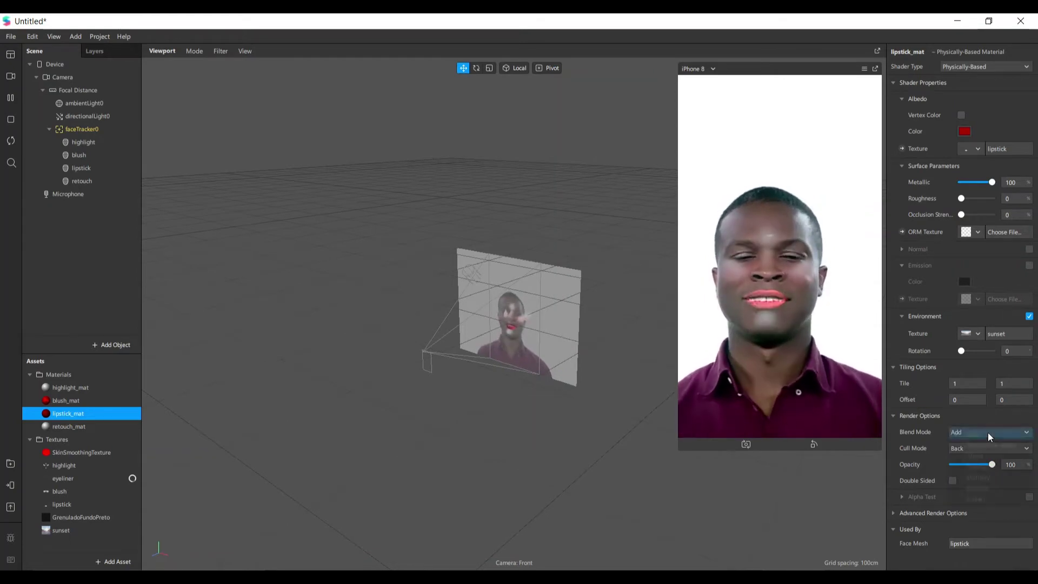
left_click(988, 432)
left_click(997, 478)
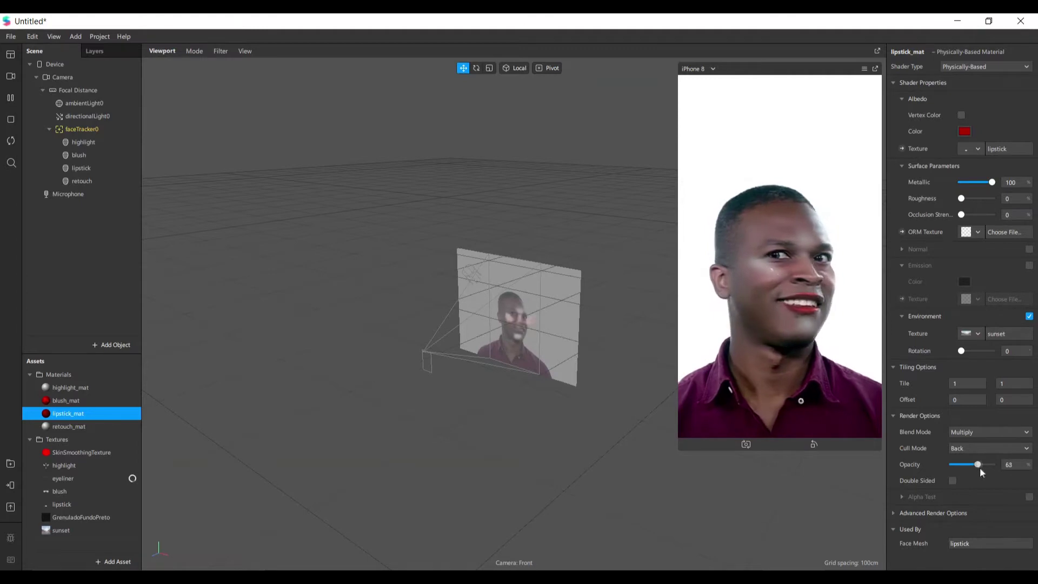
left_click_drag(981, 468, 985, 469)
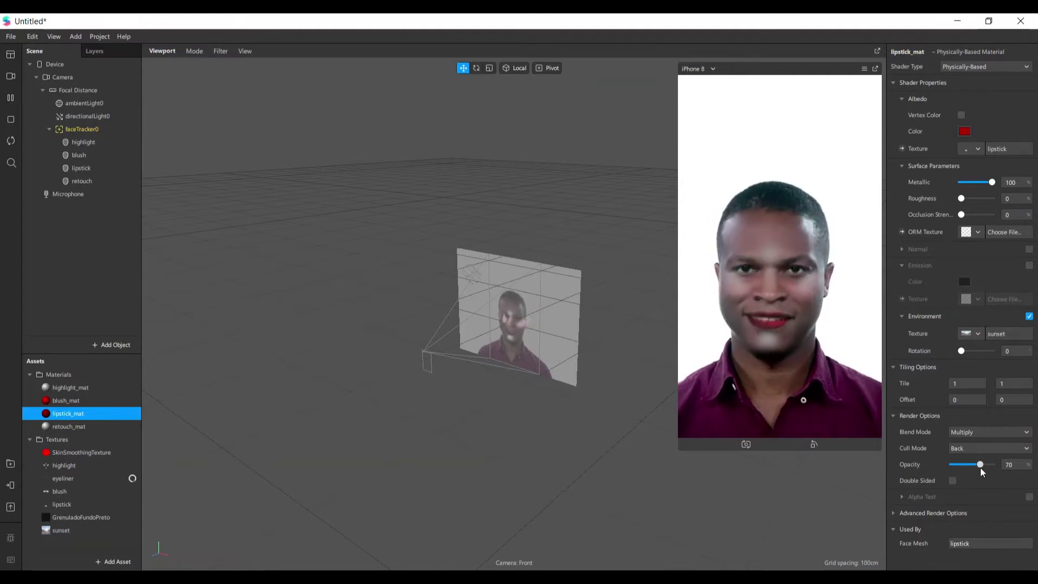
left_click_drag(962, 351, 968, 351)
mouse_move(962, 199)
left_mouse_down()
mouse_move(994, 200)
mouse_move(957, 200)
left_mouse_up()
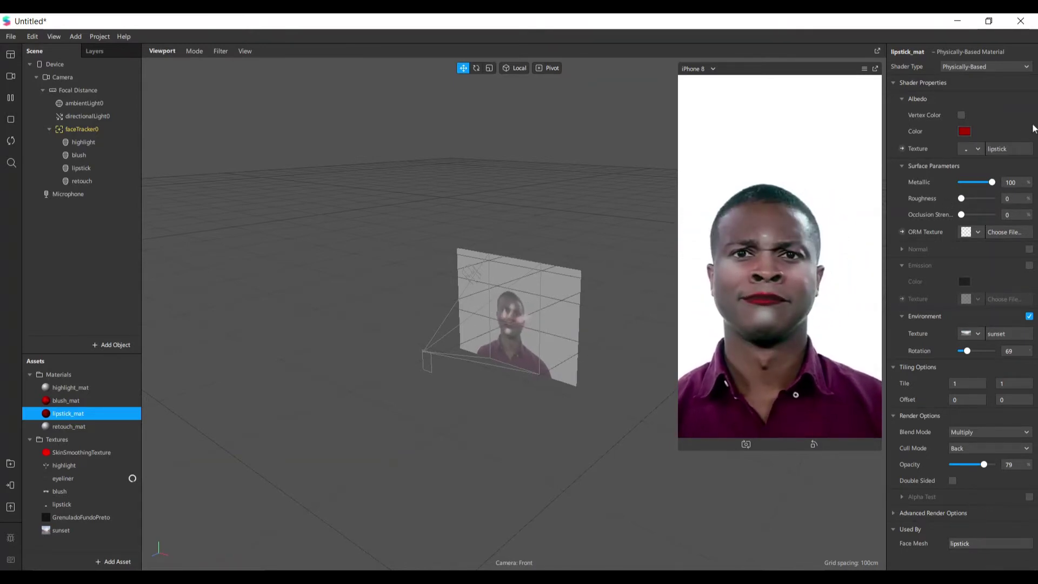
Step: Change lipstick_mat's Albedo Color from dark red to bright red #ff0000
left_click(964, 132)
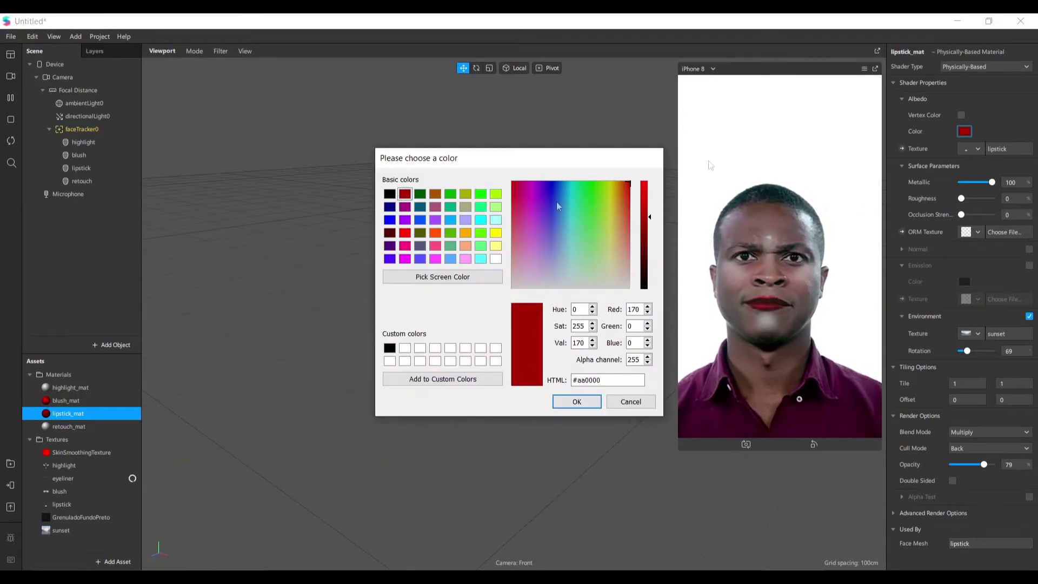
left_click(404, 234)
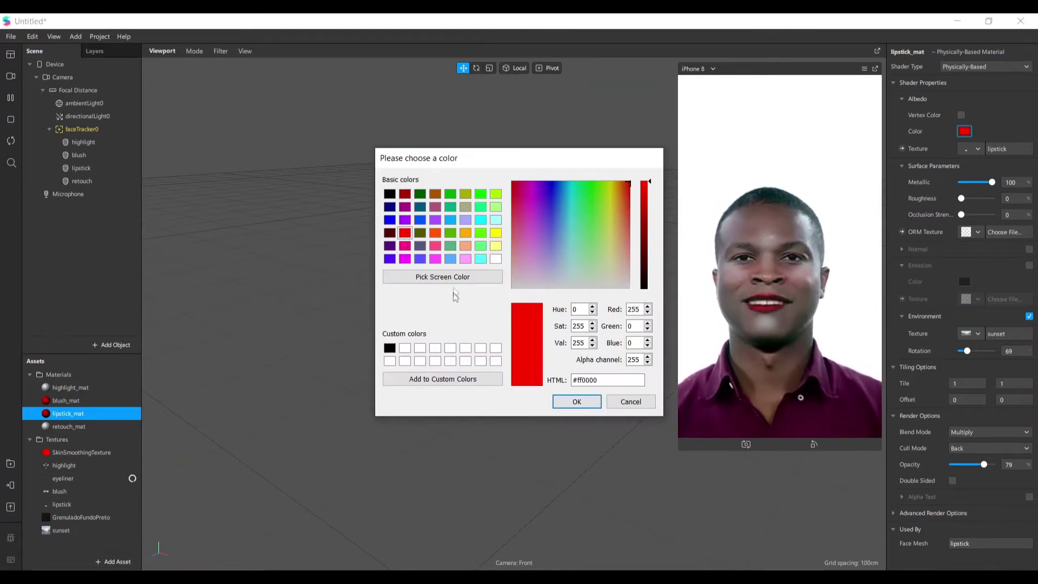
left_click(575, 401)
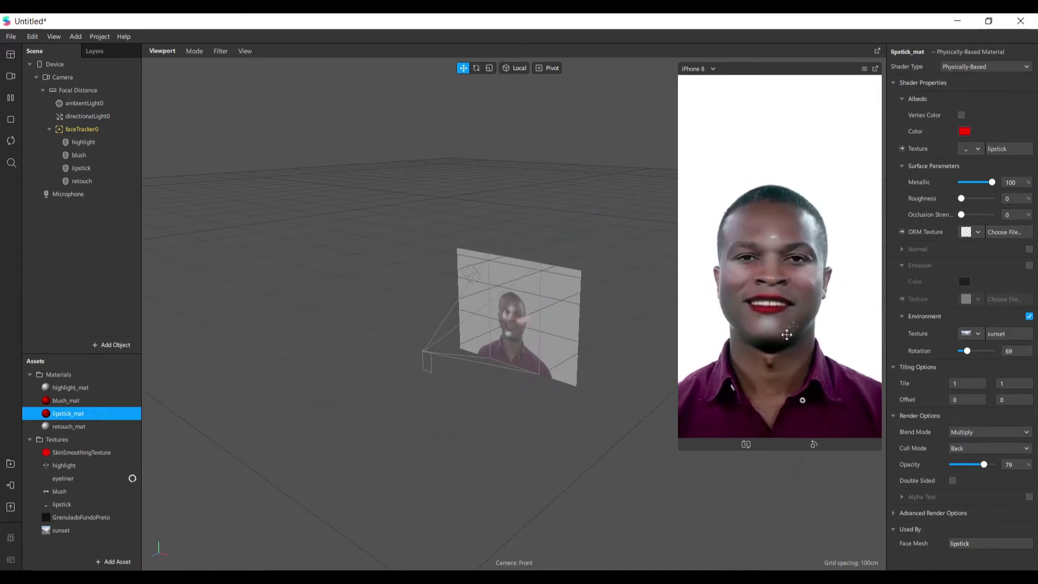
Step: Set Face Tracking accuracy to High in the project's capabilities
left_click(97, 38)
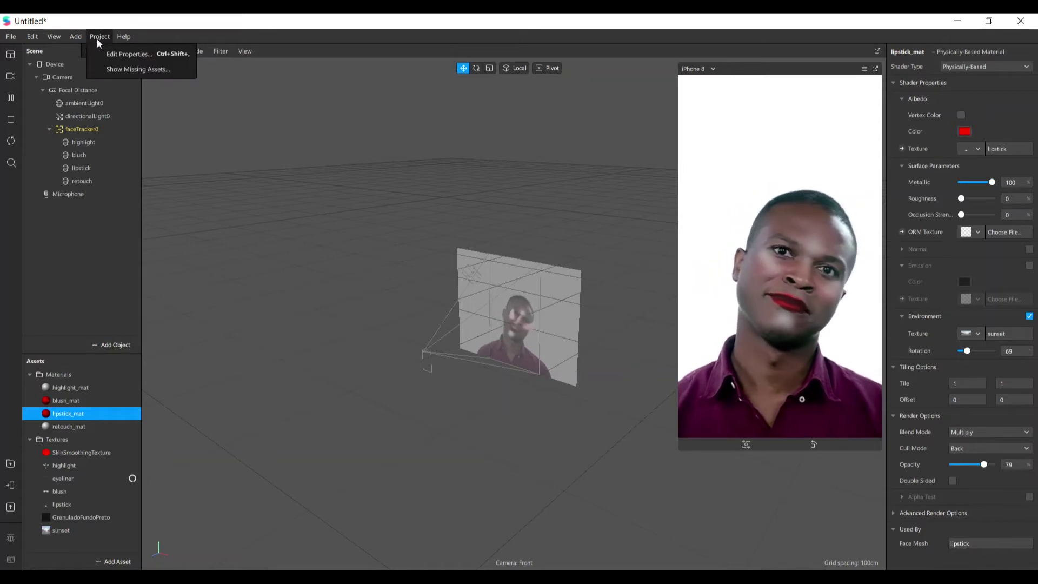
left_click(146, 56)
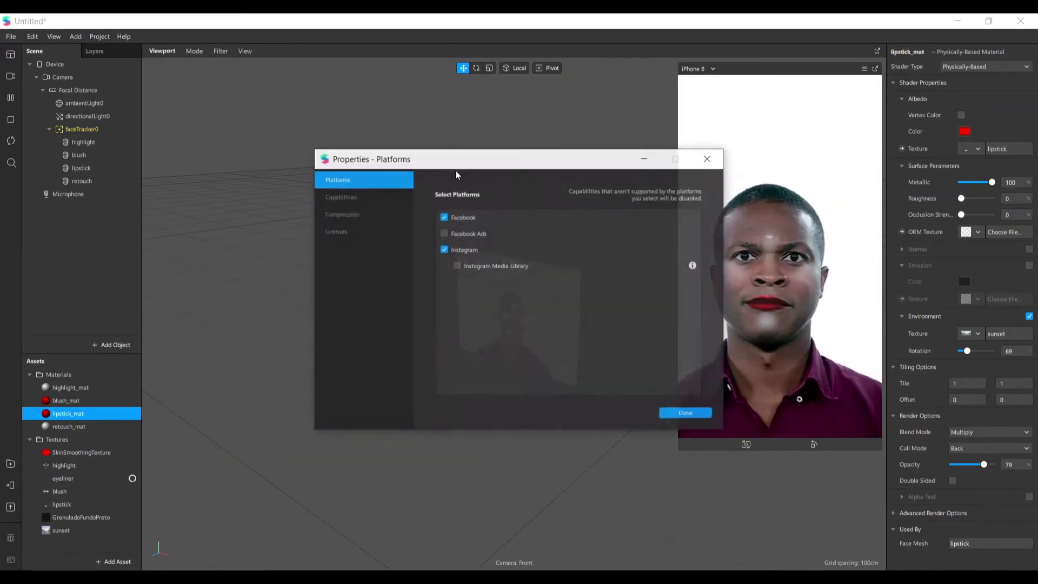
left_click(349, 199)
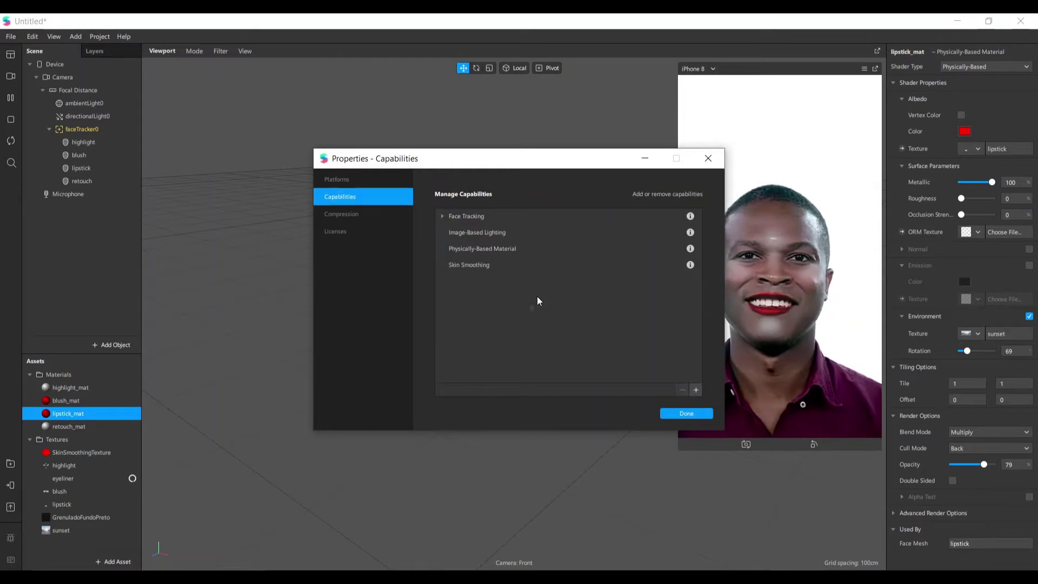
left_click(442, 217)
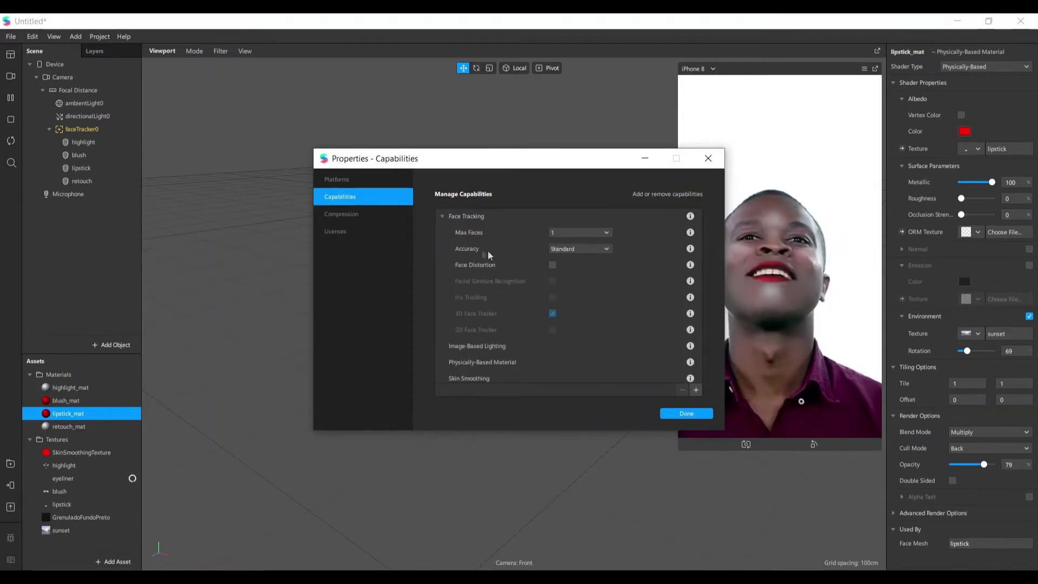
left_click(595, 250)
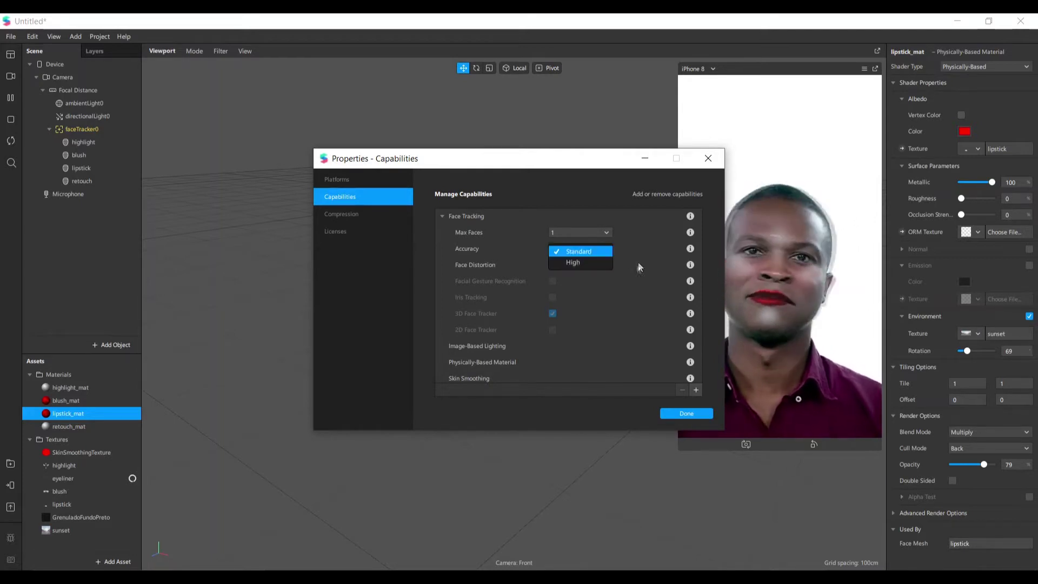
left_click(588, 262)
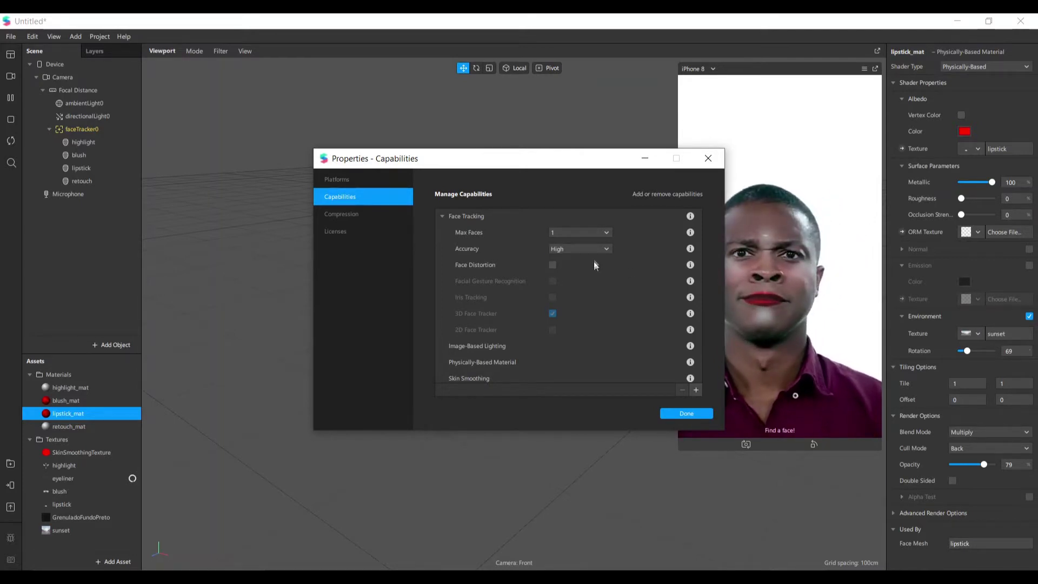
left_click(686, 413)
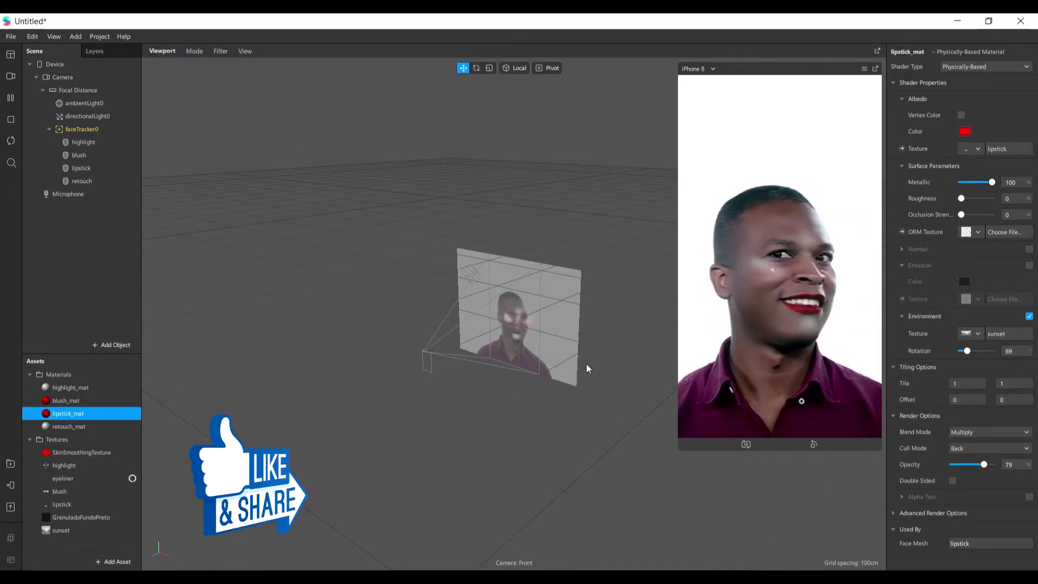
Step: Give highlight_mat Add blending, Metallic 82, Roughness 61 and Opacity 45
left_click(61, 388)
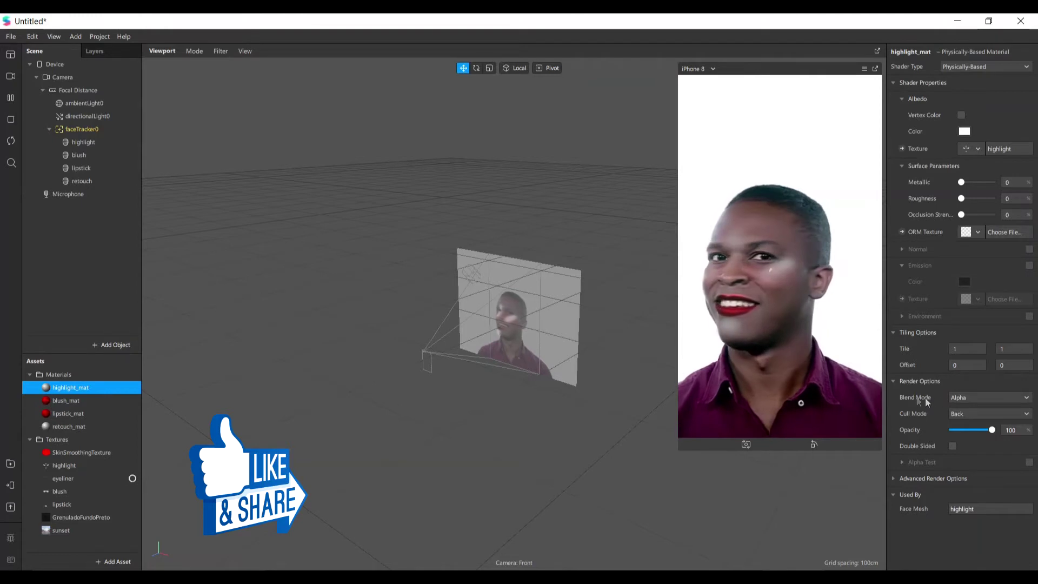
left_click(973, 397)
left_click(986, 403)
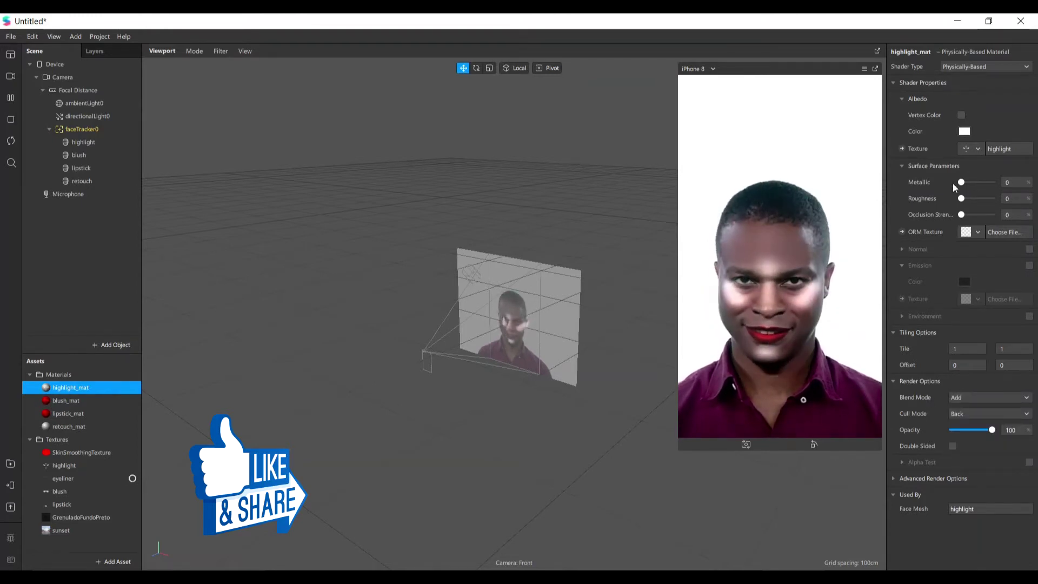
left_click_drag(985, 184, 988, 186)
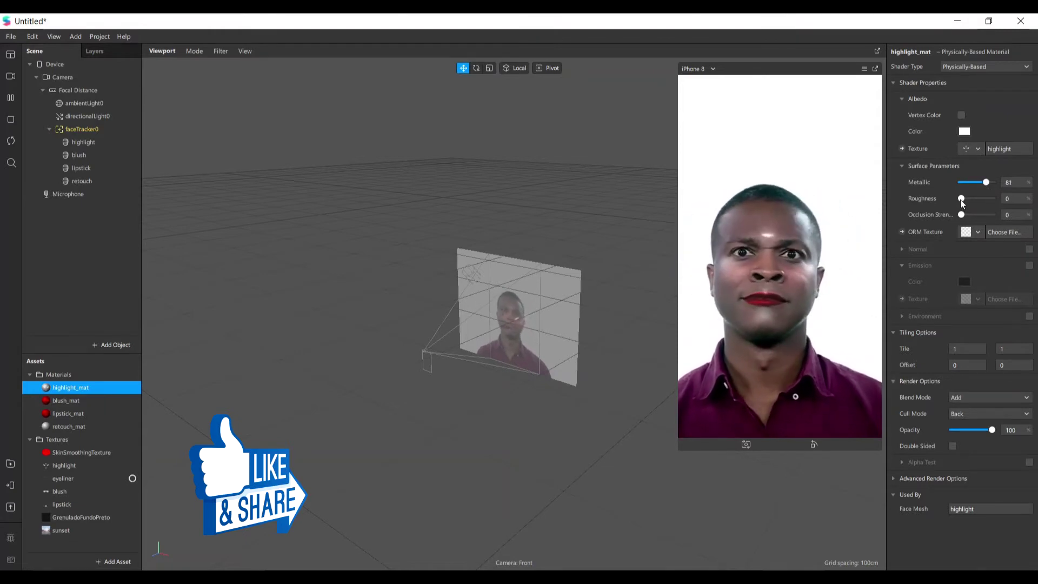
left_click_drag(961, 199, 981, 200)
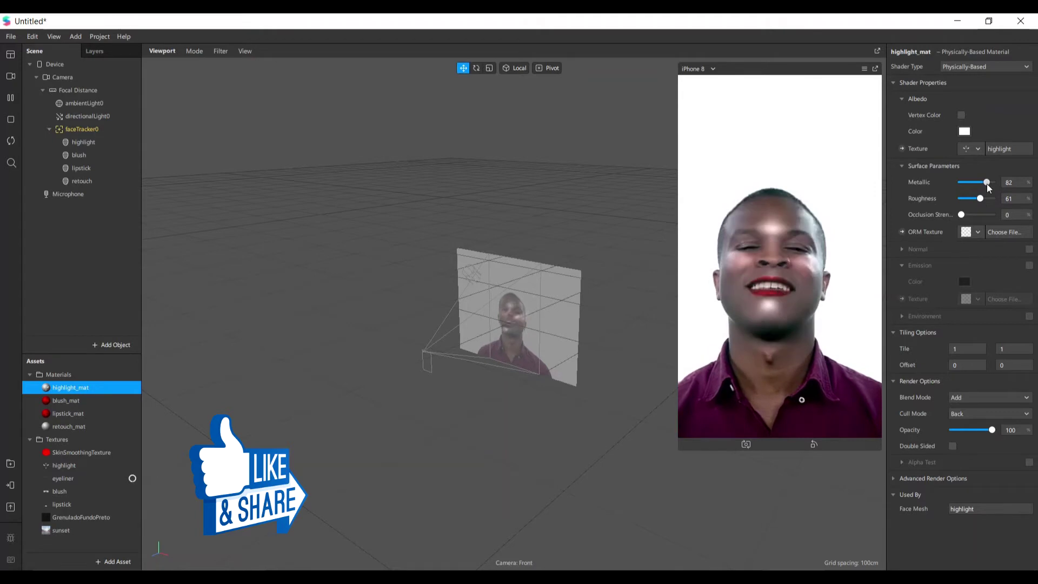
left_click(988, 184)
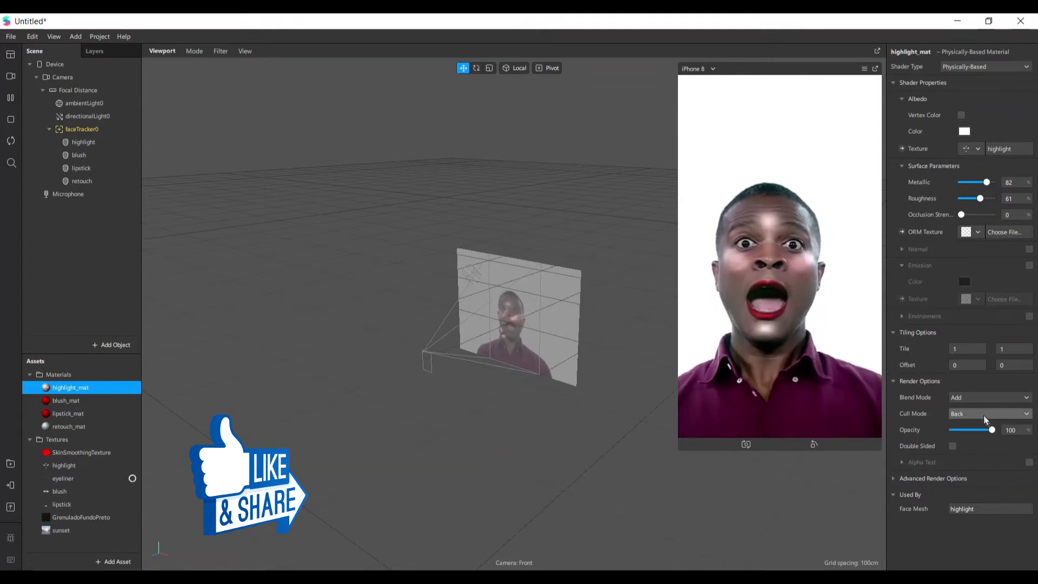
left_click(990, 430)
left_click_drag(991, 430, 972, 430)
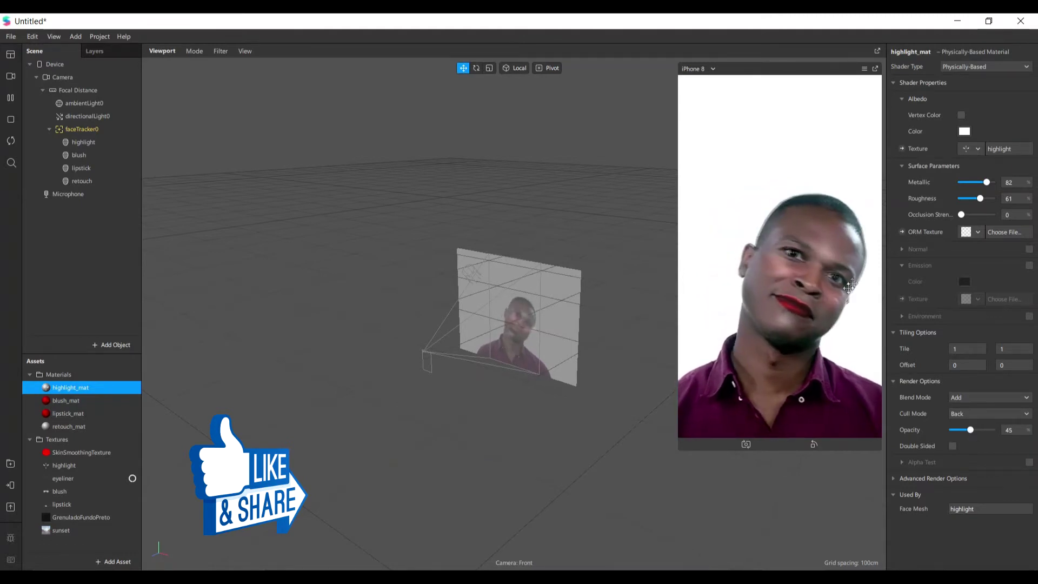
left_click(108, 142)
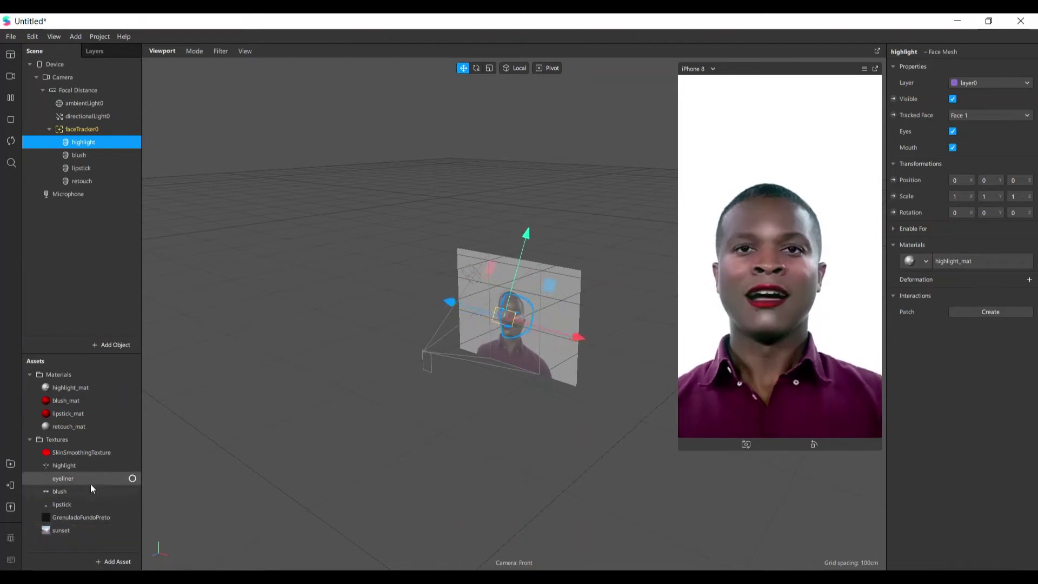
Step: Add a face mesh named eyeliner under faceTracker0
left_click(77, 128)
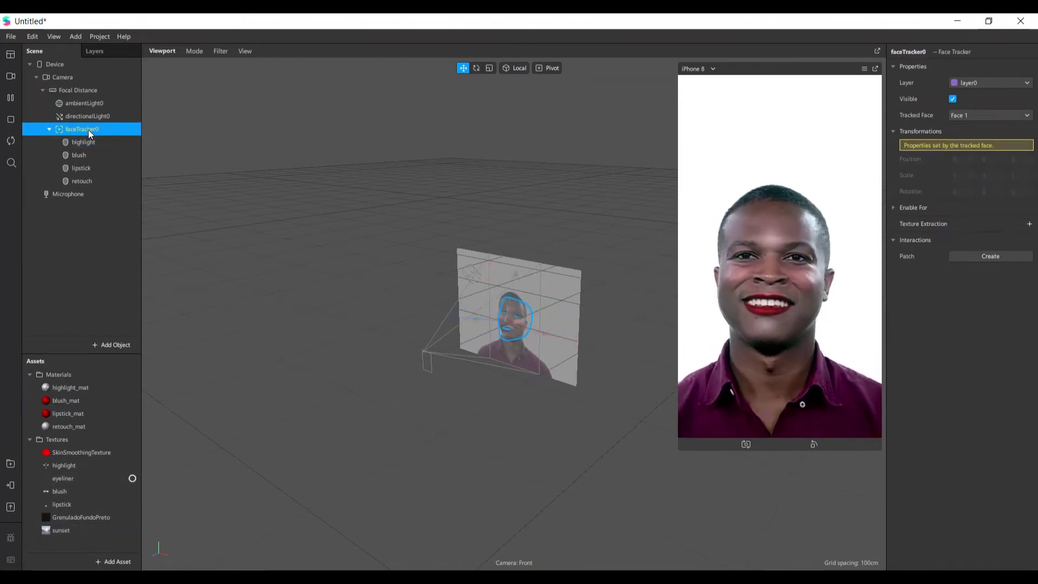
right_click(90, 130)
mouse_move(140, 140)
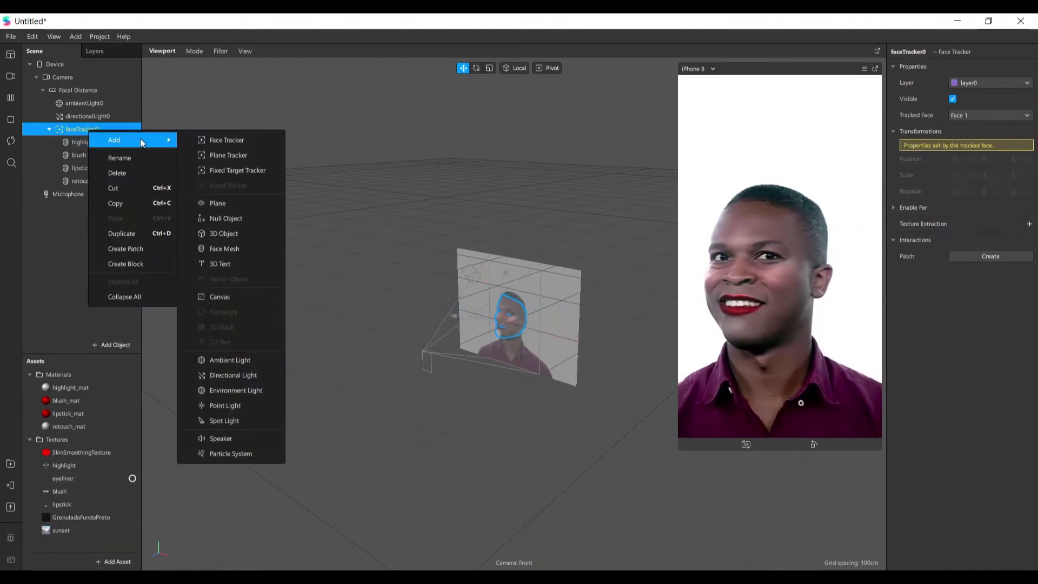
left_click(224, 250)
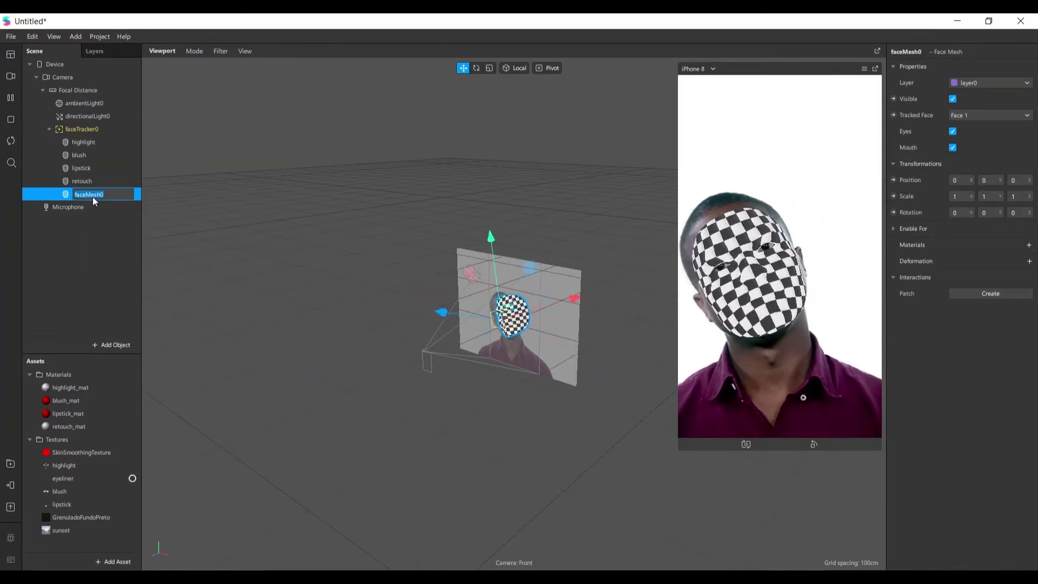
type("eye")
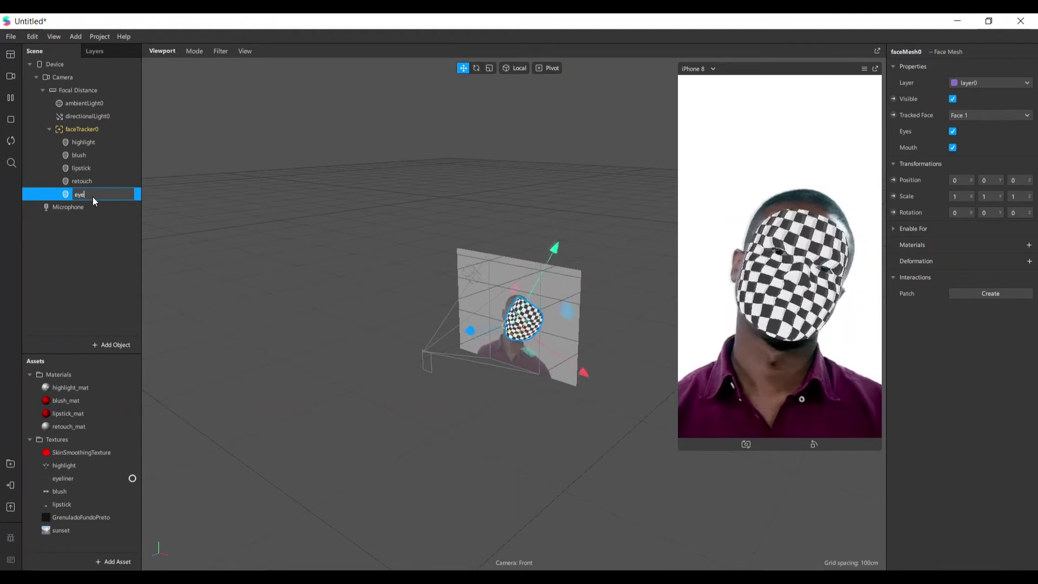
type("liner")
key("Return")
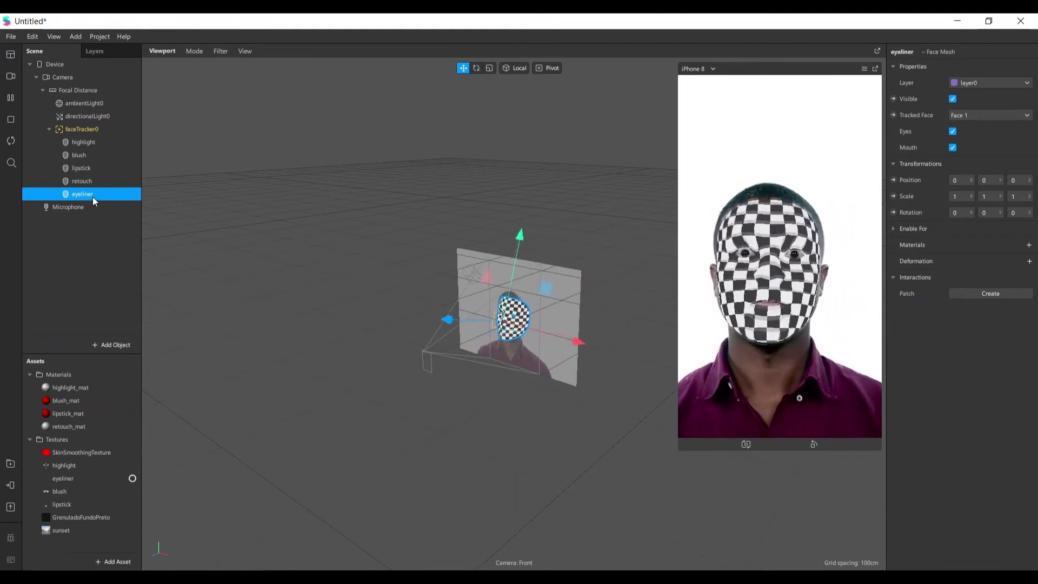
Step: Create a new material for the eyeliner mesh and name it eyeliner_mat
left_click(1029, 245)
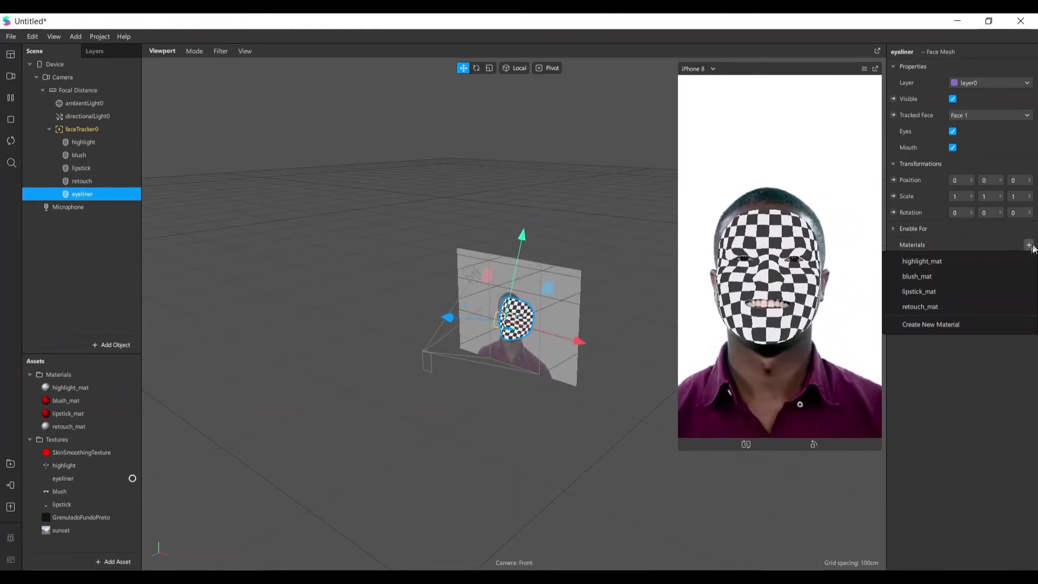
left_click(936, 323)
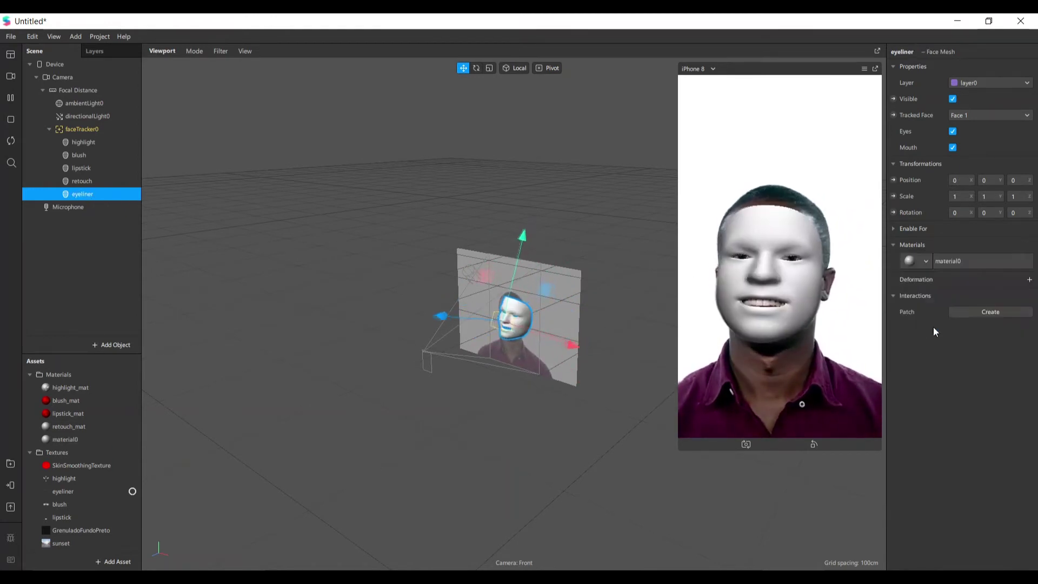
double_click(65, 439)
type("eyel")
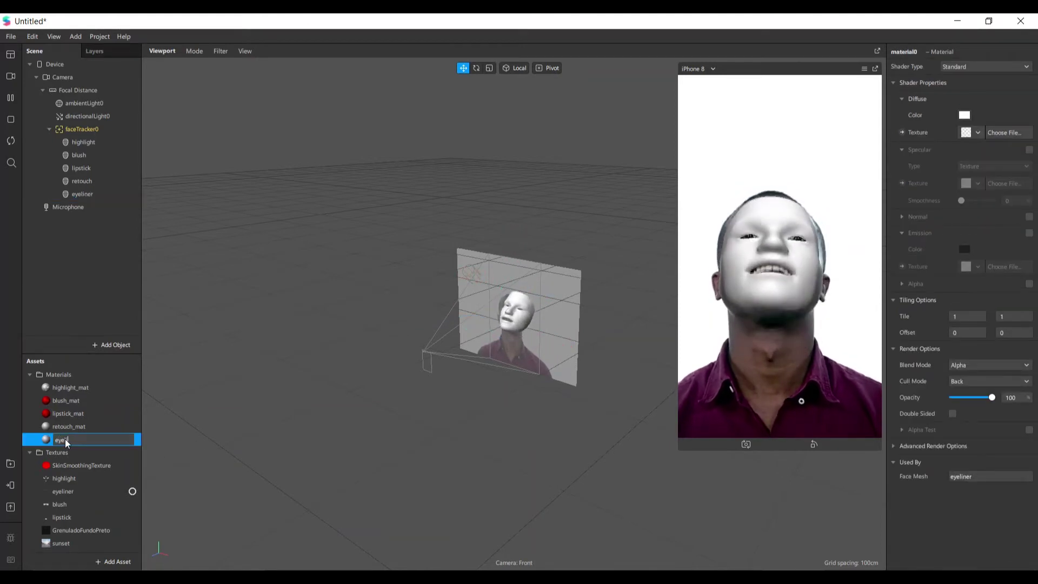
type("iner_mat")
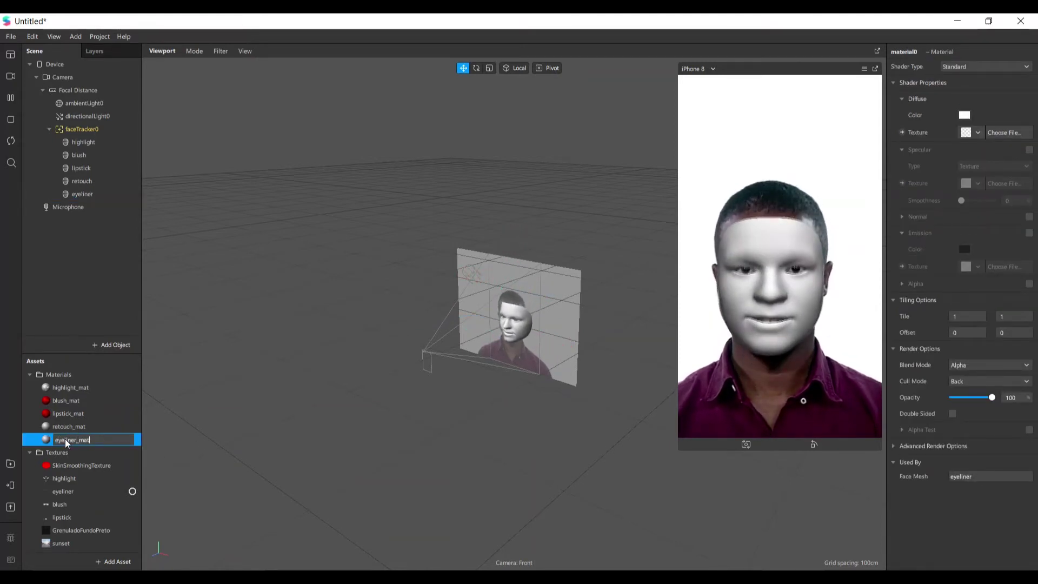
key("Return")
Step: Set eyeliner_mat to the Flat shader with the eyeliner texture in black #000000
left_click(964, 67)
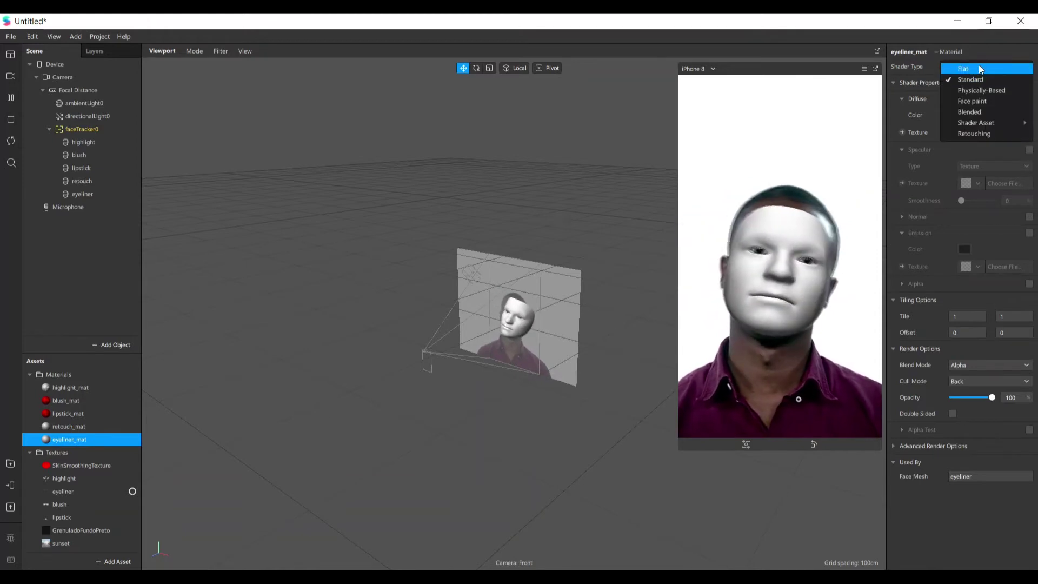
key("Return")
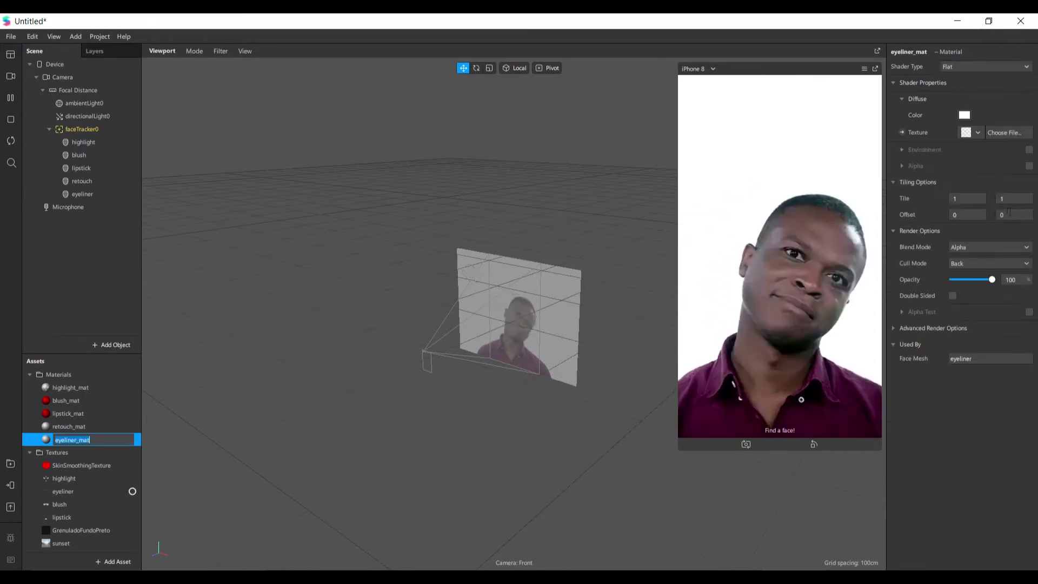
left_click(978, 133)
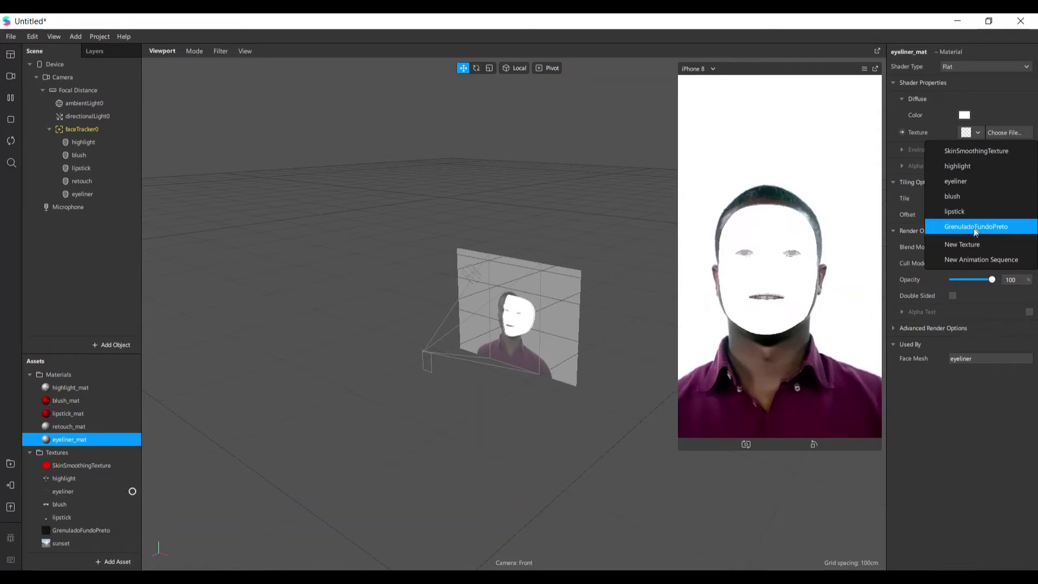
left_click(954, 184)
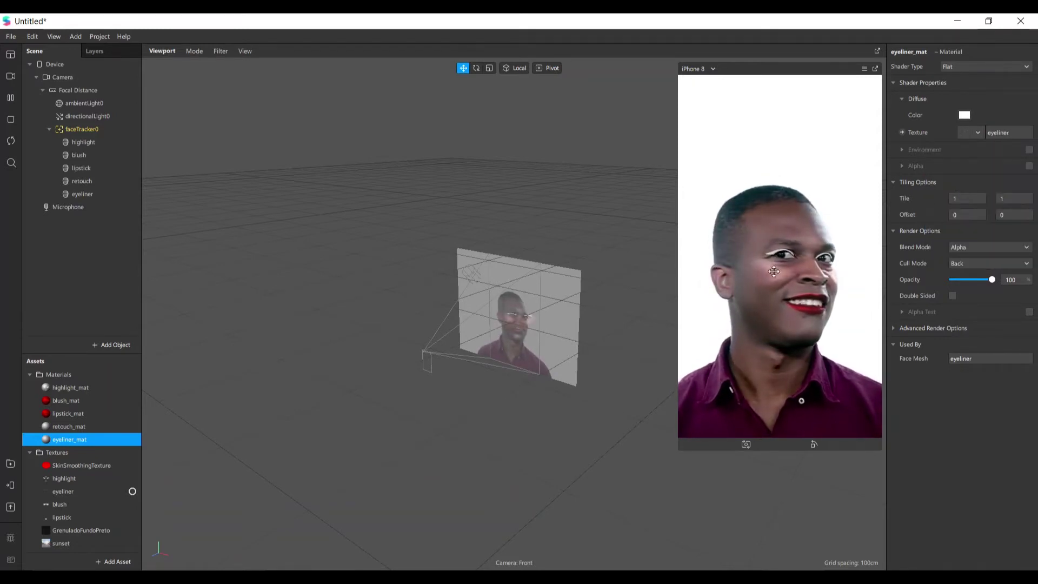
left_click(964, 116)
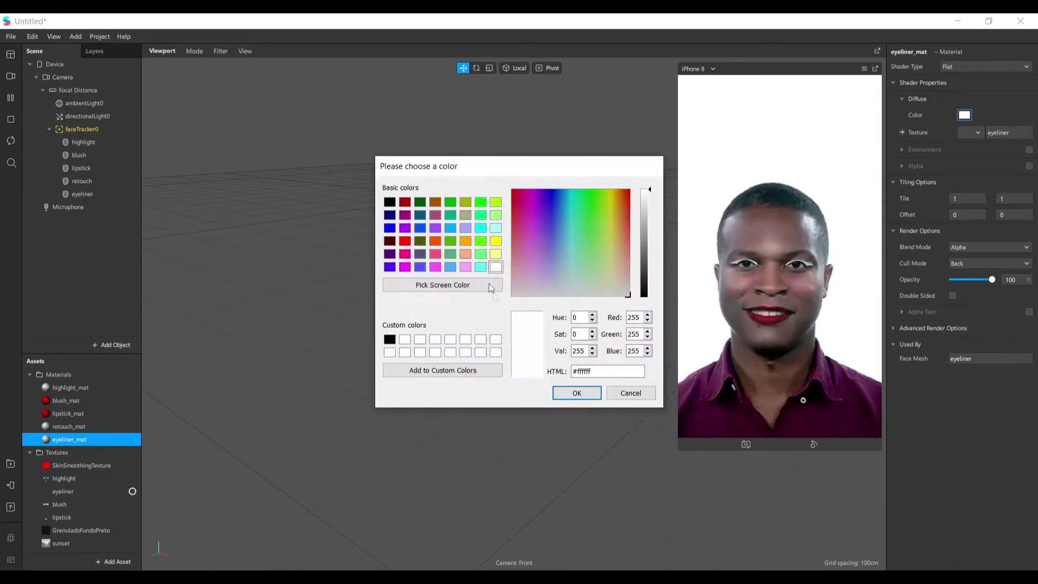
left_click(389, 203)
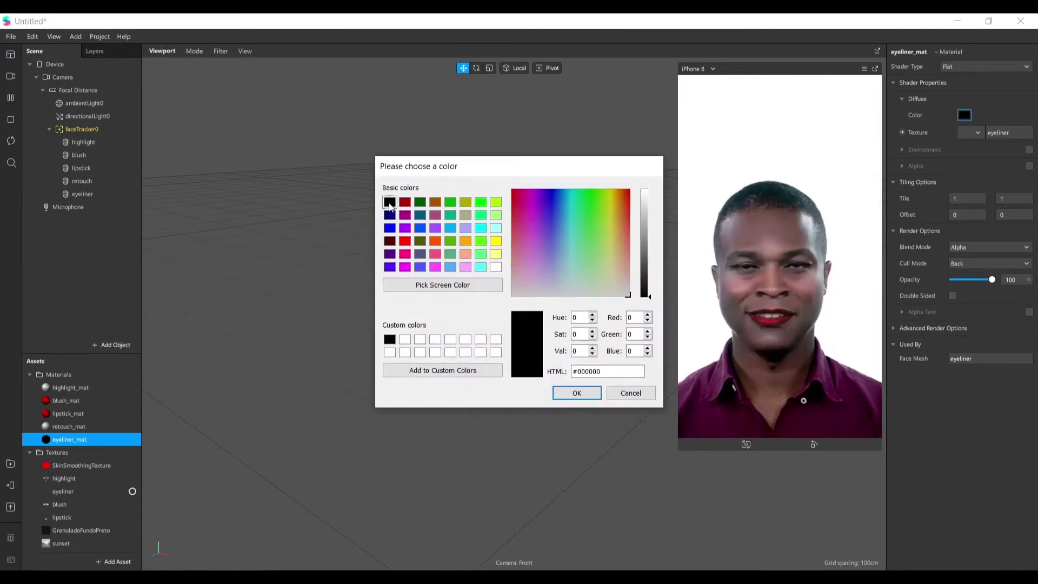
left_click(590, 398)
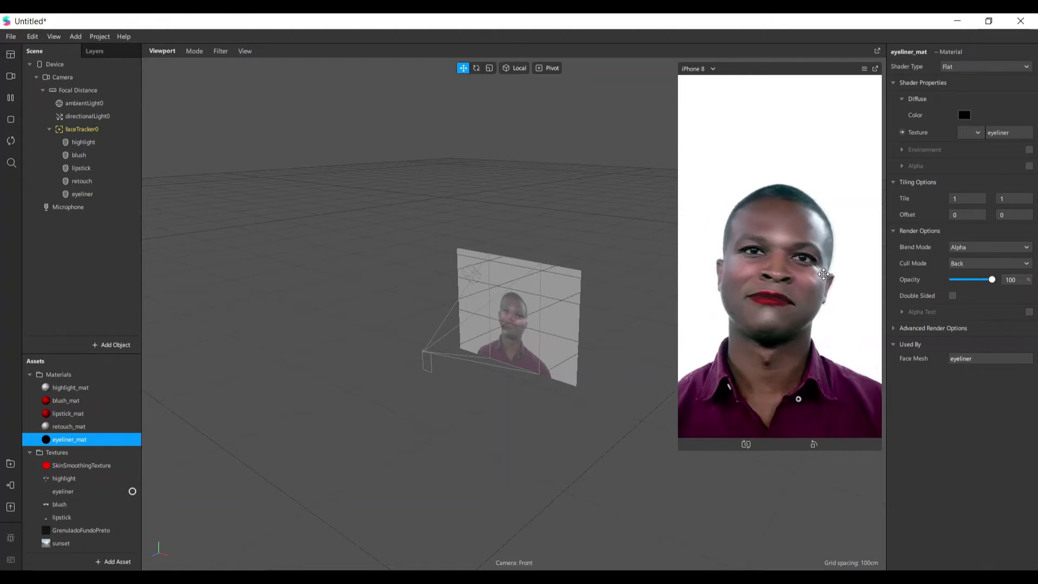
left_click(200, 429)
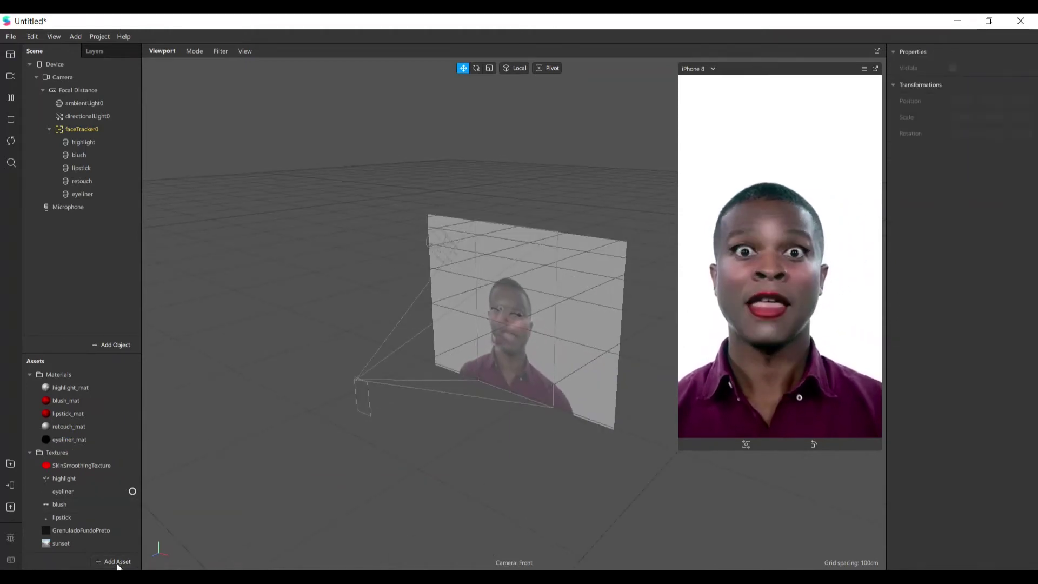
Step: Add the Eyelashes block from AR Library to the scene and lower Eyelashes Length to about 0.47
left_click(98, 564)
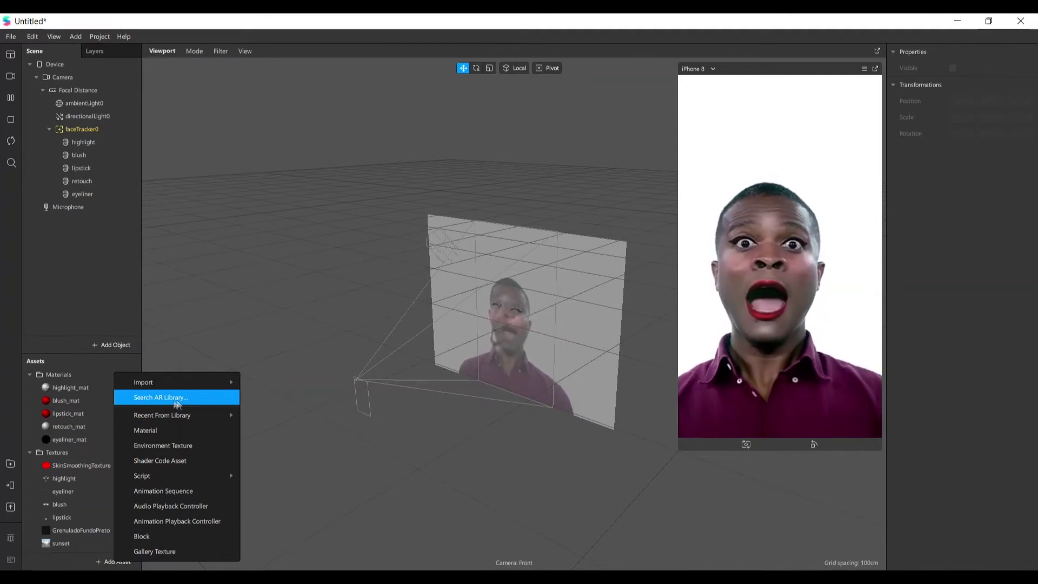
left_click(197, 400)
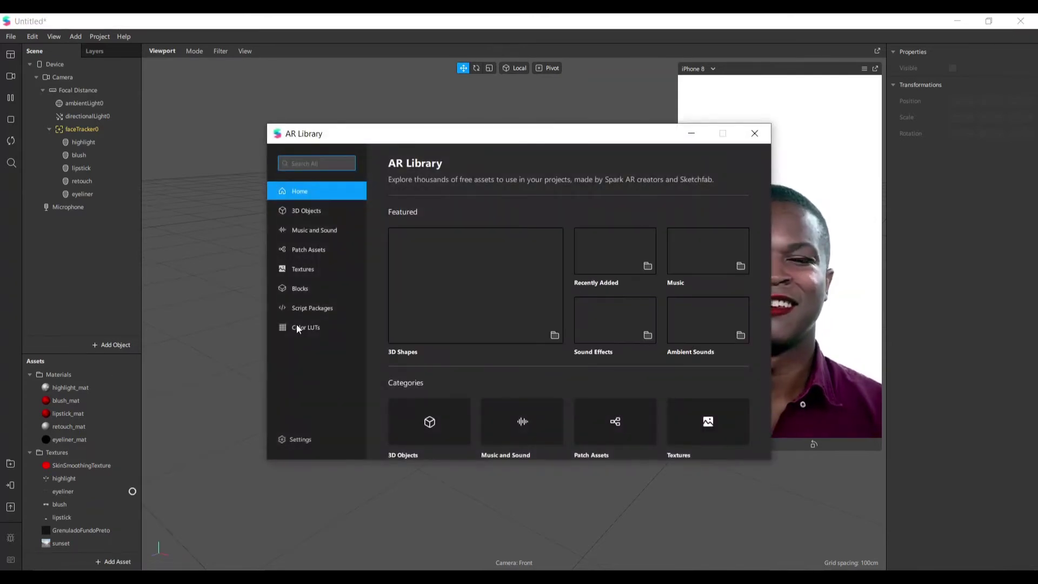
left_click(296, 291)
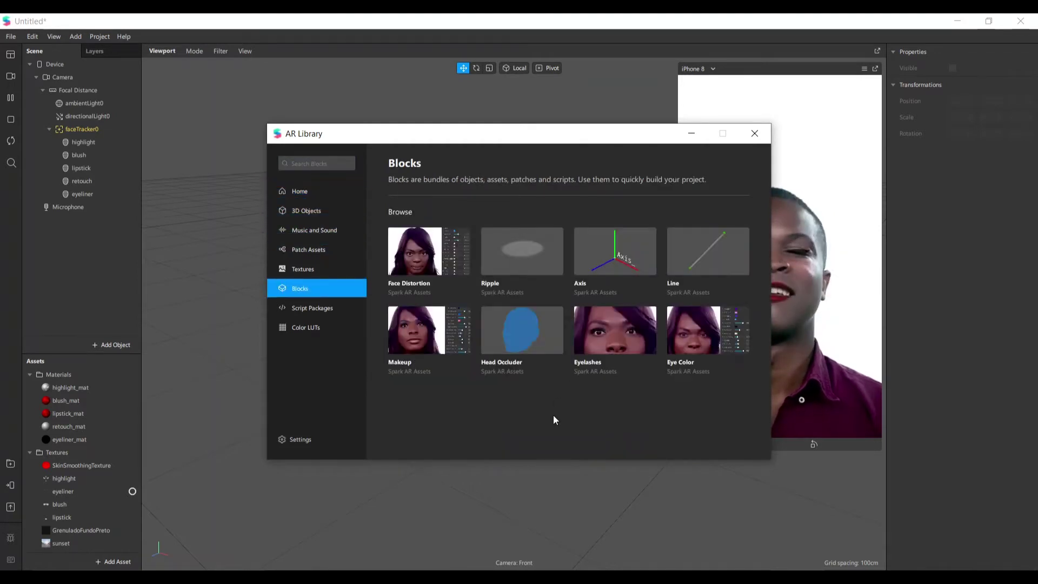
left_click(618, 349)
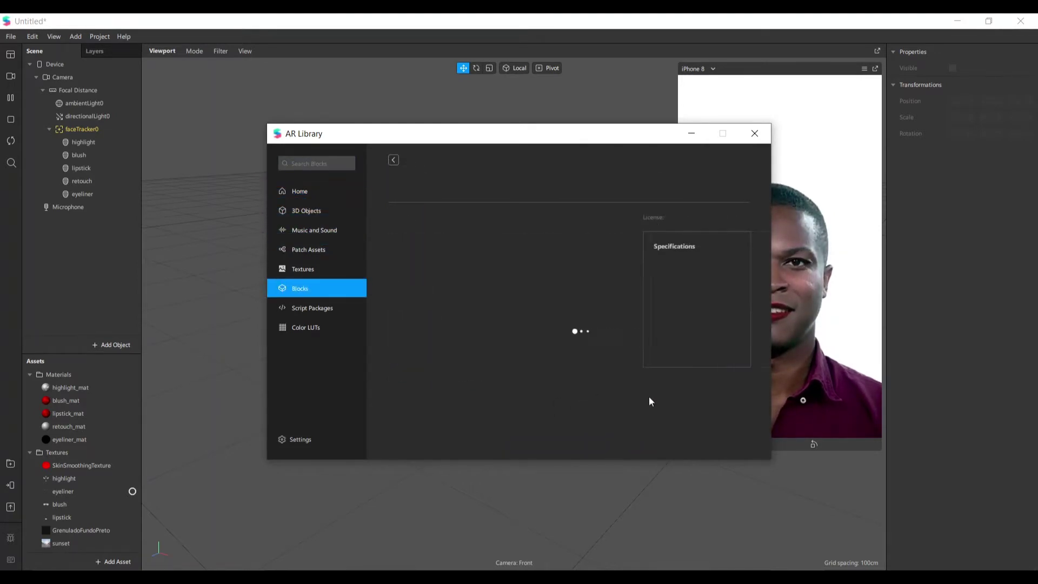
left_click(723, 185)
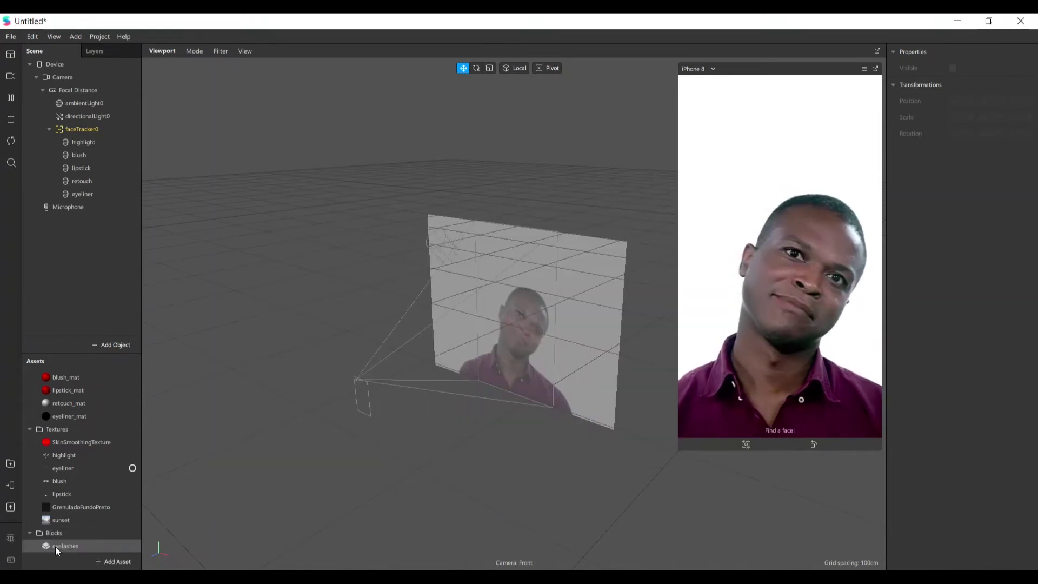
left_click_drag(55, 546, 103, 229)
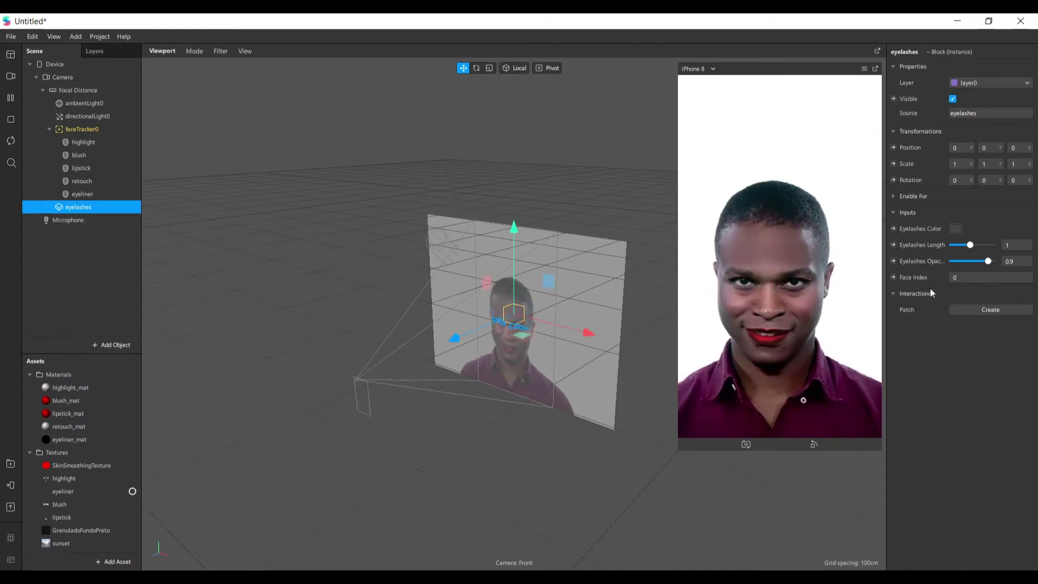
left_click(966, 246)
left_click_drag(966, 246, 959, 246)
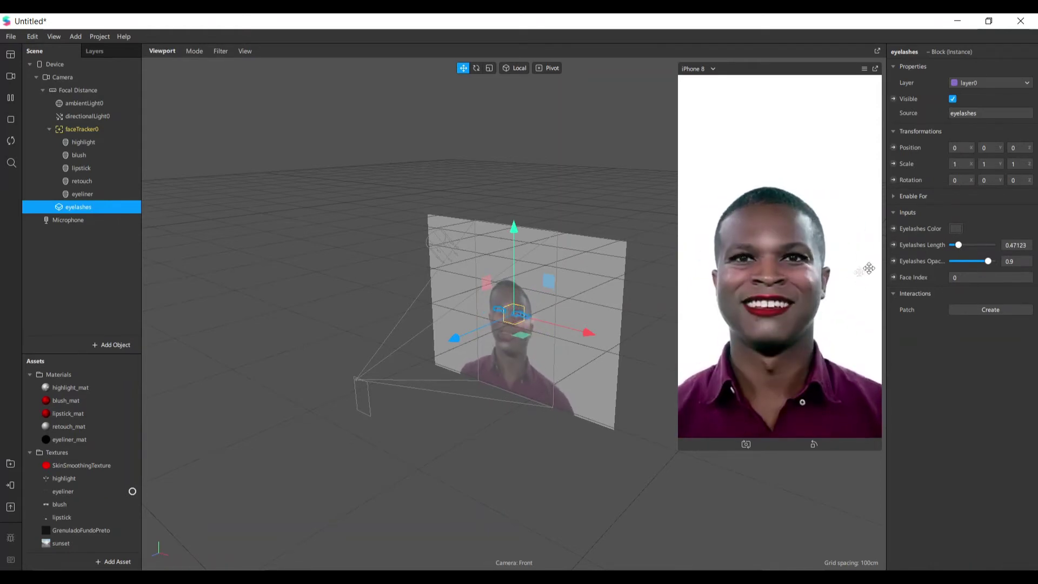
Step: Switch the simulator to a different face video showing the makeup applied
left_click(15, 74)
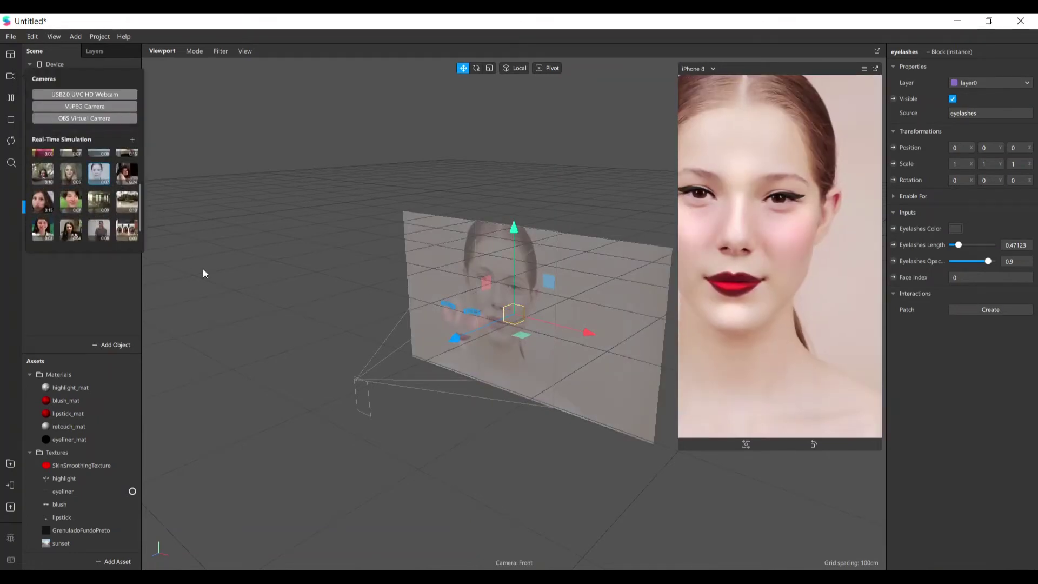
left_click(927, 340)
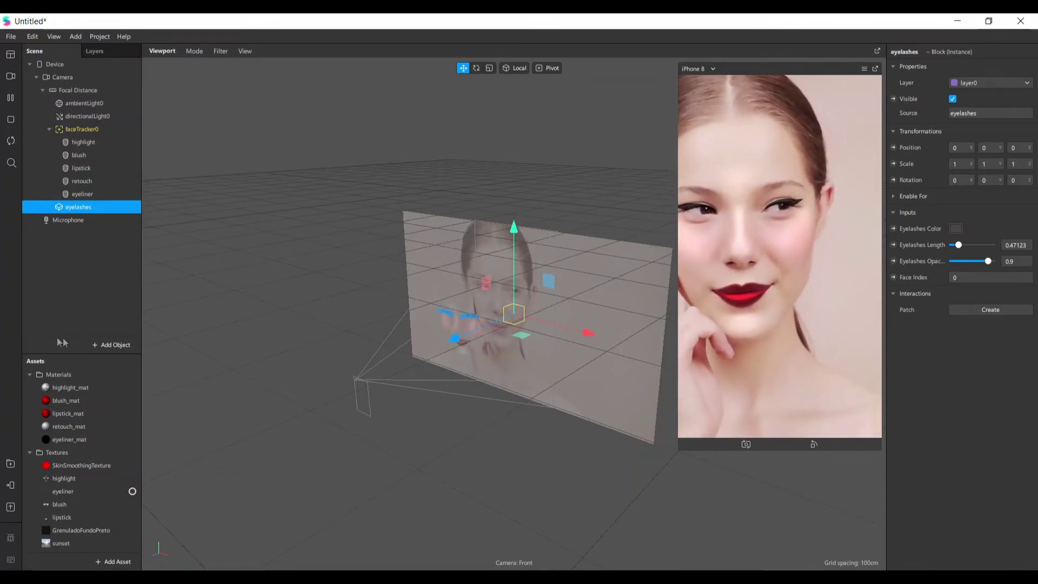
Step: Add a Rectangle object and rename it Lut
left_click(96, 348)
type("rect")
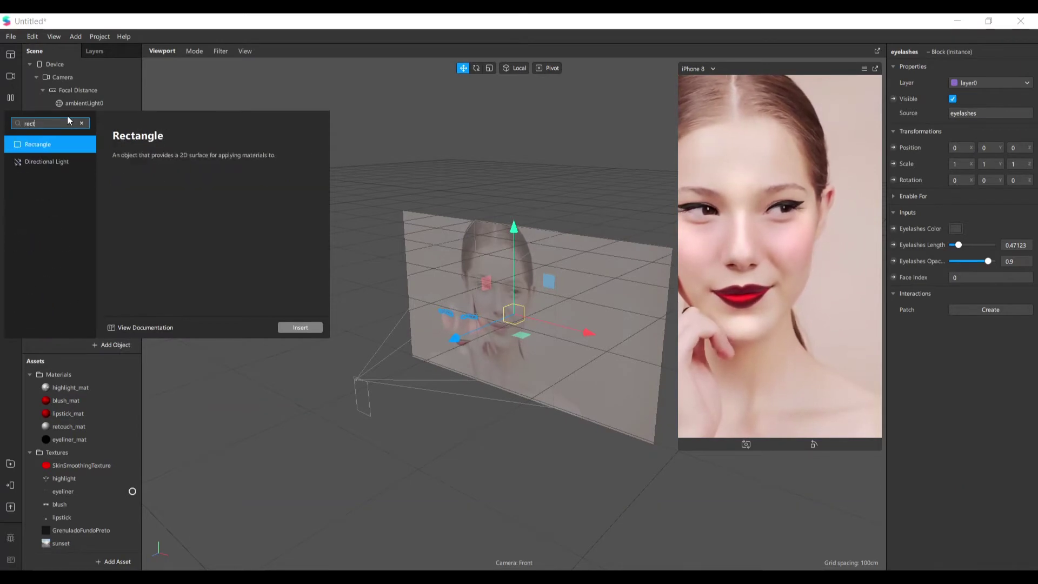
key("Return")
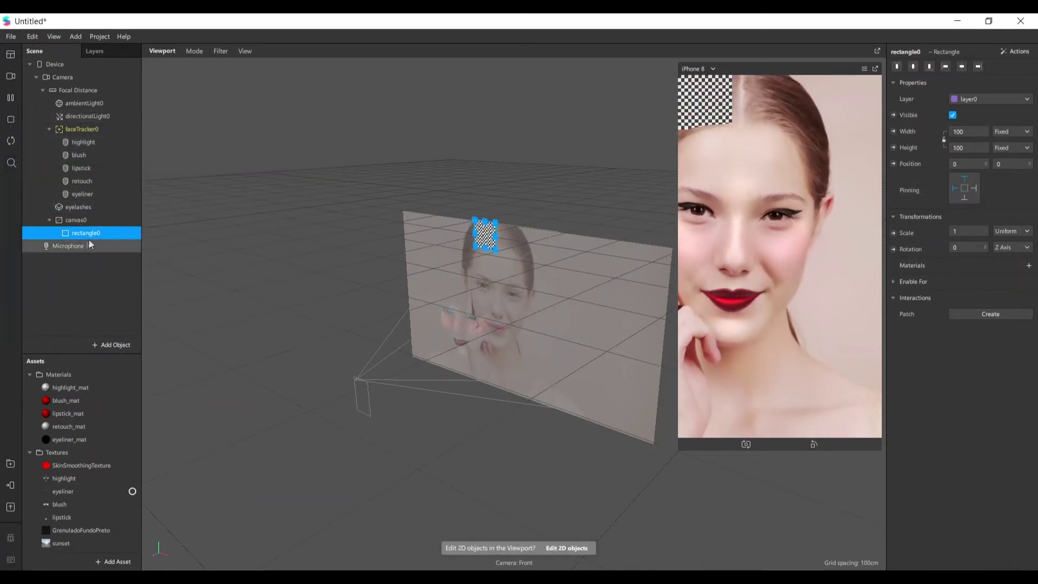
double_click(94, 233)
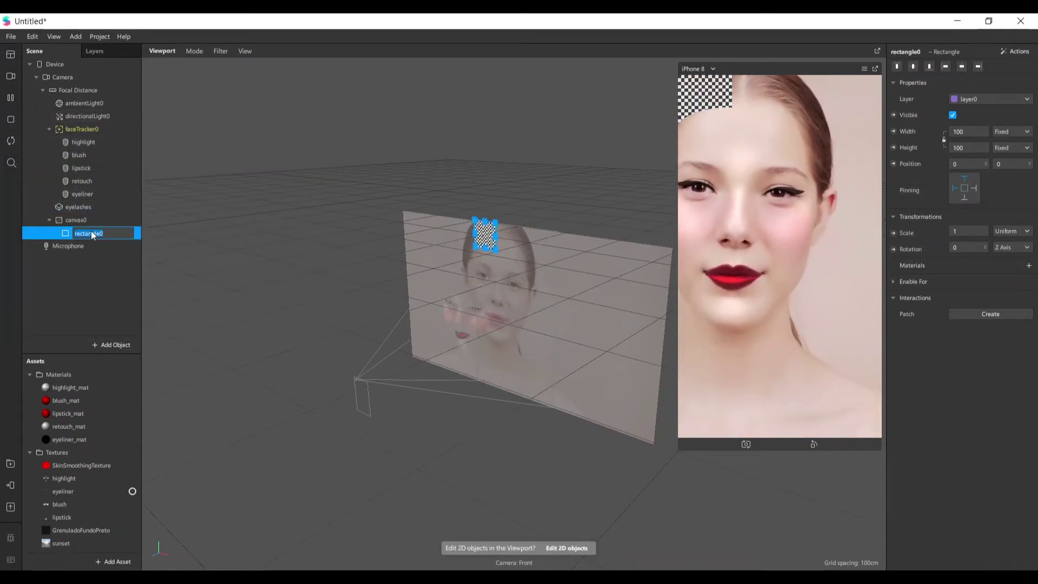
type("Lut")
key("Return")
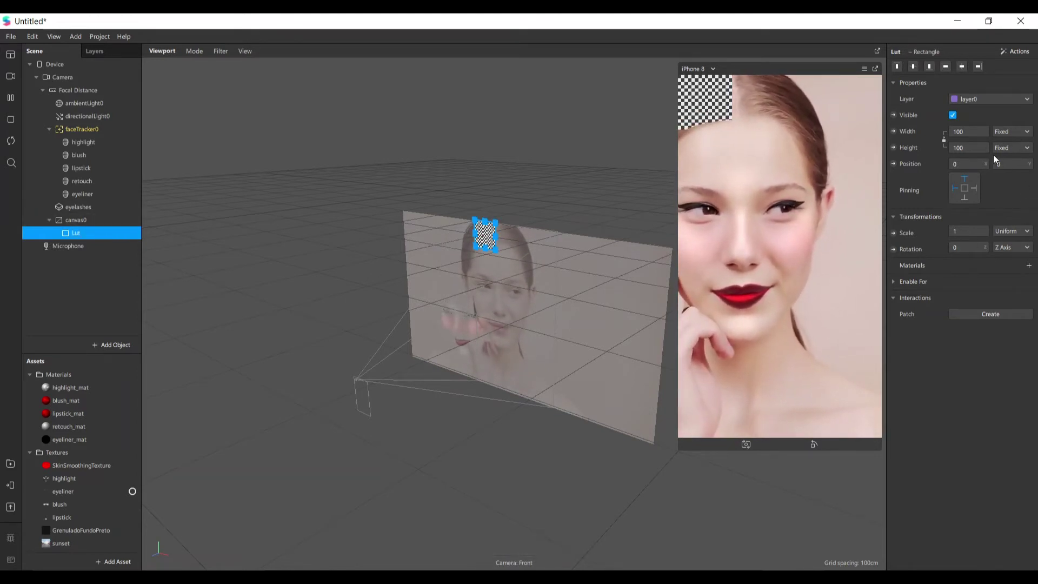
Step: Set the Lut rectangle's width and height units to Relative
left_click(1010, 131)
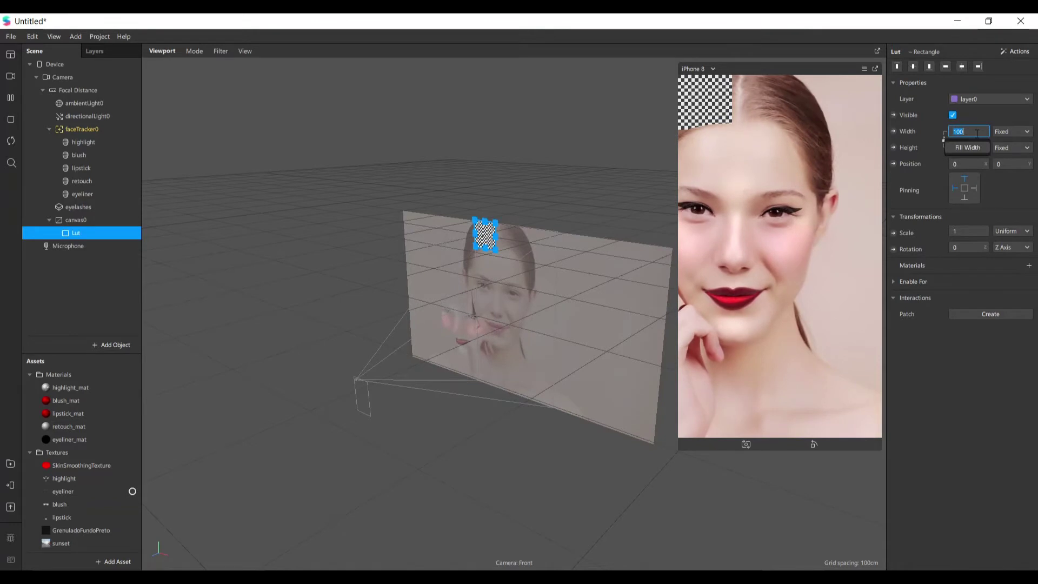
left_click(975, 142)
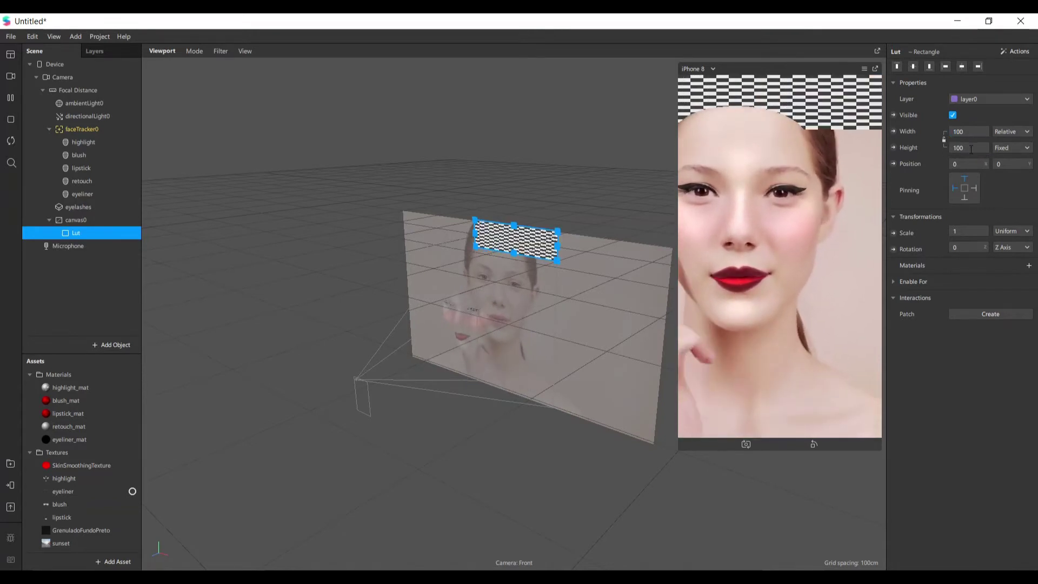
left_click(1011, 148)
left_click(974, 155)
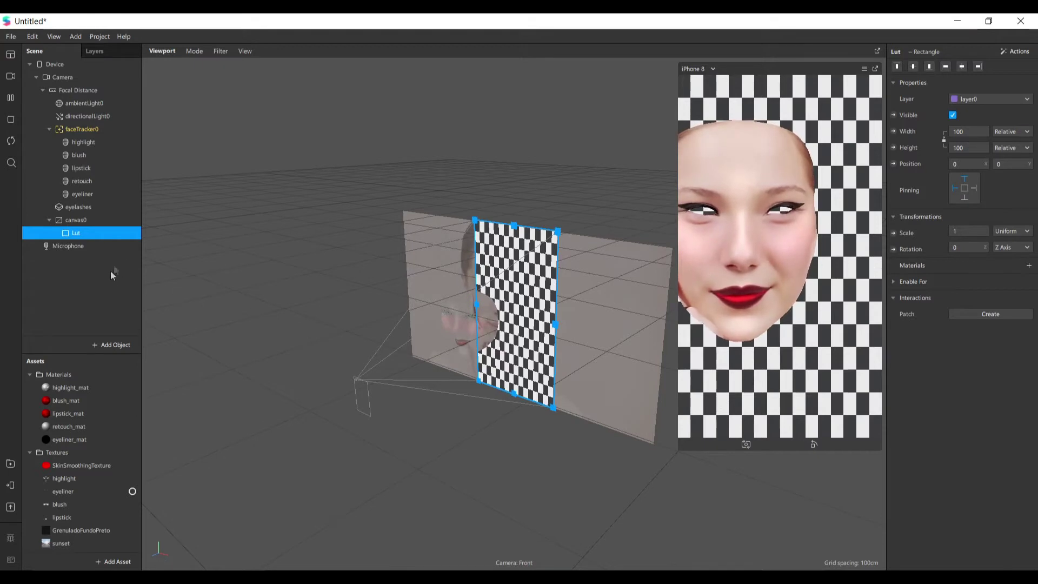
Step: Give Lut a new material named LUT_mat with the Flat shader
left_click(1030, 268)
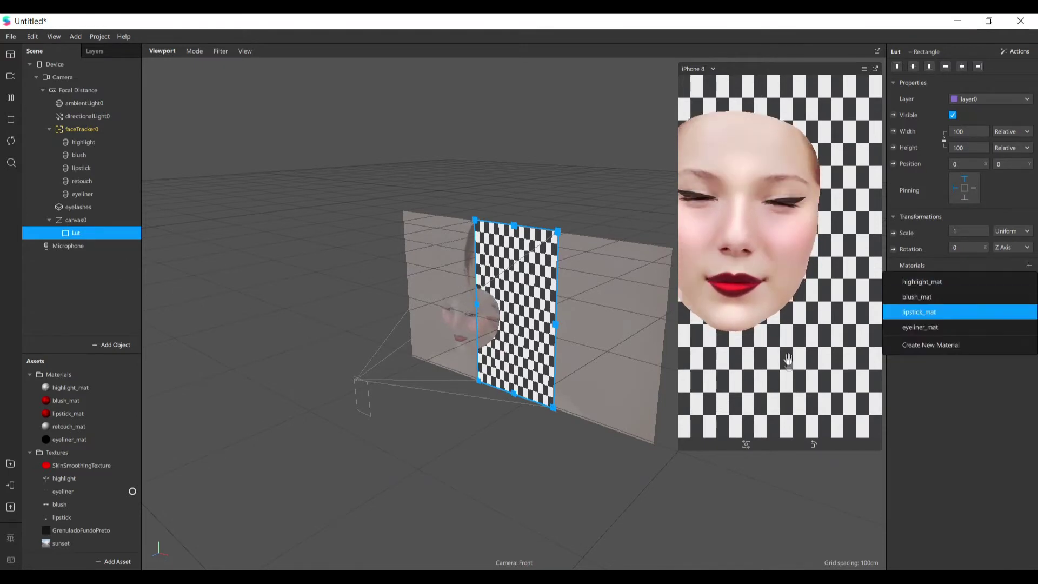
left_click(931, 347)
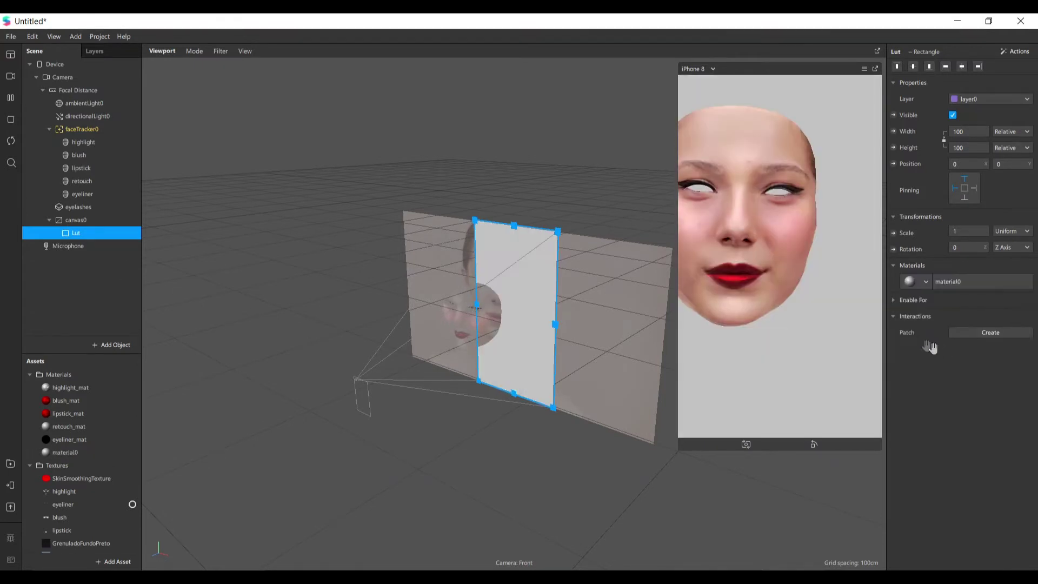
double_click(91, 453)
type("LUT")
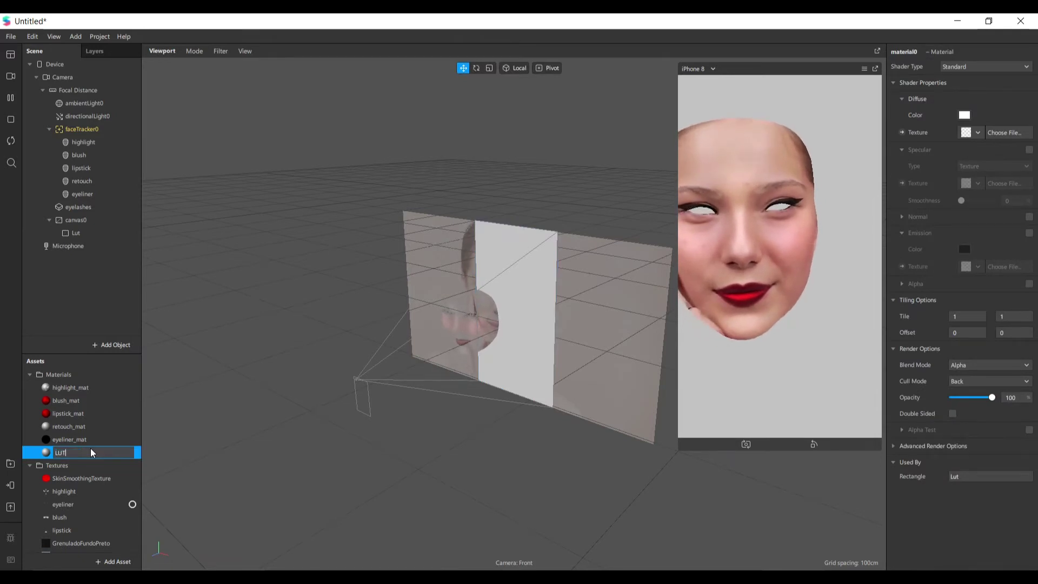
type("_mat")
key("Return")
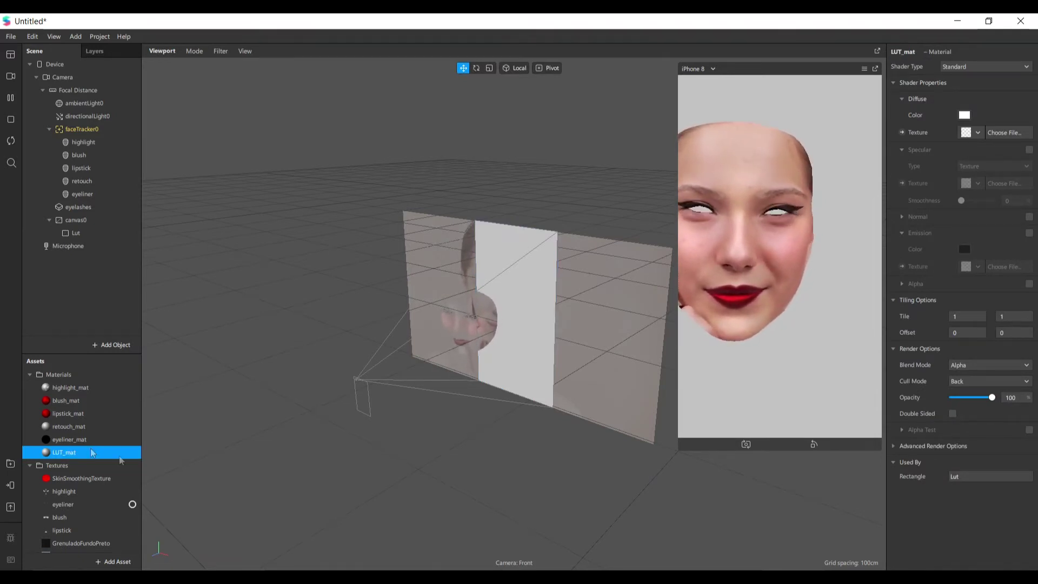
left_click(967, 67)
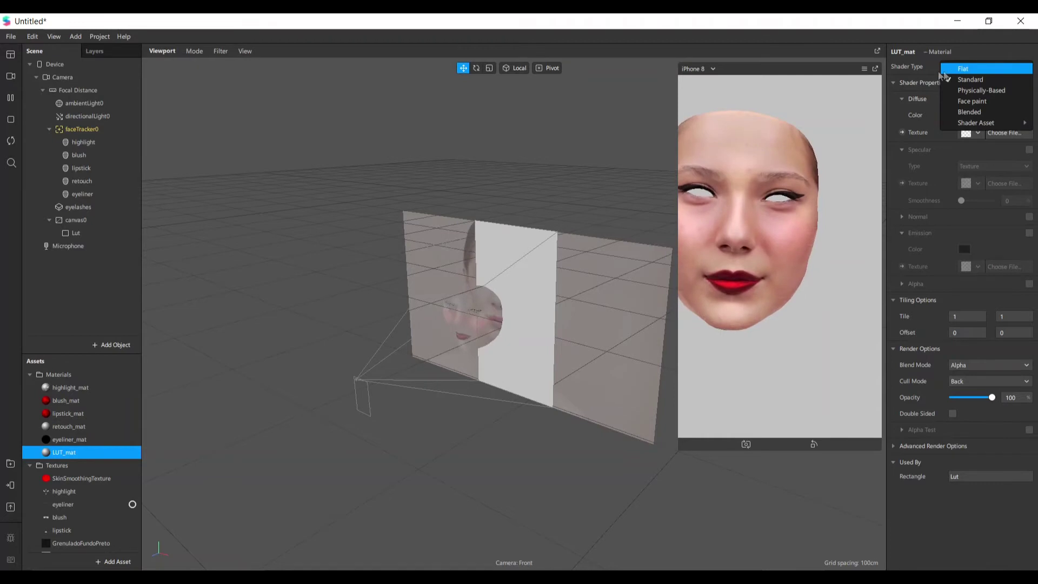
left_click(978, 70)
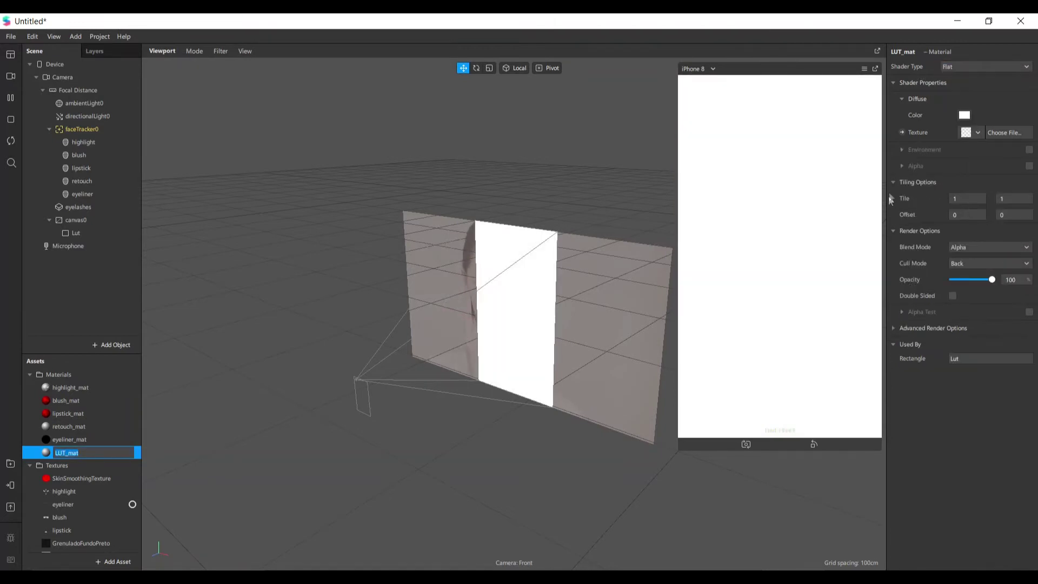
Step: Expose LUT_mat's diffuse texture as a patch in the Patch Editor
left_click_drag(679, 450, 709, 396)
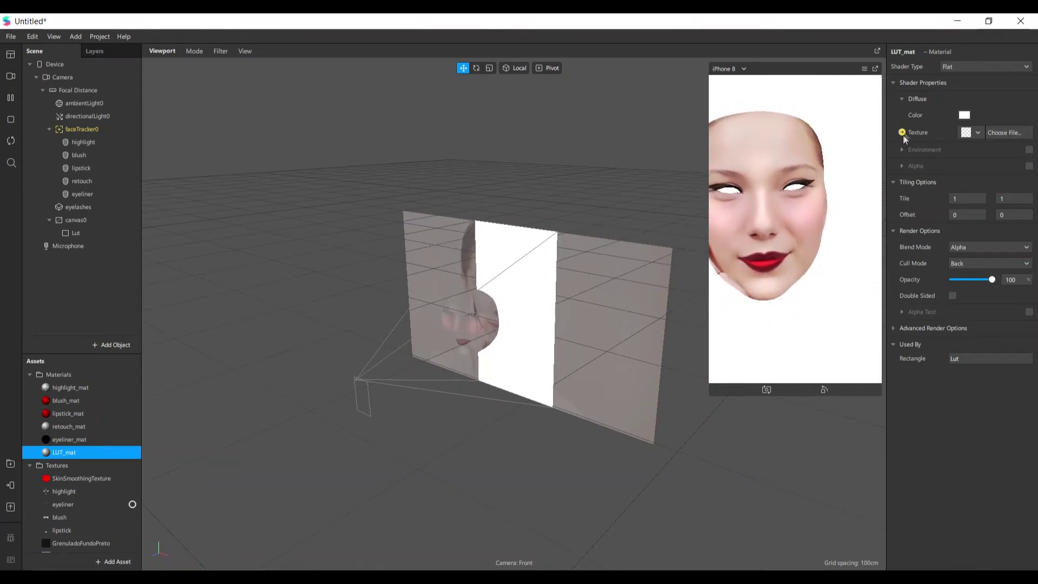
left_click(903, 132)
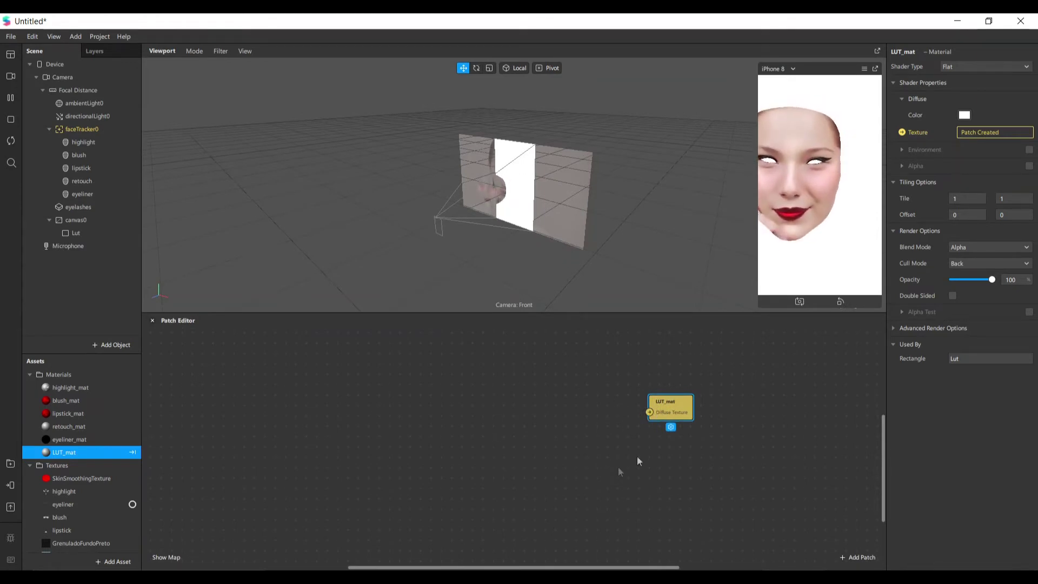
left_click_drag(673, 414, 684, 390)
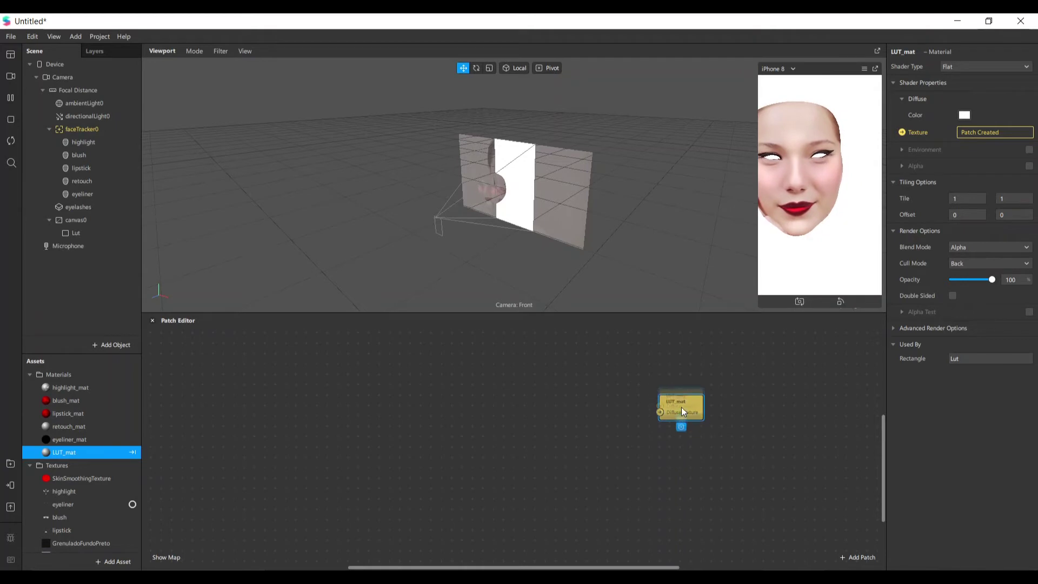
left_click(498, 441)
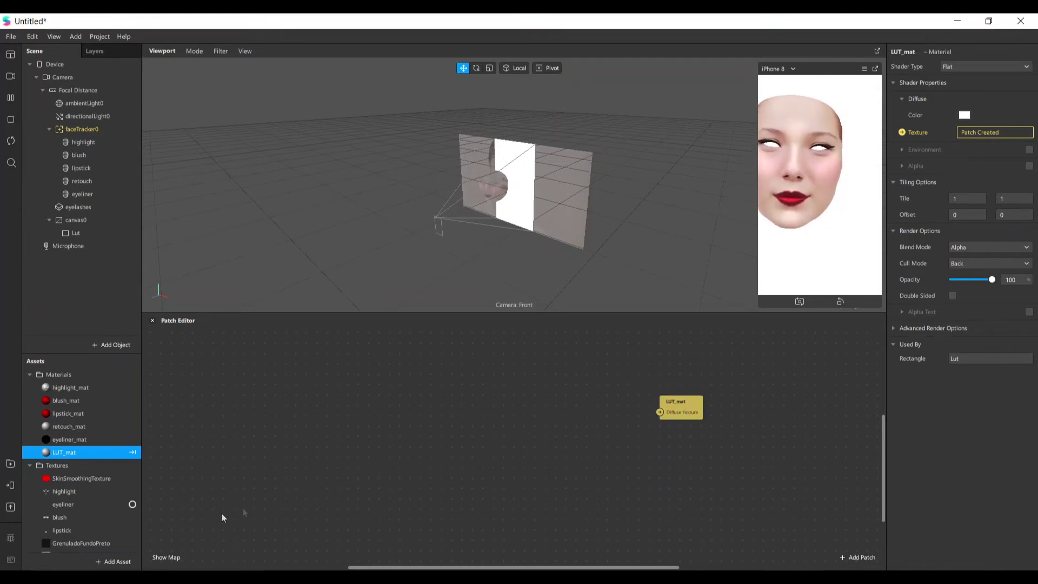
left_click(102, 563)
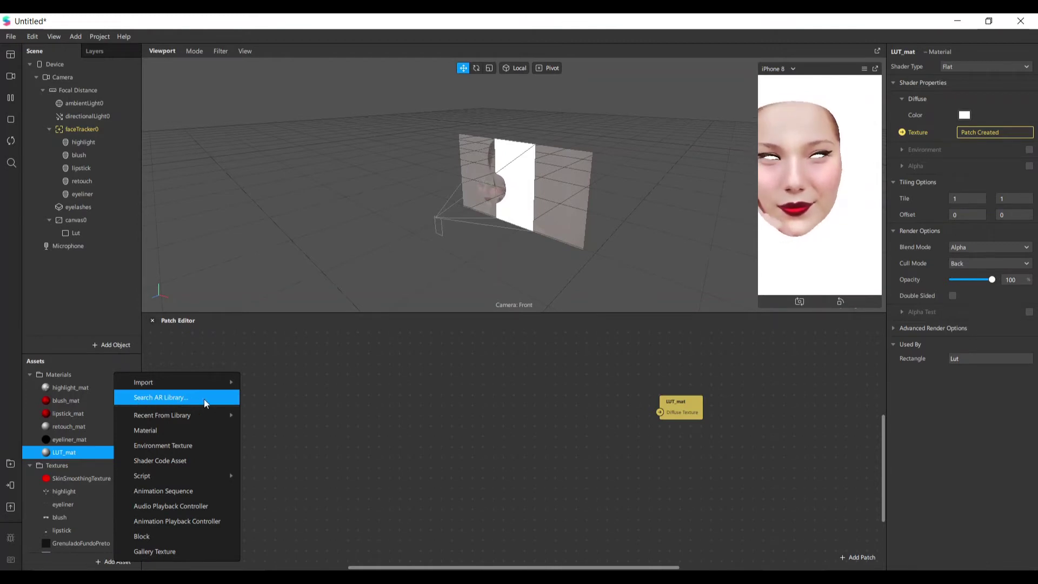
Step: Import the free Mango LUT from the AR Library's 33 Color LUTs into project assets
left_click(173, 399)
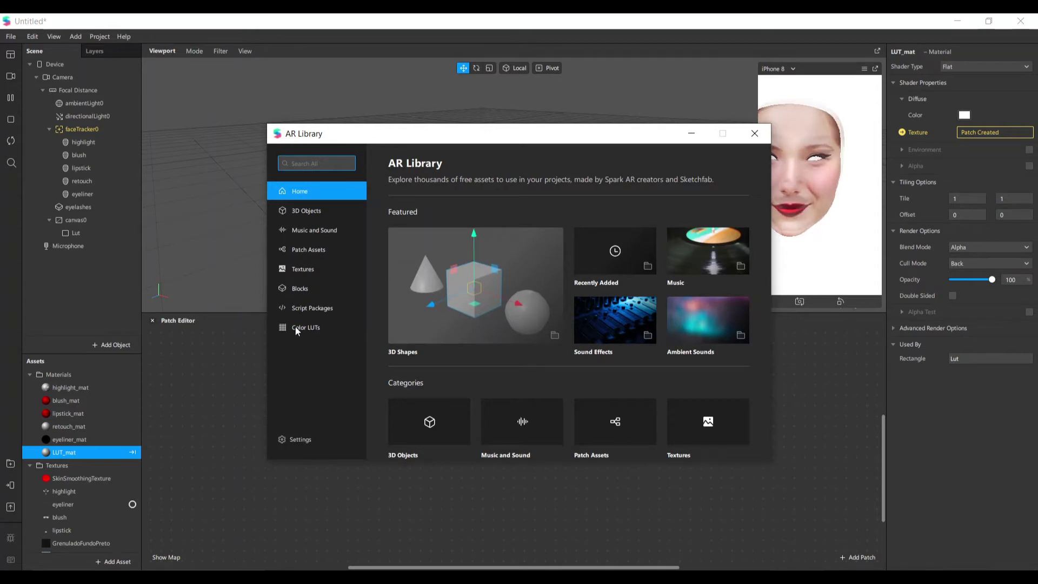
left_click(311, 326)
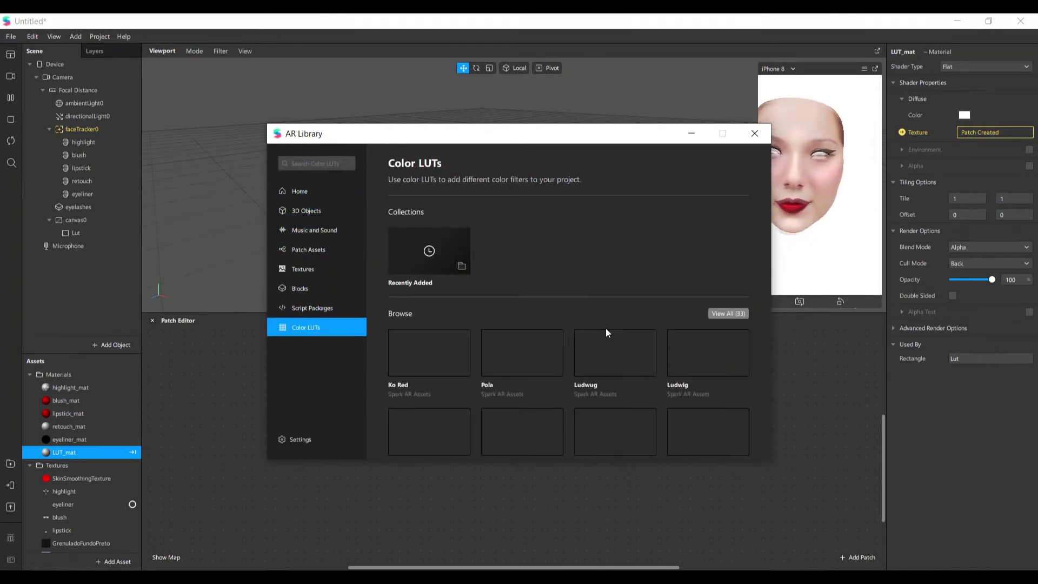
scroll(605, 328, "down", 3)
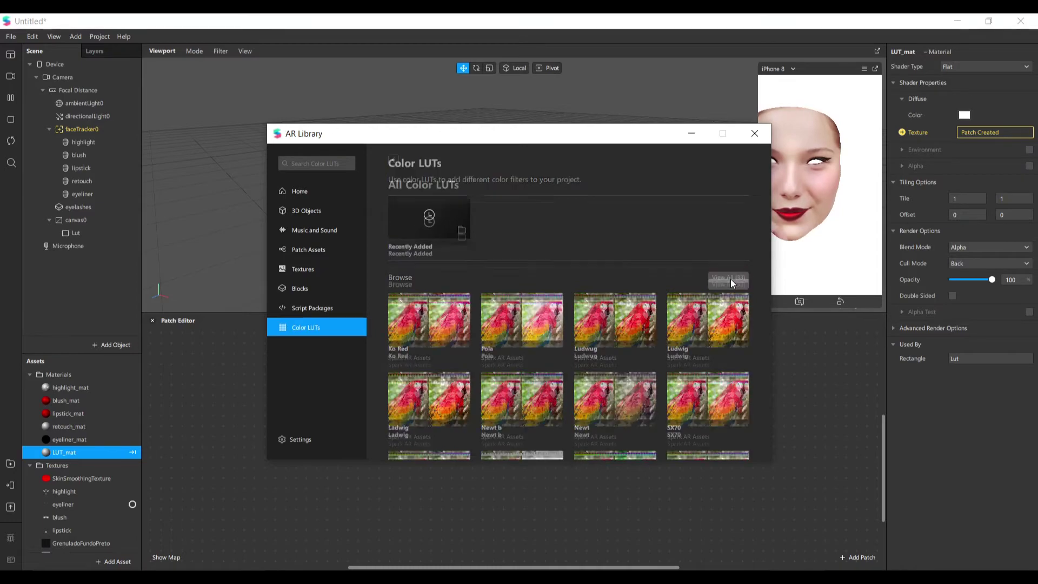
left_click(729, 277)
scroll(656, 390, "down", 2)
scroll(656, 390, "down", 5)
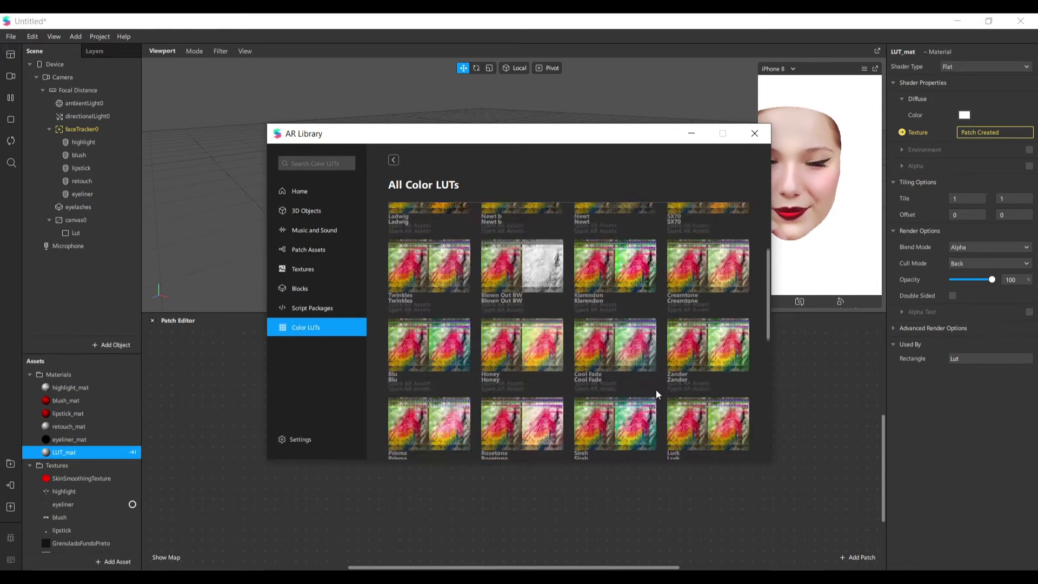
scroll(622, 411, "down", 2)
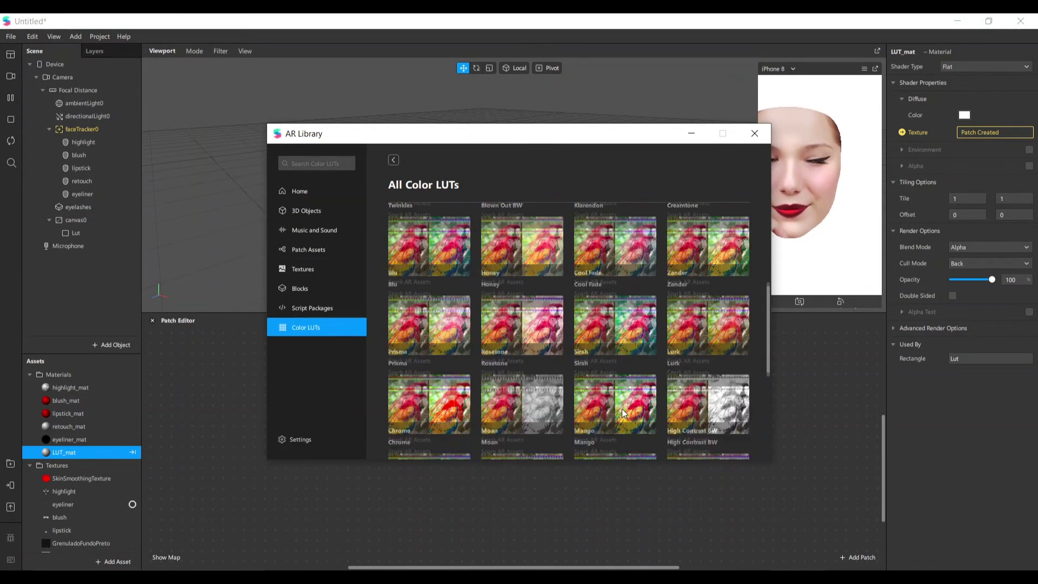
scroll(622, 409, "down", 2)
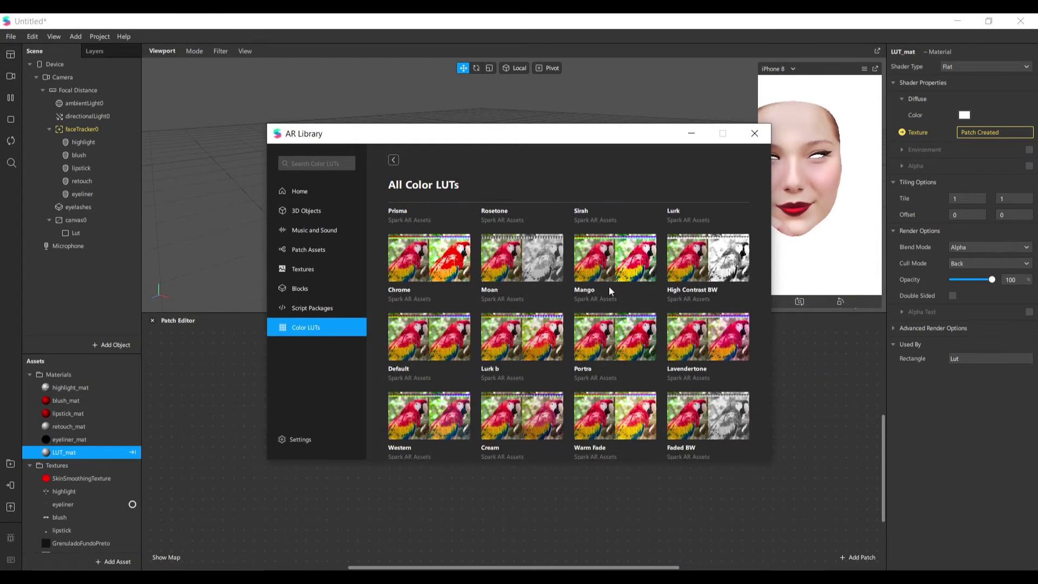
left_click(607, 269)
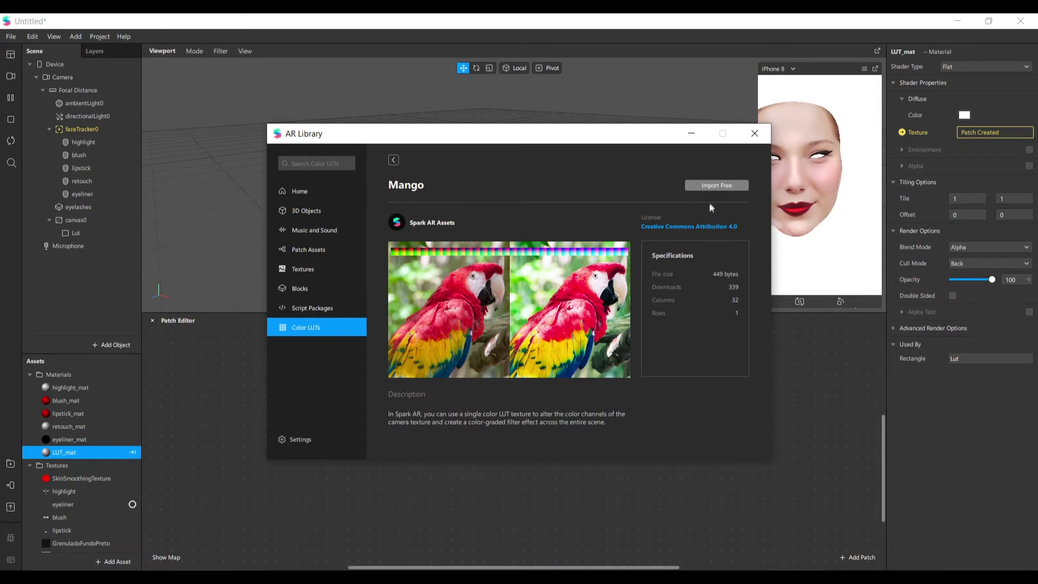
left_click(713, 186)
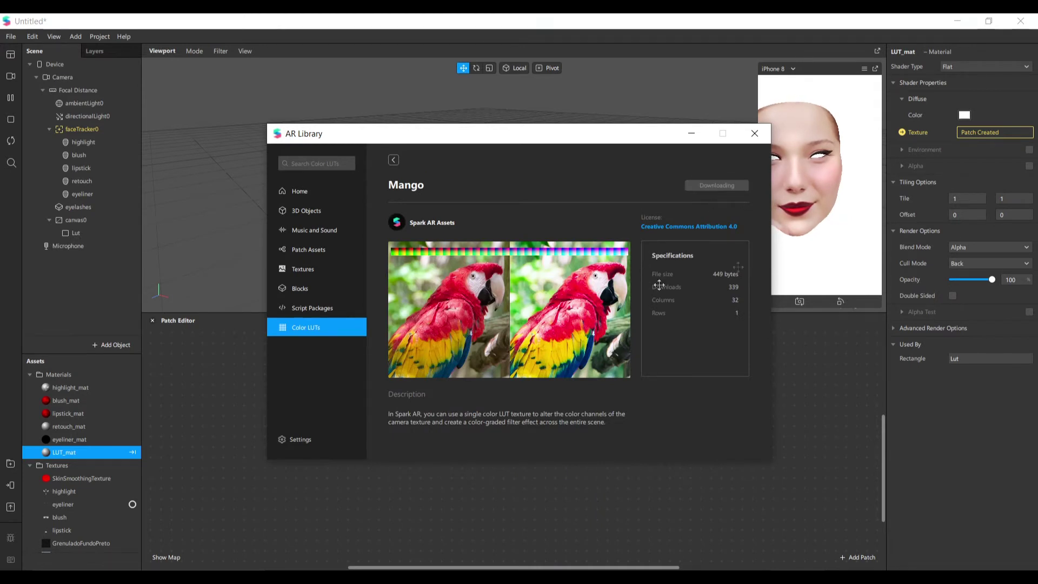
left_click(755, 133)
scroll(122, 478, "down", 2)
scroll(108, 479, "down", 1)
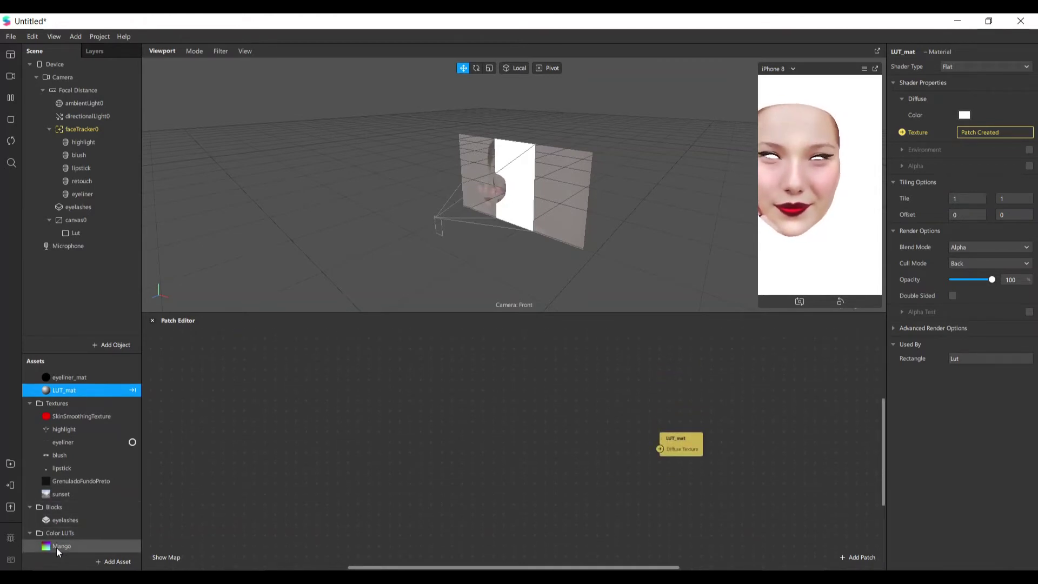
Step: Arrange the Mango and colorLUTShader patches, wiring the shader's return into LUT_mat's Diffuse Texture
left_click(83, 546)
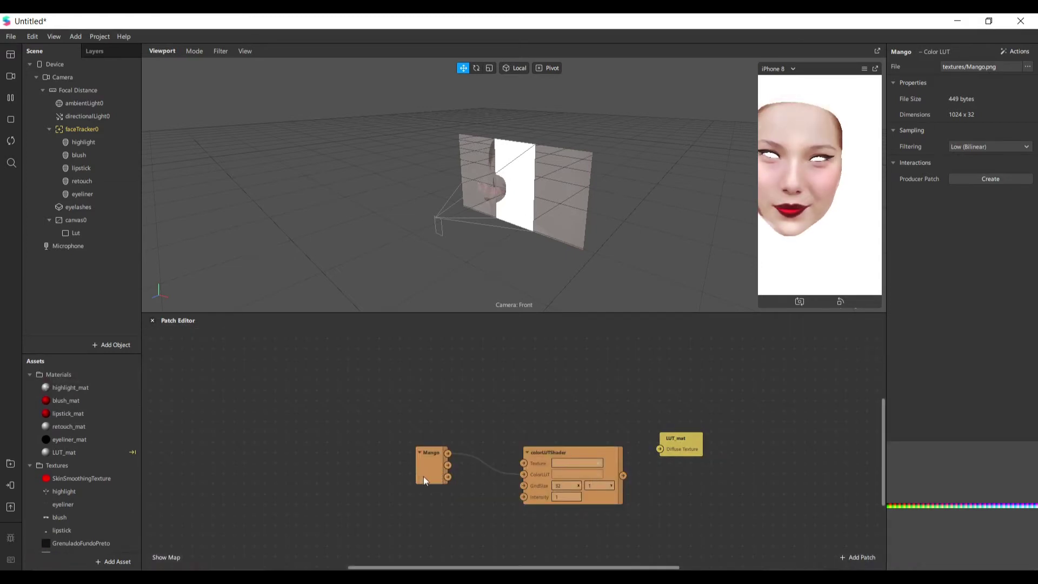
left_click_drag(428, 443, 362, 439)
left_click_drag(547, 448, 503, 418)
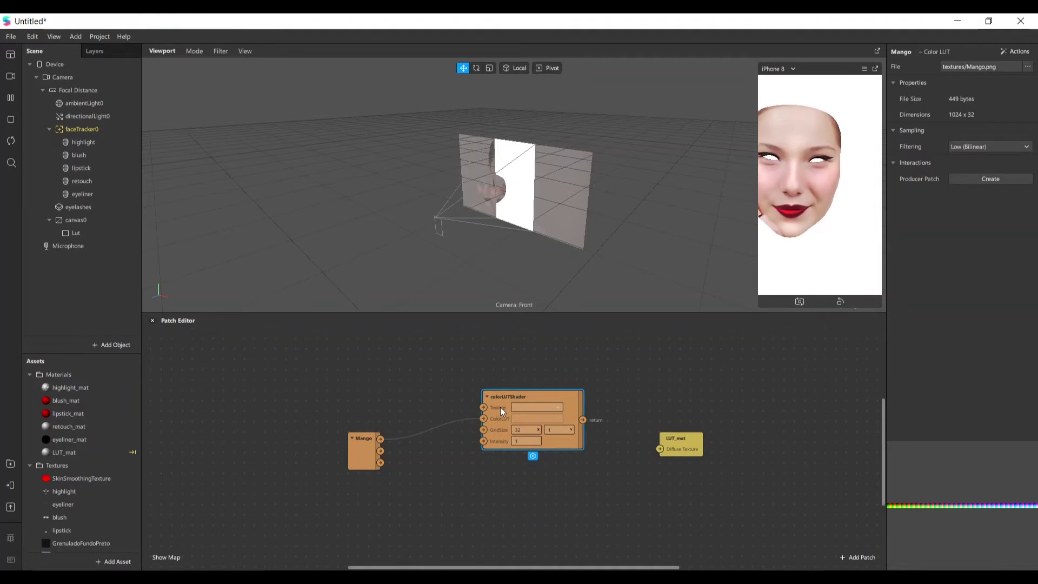
scroll(529, 440, "up", 4)
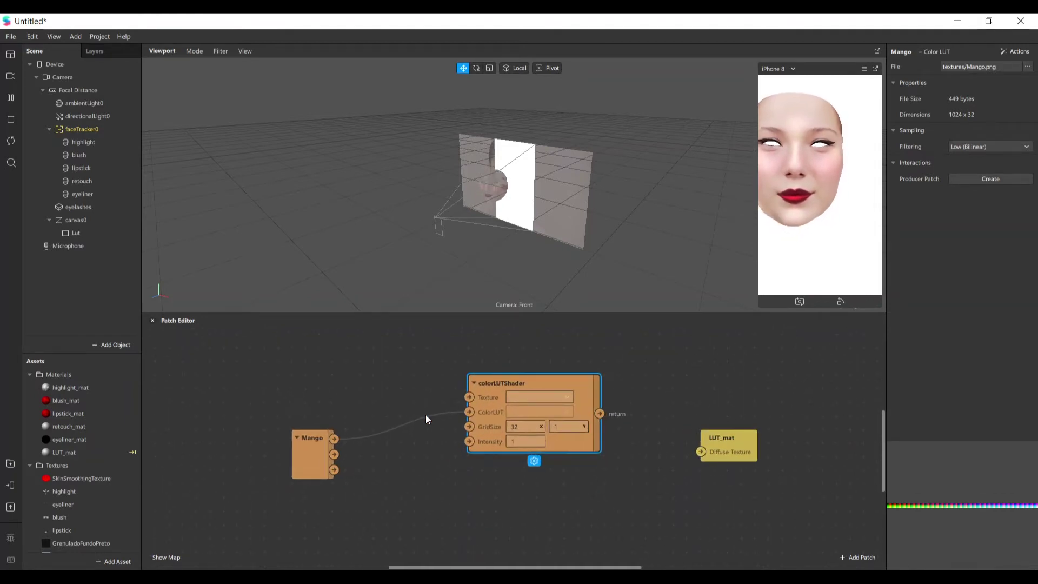
left_click(303, 460)
left_click_drag(303, 461, 330, 460)
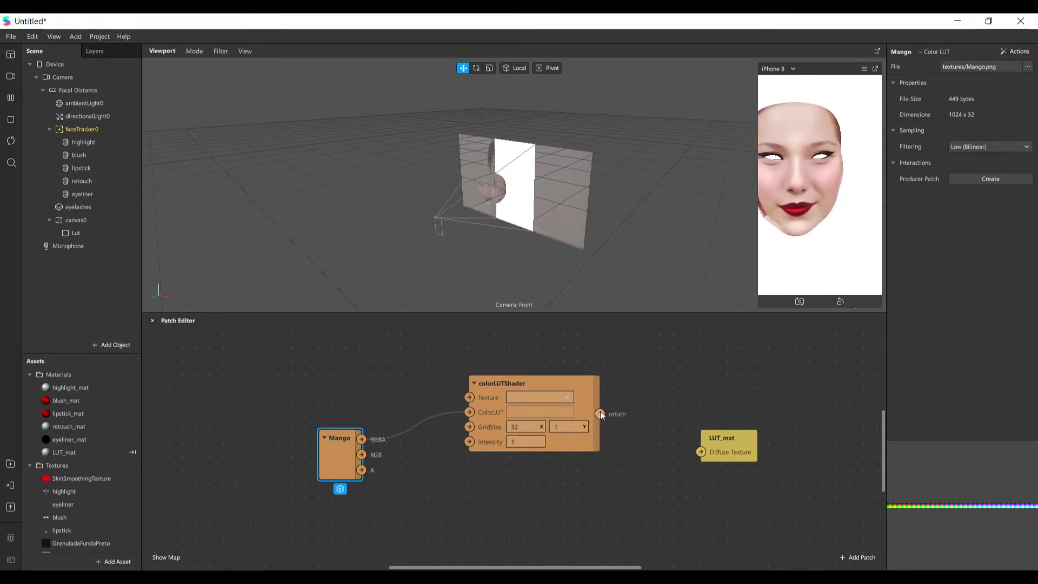
left_click_drag(605, 411, 699, 406)
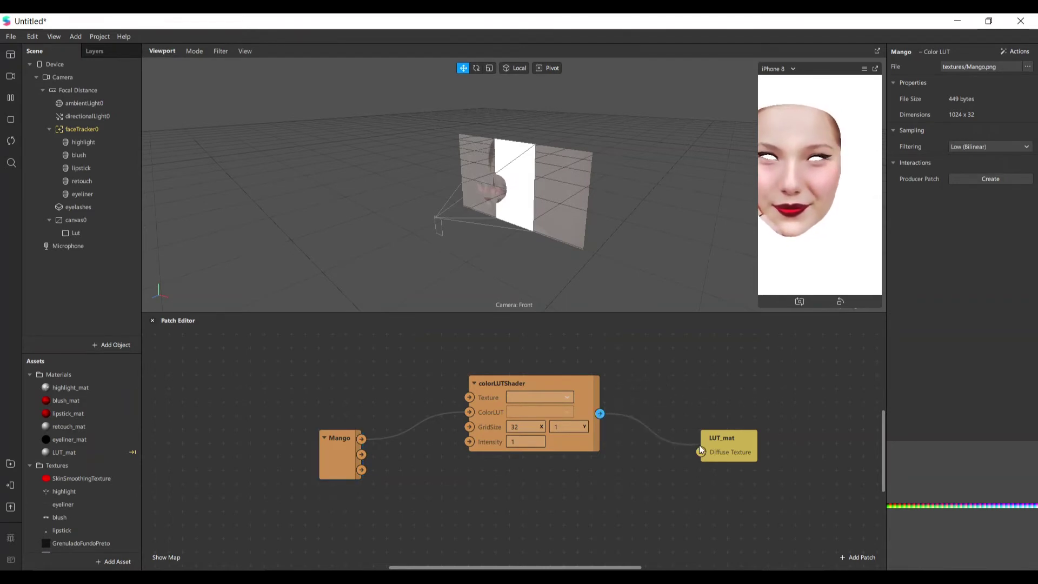
left_click_drag(697, 452, 722, 415)
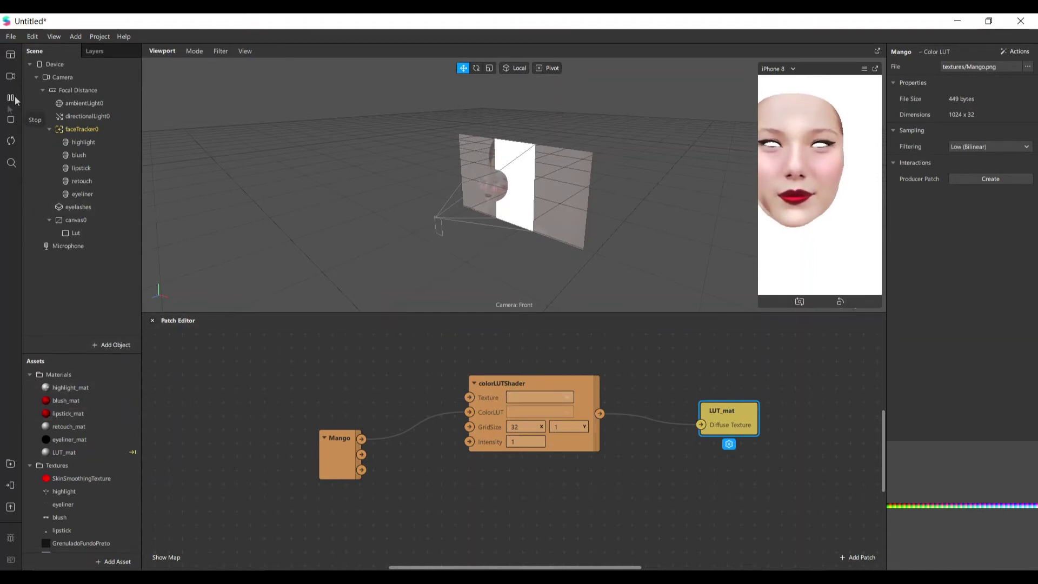
Step: Connect a cameraTexture0 patch to colorLUTShader's Texture input and enlarge the viewport
left_click(62, 78)
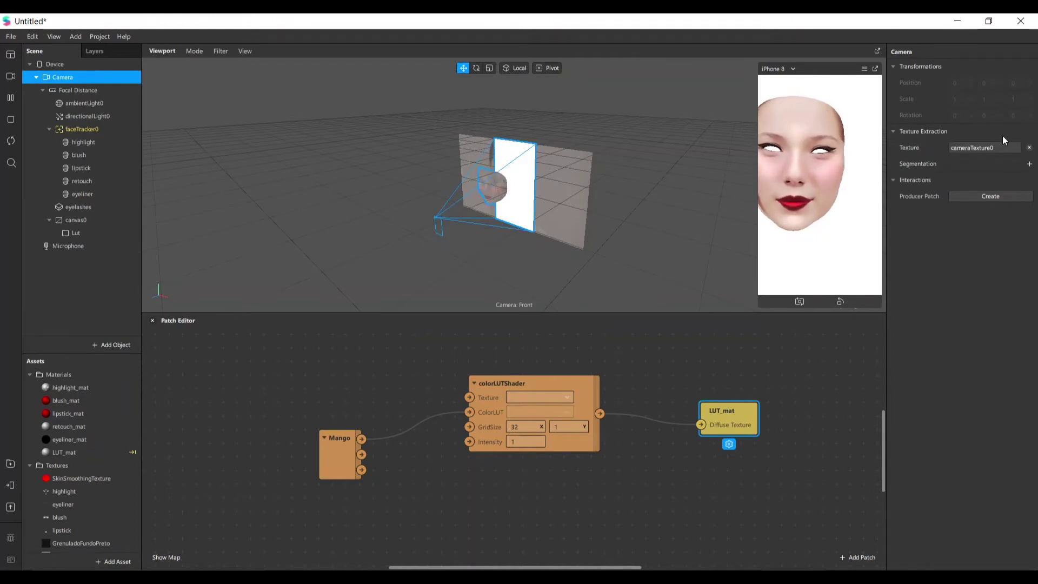
scroll(79, 484, "down", 3)
left_click_drag(56, 479, 138, 465)
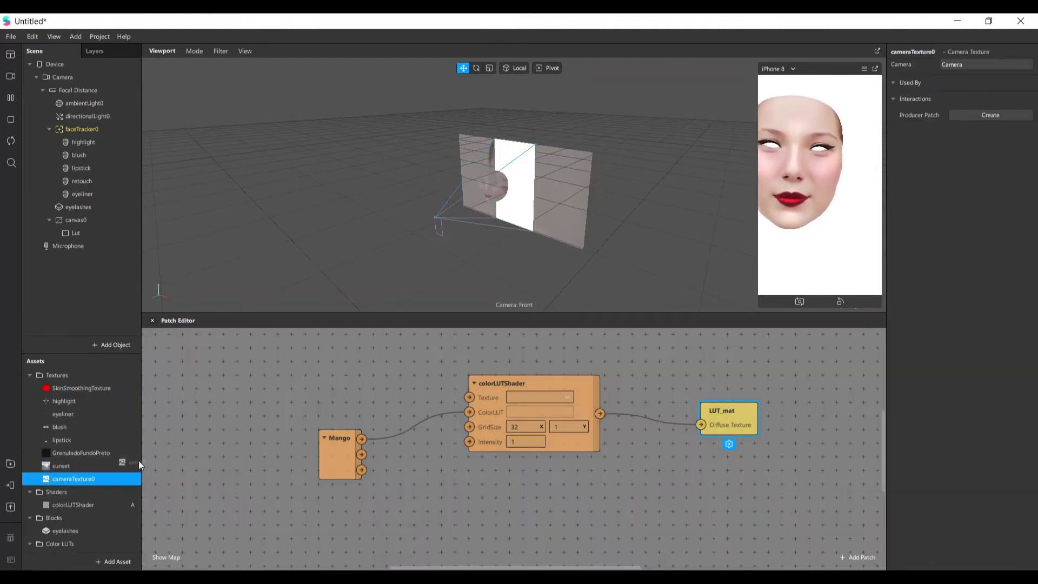
left_click_drag(267, 373, 335, 368)
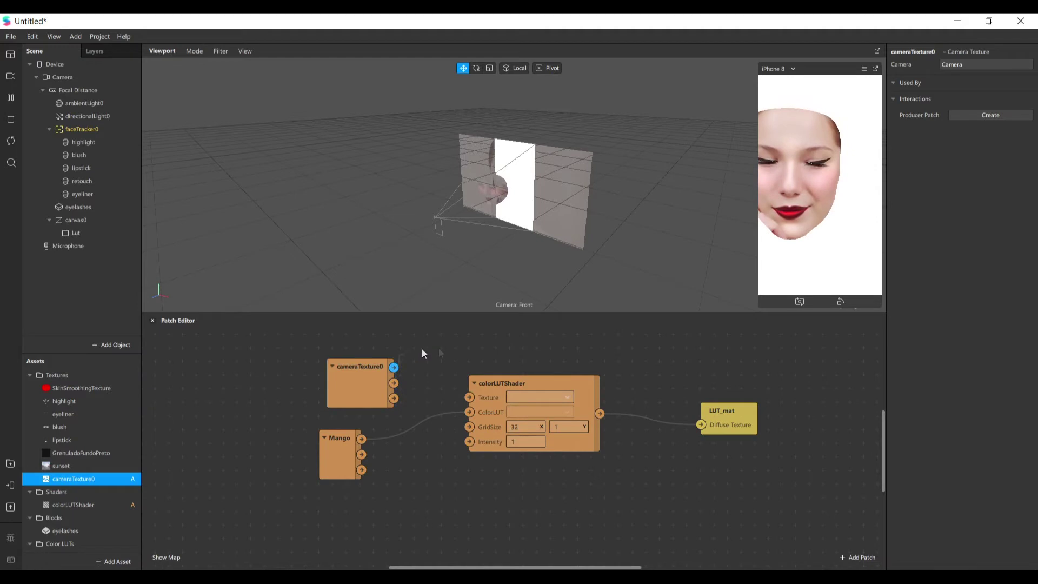
left_click_drag(473, 394, 470, 397)
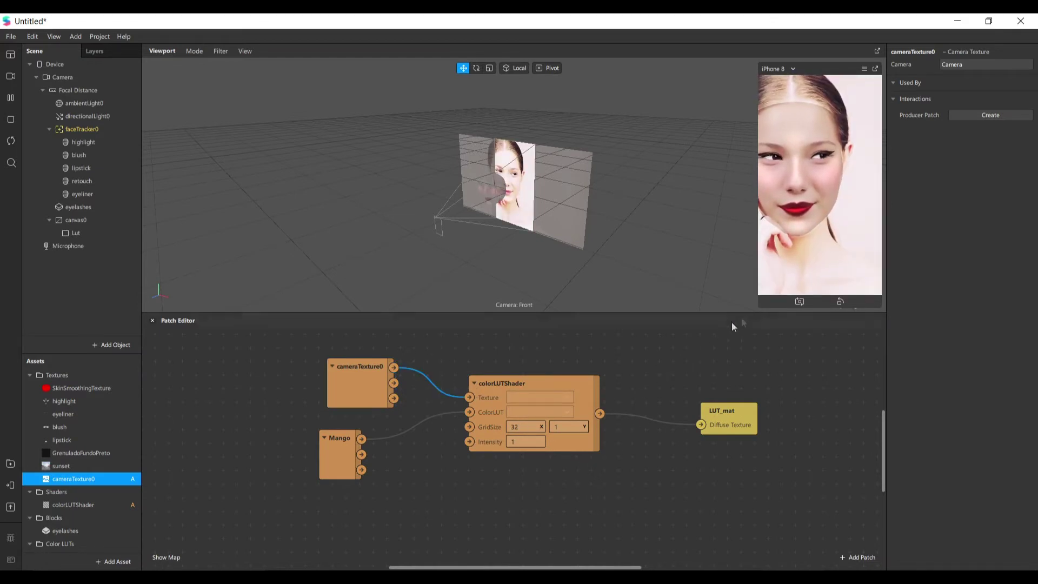
left_click_drag(760, 319, 690, 427)
left_click_drag(734, 349, 693, 401)
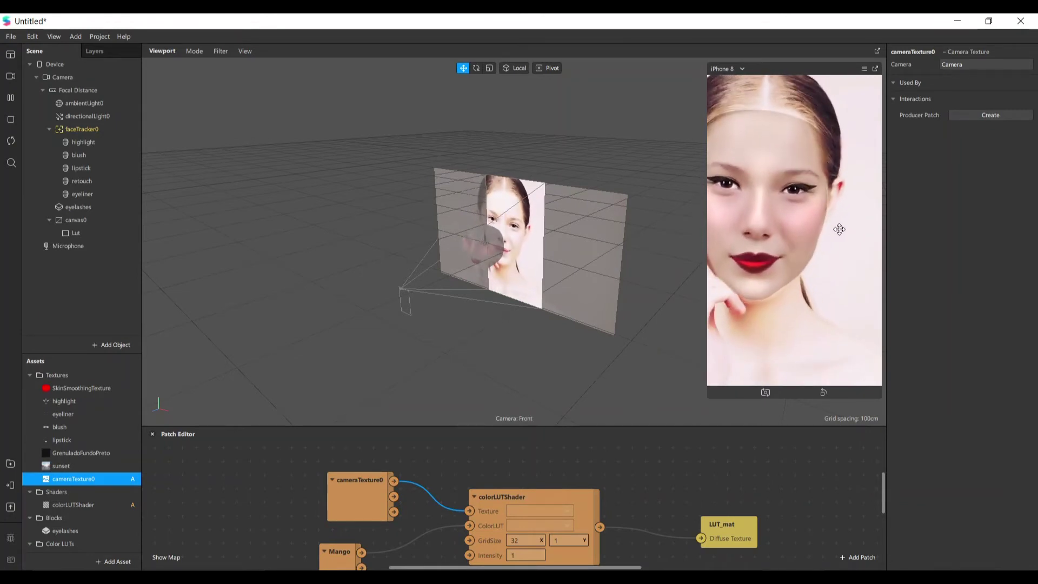
Step: Orbit the 3D view and preview the filter on the green-shirt woman video
scroll(457, 296, "down", 2)
left_click_drag(462, 297, 478, 208)
left_click_drag(457, 316, 453, 291)
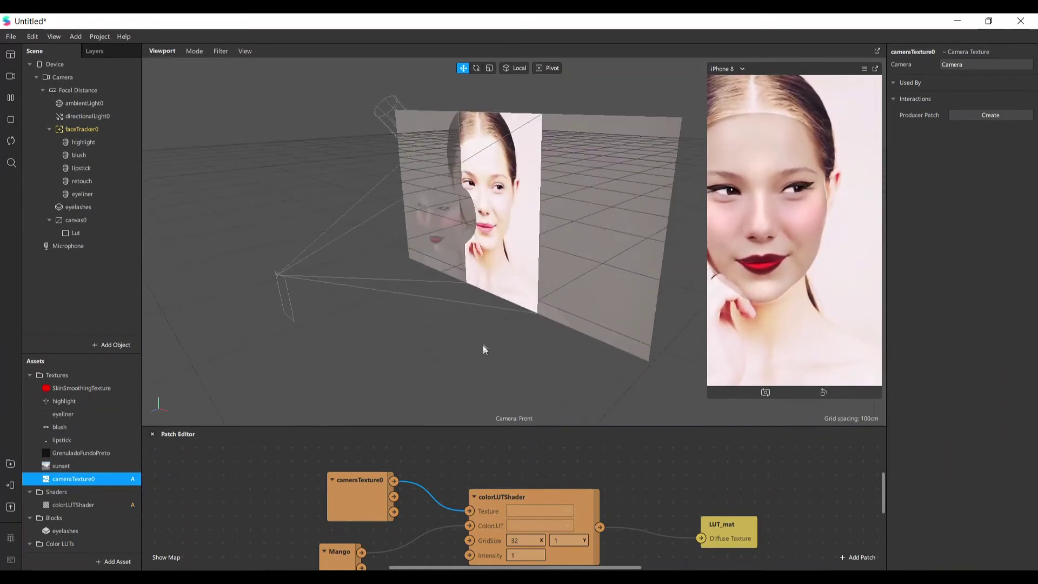
left_click_drag(483, 345, 396, 319)
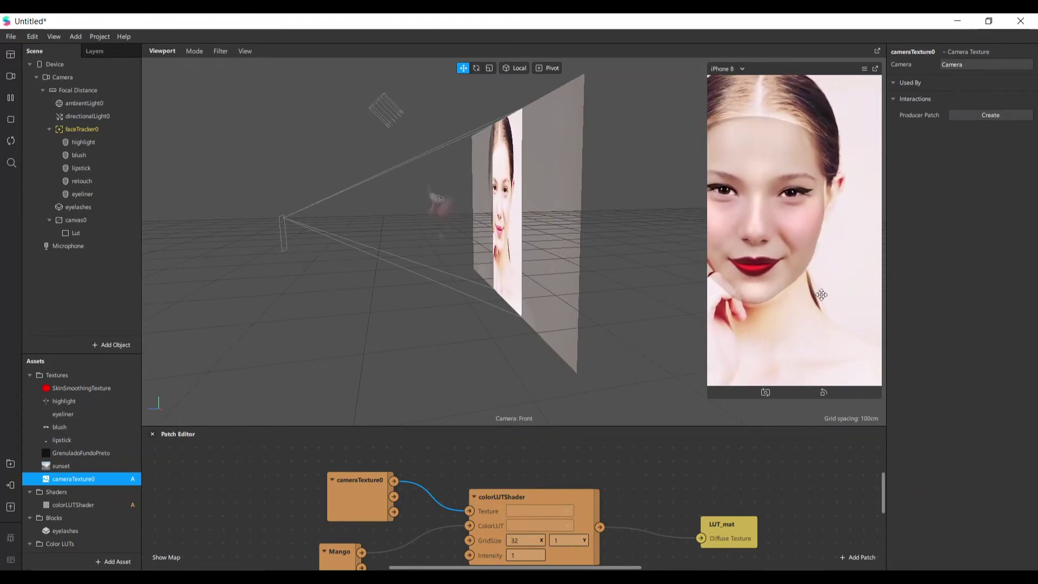
left_click(10, 77)
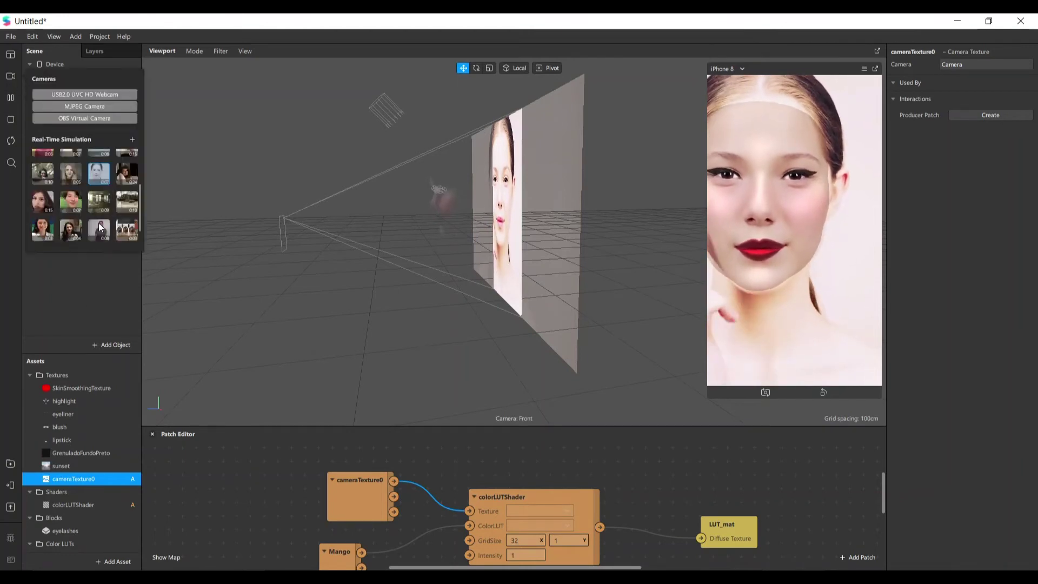
left_click(69, 203)
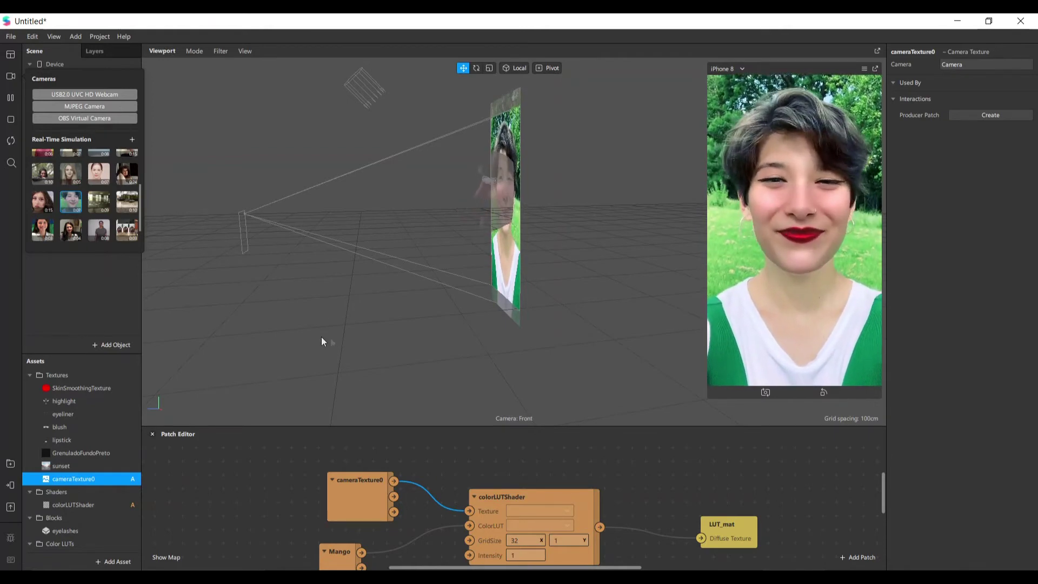
Step: Preview the filter on the man's simulation video and view it from the side
scroll(473, 371, "up", 5)
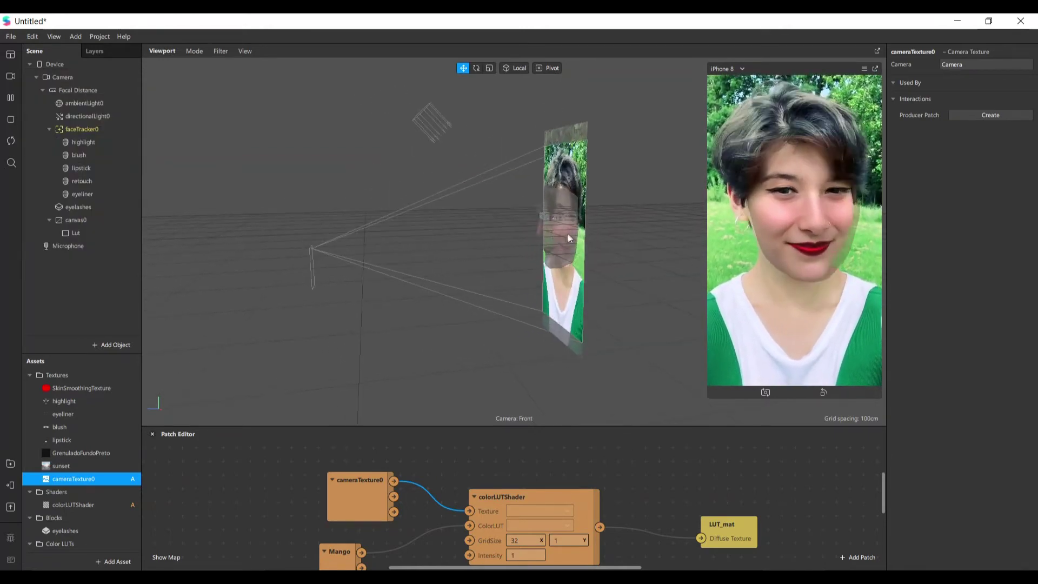
left_click_drag(596, 339, 541, 351)
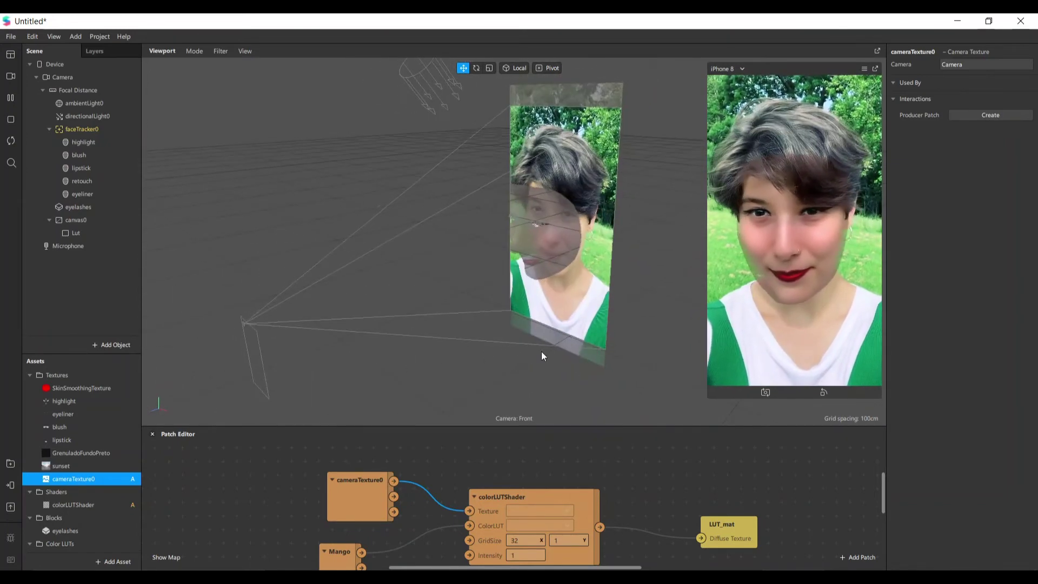
left_click(10, 76)
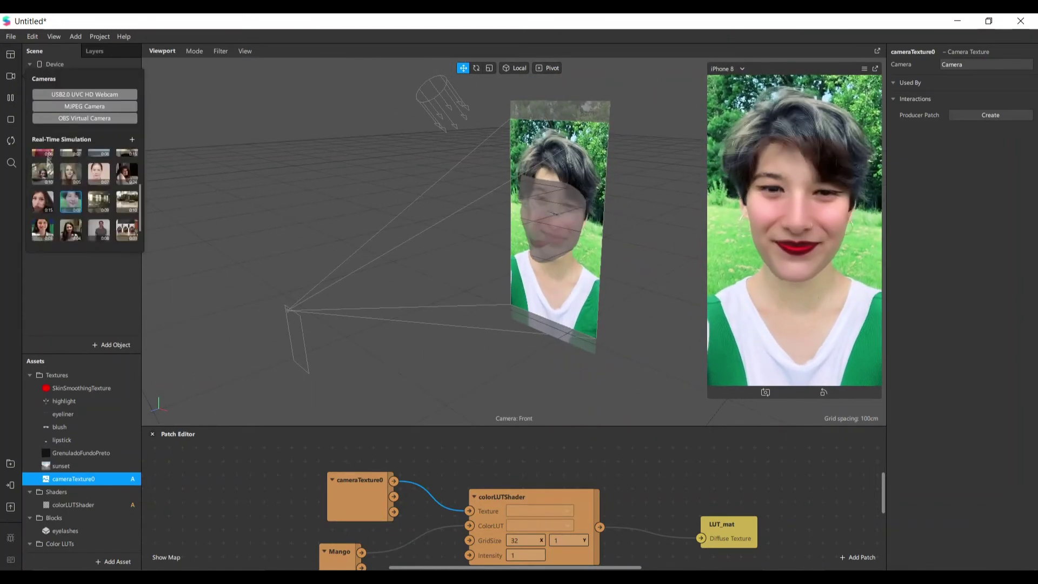
left_click(43, 160)
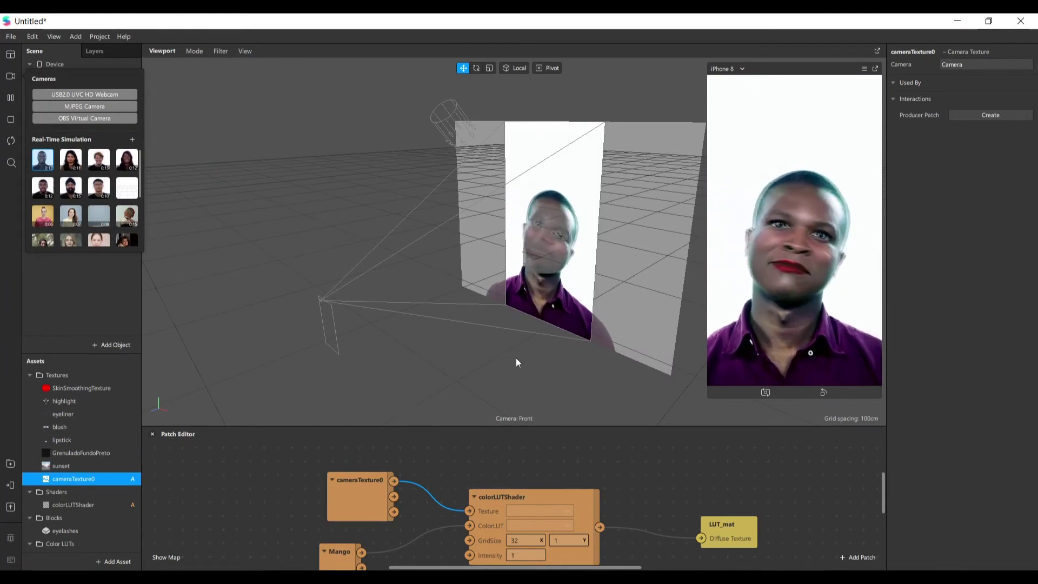
left_click_drag(516, 359, 808, 227)
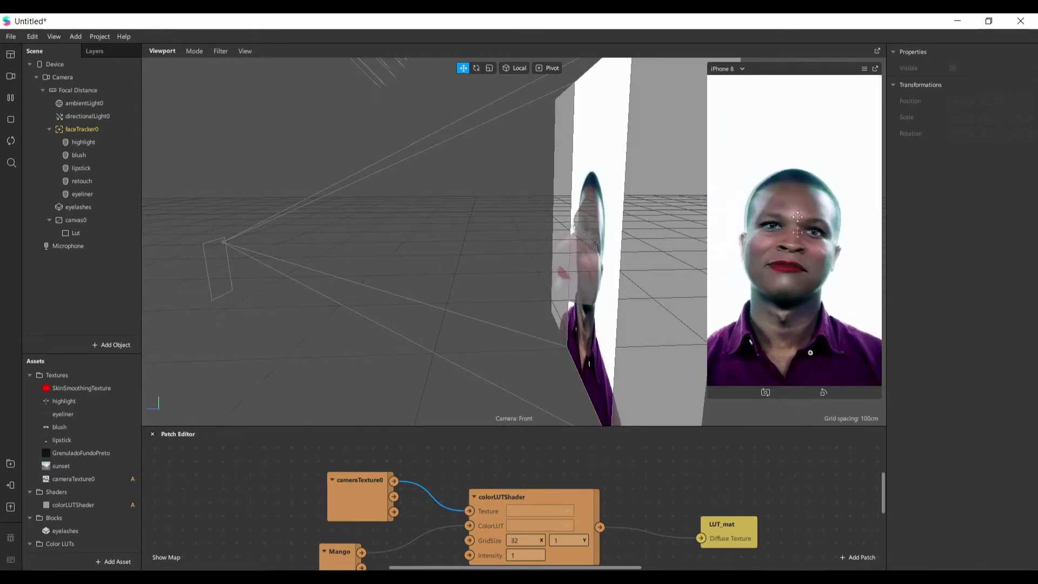
Step: Preview the filter on another woman's video, inspecting it from several angles
left_click(10, 76)
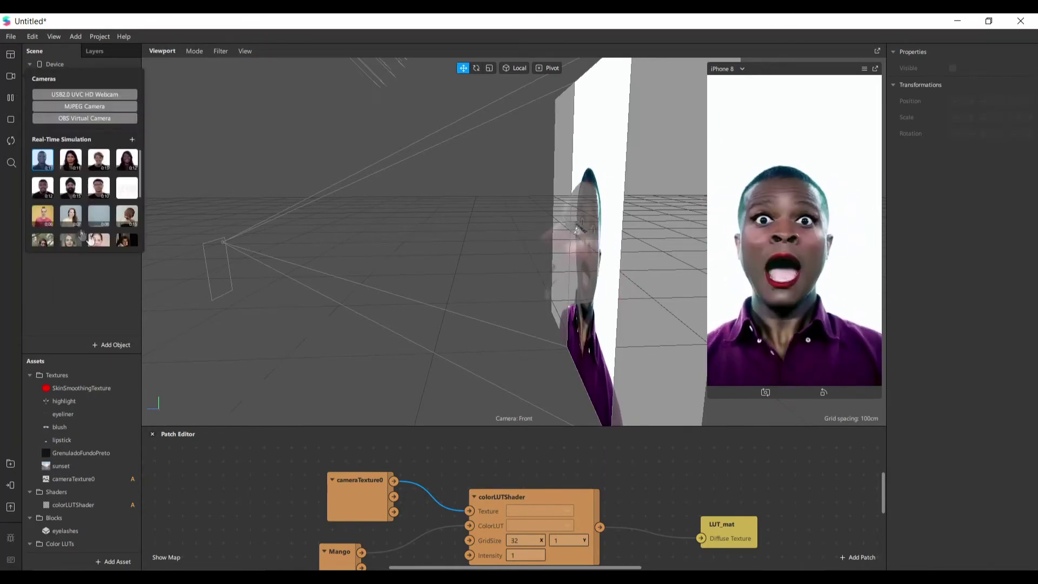
left_click_drag(542, 331, 282, 269)
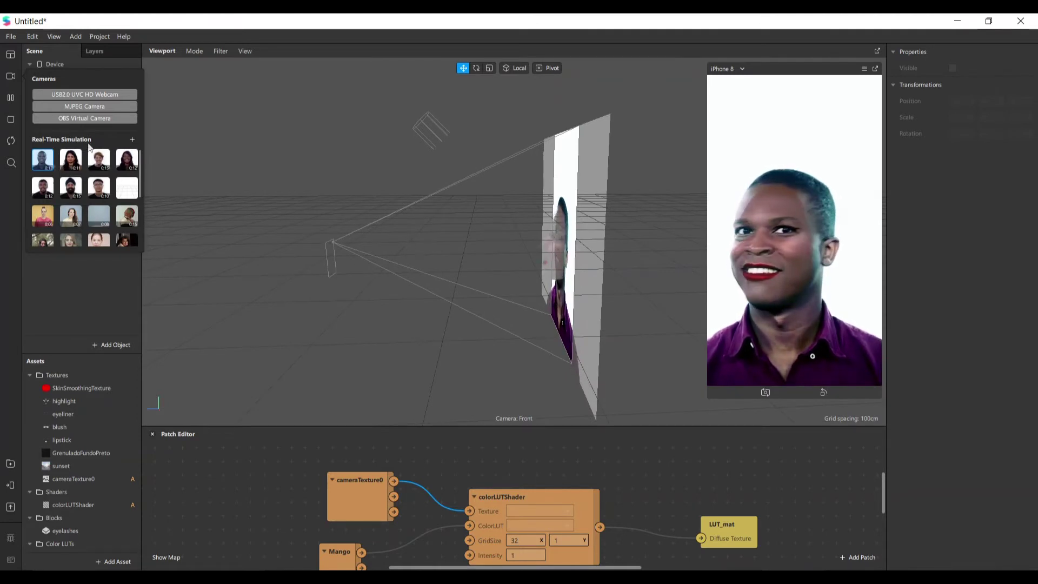
scroll(97, 195, "down", 5)
left_click(102, 208)
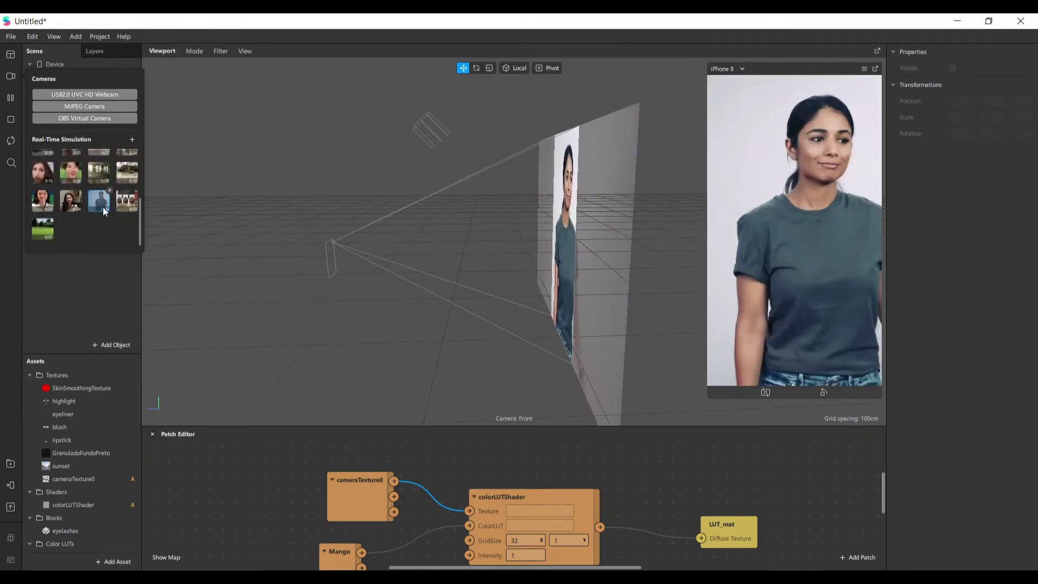
left_click_drag(416, 324, 676, 155)
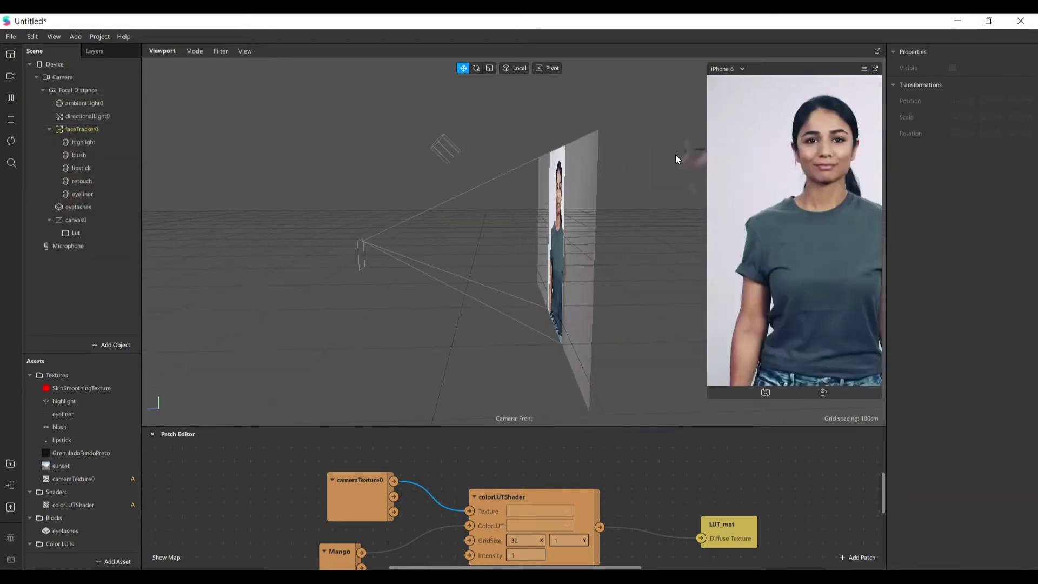
left_click_drag(491, 349, 578, 303)
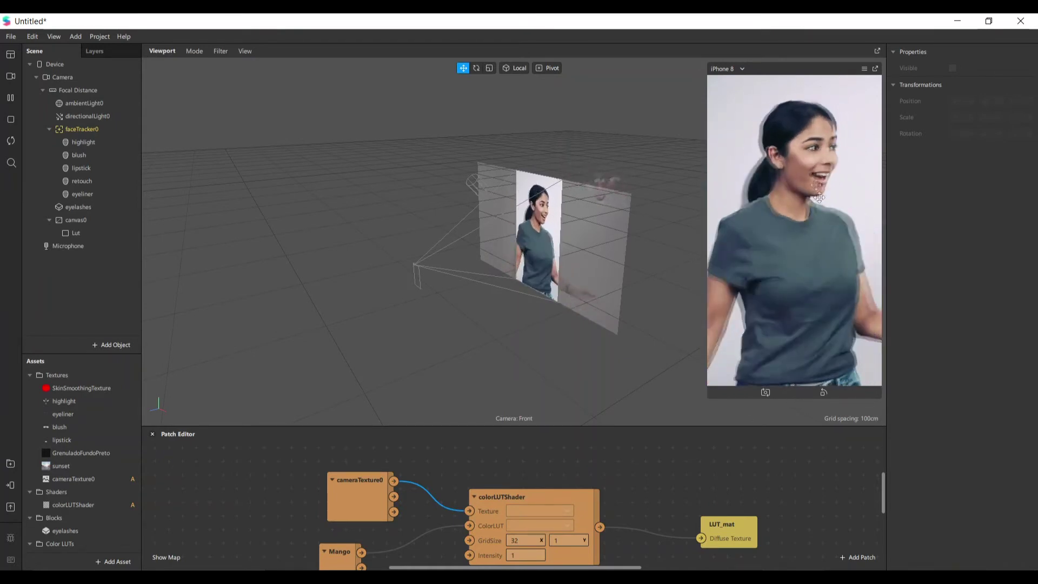
left_click_drag(712, 421, 682, 443)
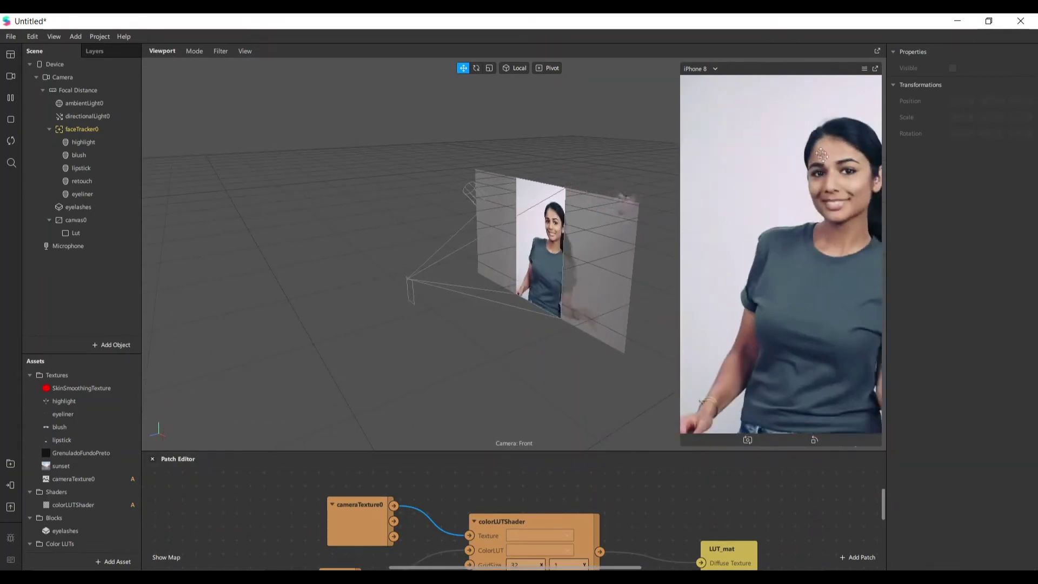
left_click_drag(681, 446, 705, 401)
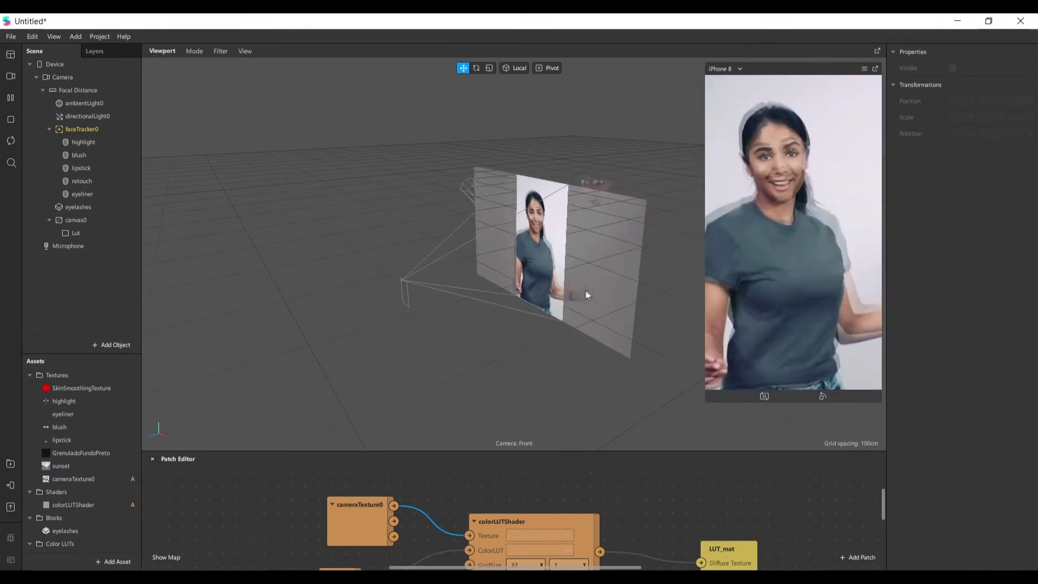
left_click_drag(583, 284, 563, 358)
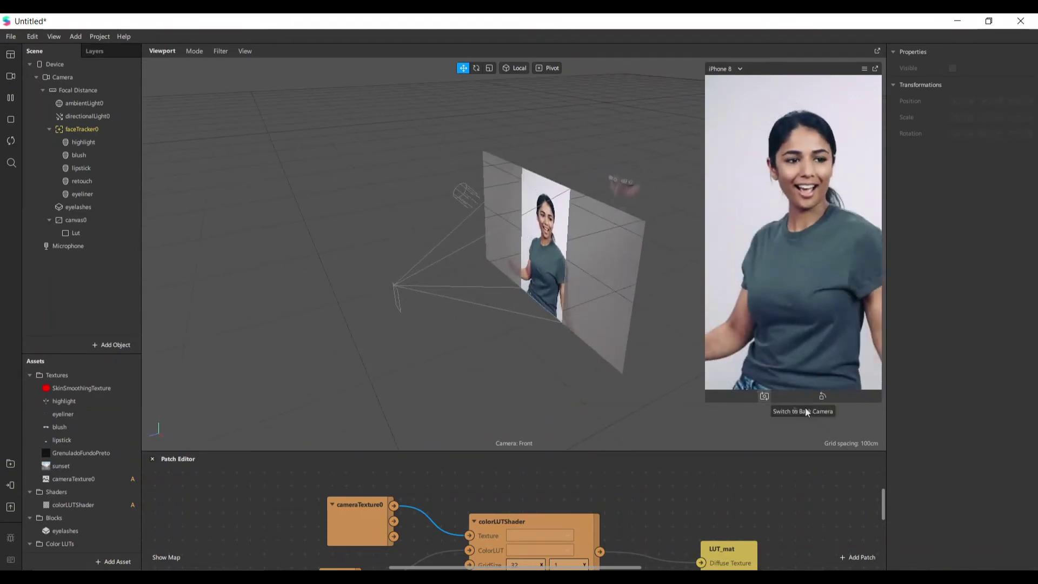
Step: Switch the simulation to the outdoor short-haired woman clip
left_click(11, 120)
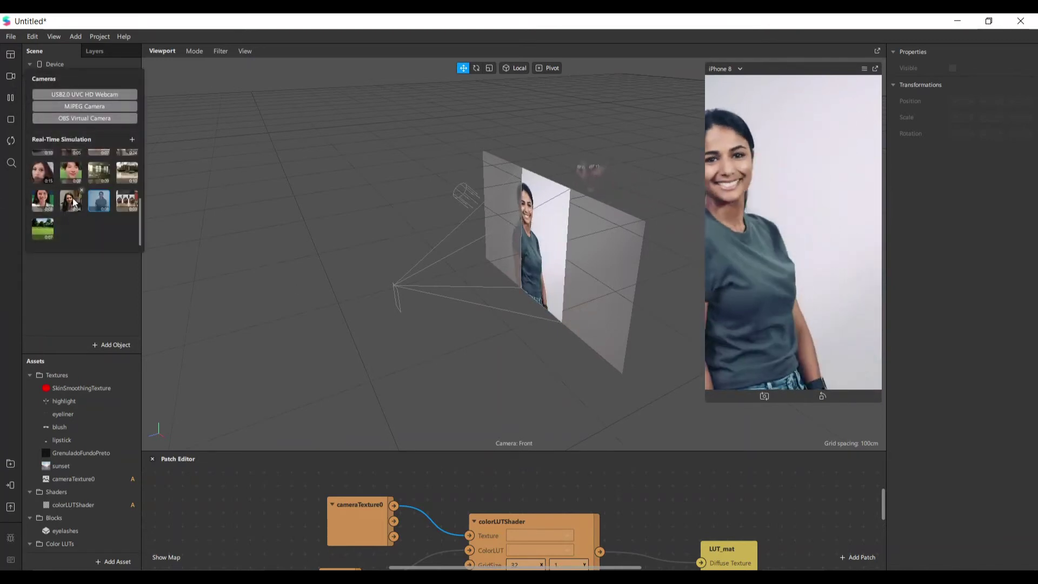
left_click(74, 203)
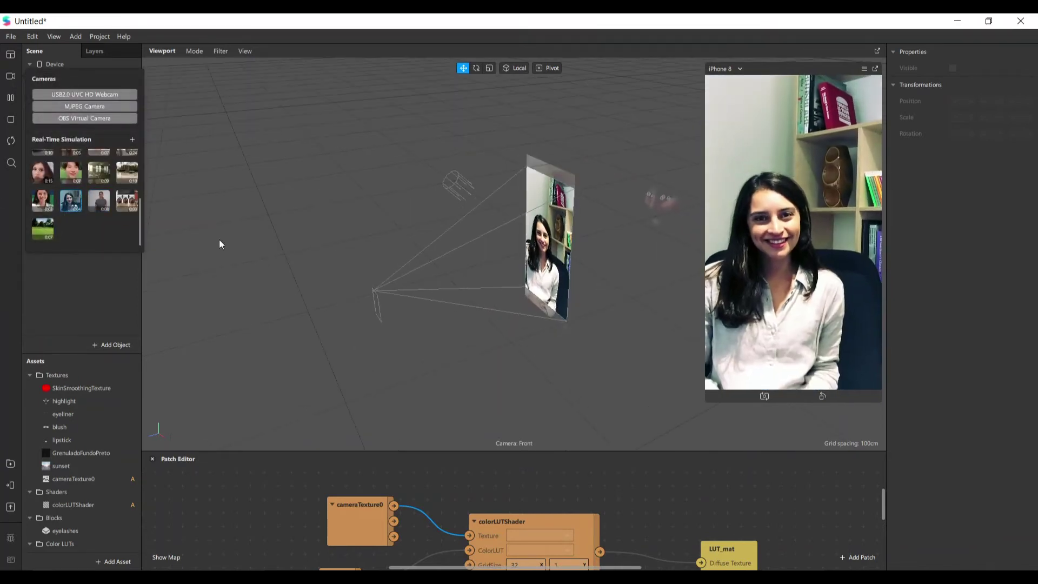
left_click(70, 172)
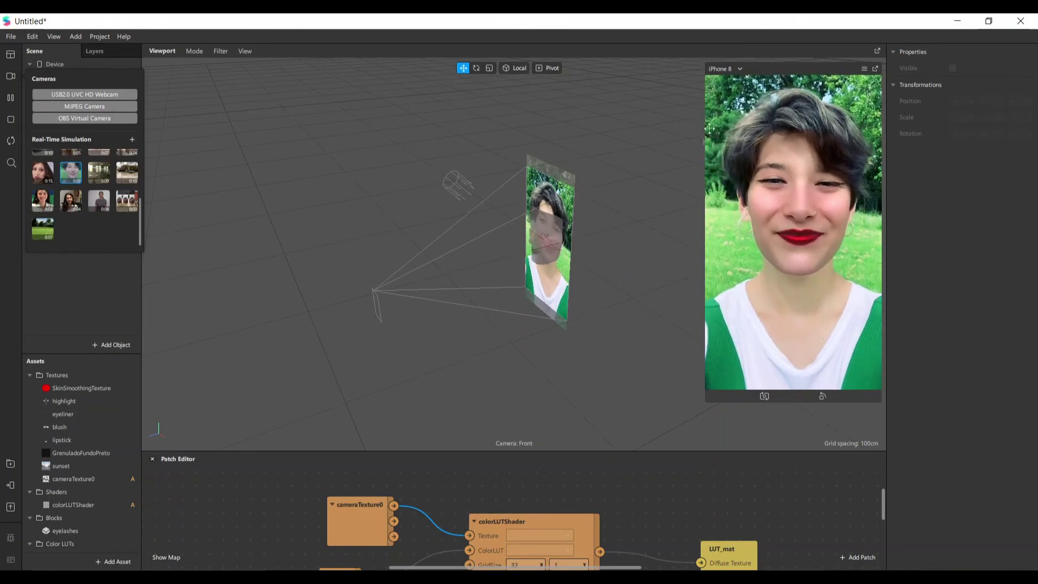
Step: Enlarge the Patch Editor, rearrange cameraTexture0, colorLUTShader and LUT_mat, and detach their wires
left_click_drag(568, 451, 574, 242)
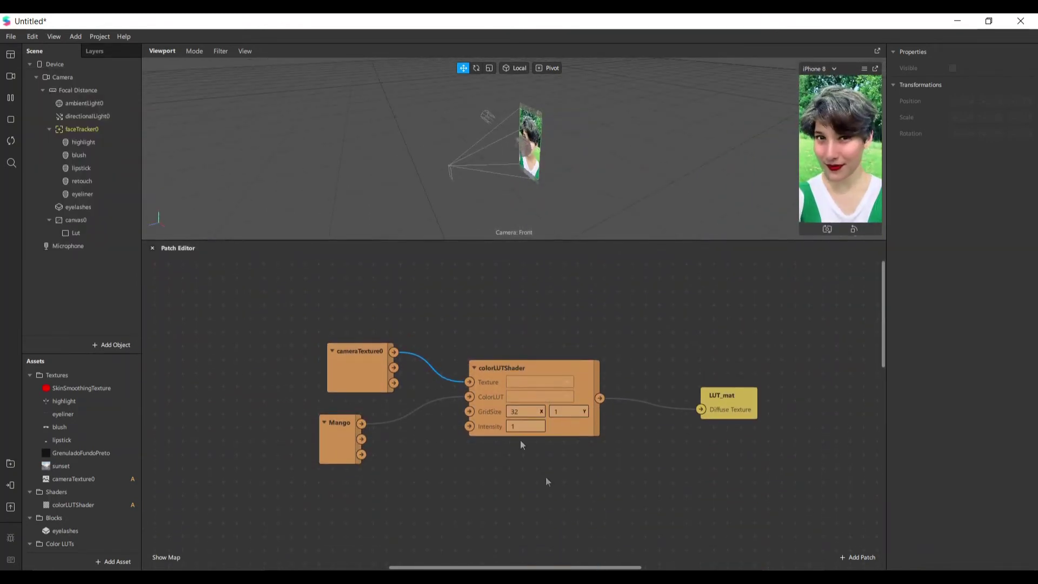
left_click_drag(360, 339, 329, 285)
left_click_drag(531, 362, 518, 307)
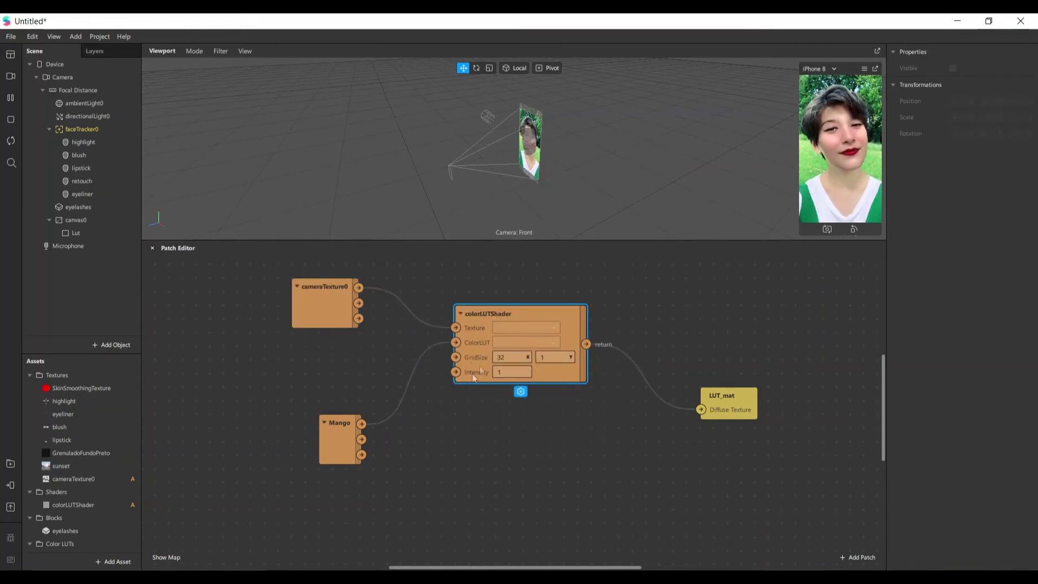
left_click_drag(456, 327, 453, 346)
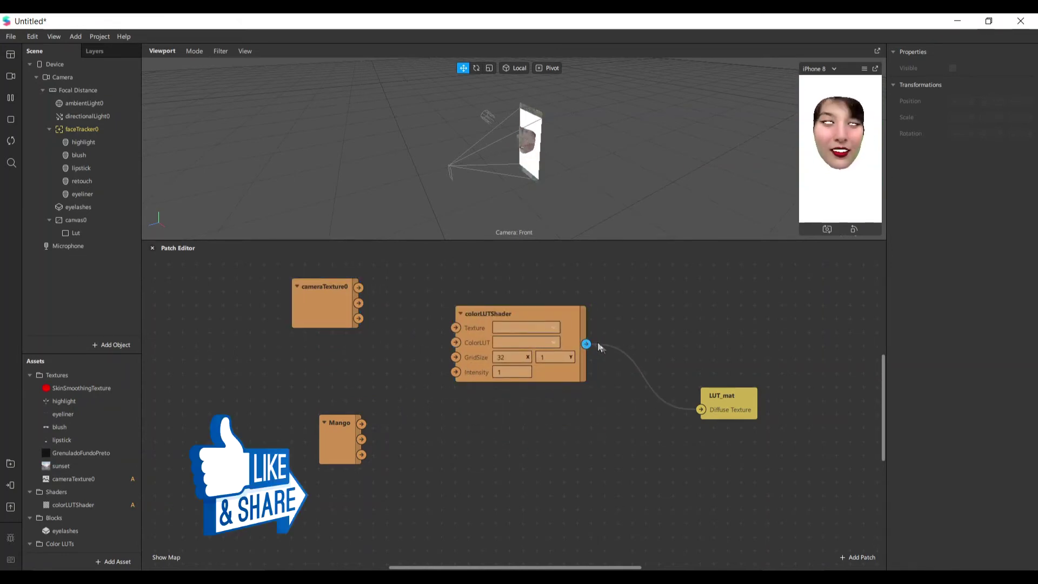
left_click_drag(598, 346, 644, 357)
left_click(706, 408)
left_click(577, 327)
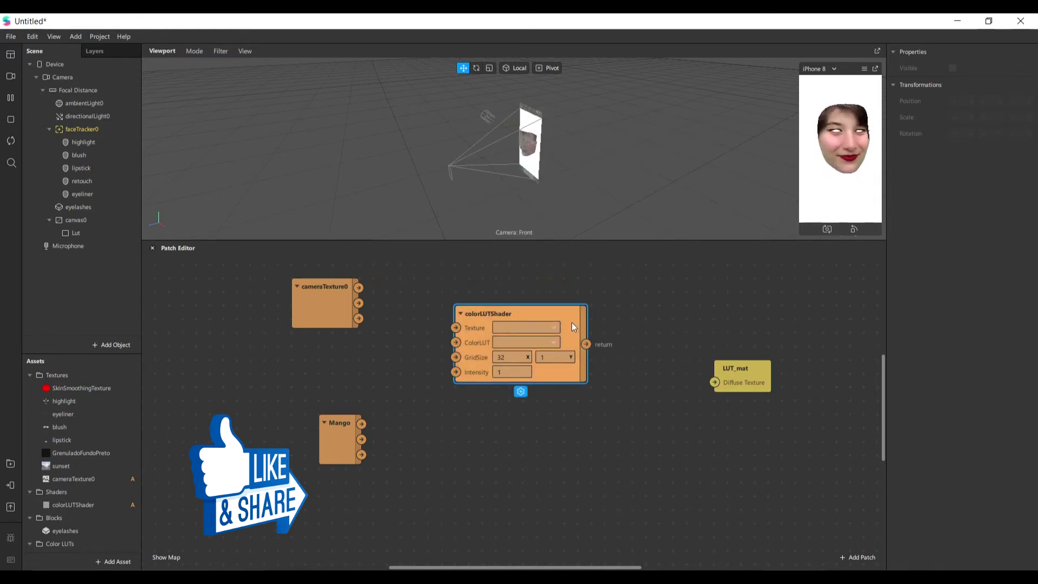
Step: Duplicate the colorLUTShader patch and place the copy below the original
key("ctrl+d")
left_click_drag(588, 438, 577, 478)
scroll(578, 478, "down", 2)
left_click_drag(589, 430, 562, 466)
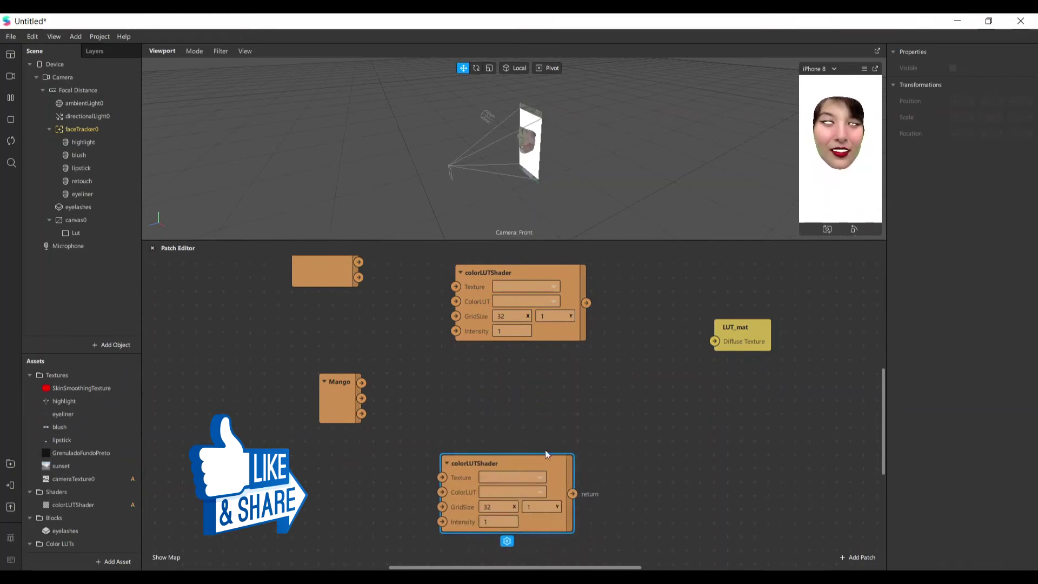
scroll(546, 450, "up", 2)
Step: Wire Mango into the upper shader's ColorLUT and its output into LUT_mat's Diffuse Texture
left_click_drag(362, 423, 456, 340)
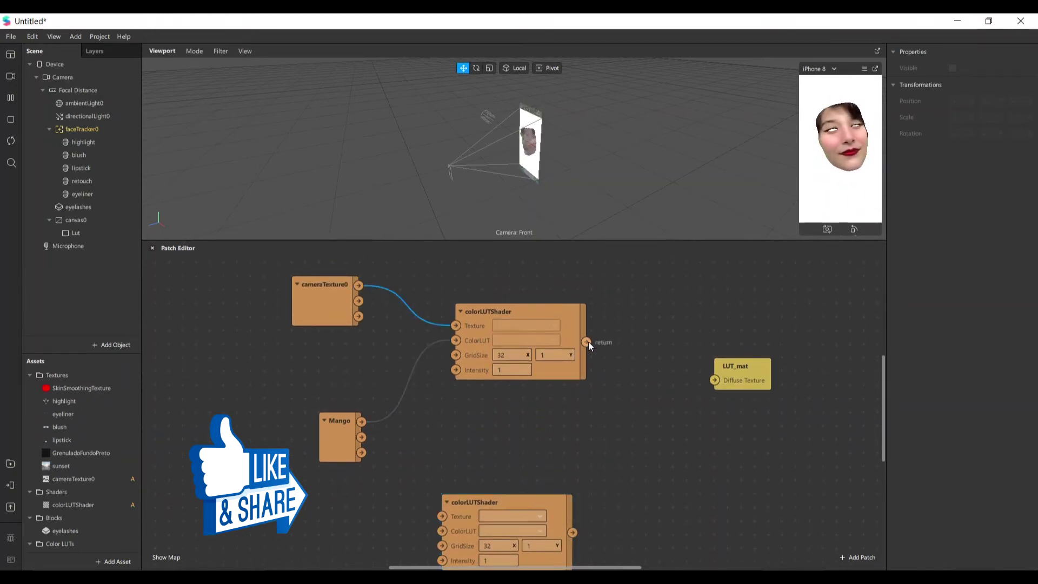
left_click_drag(587, 342, 715, 380)
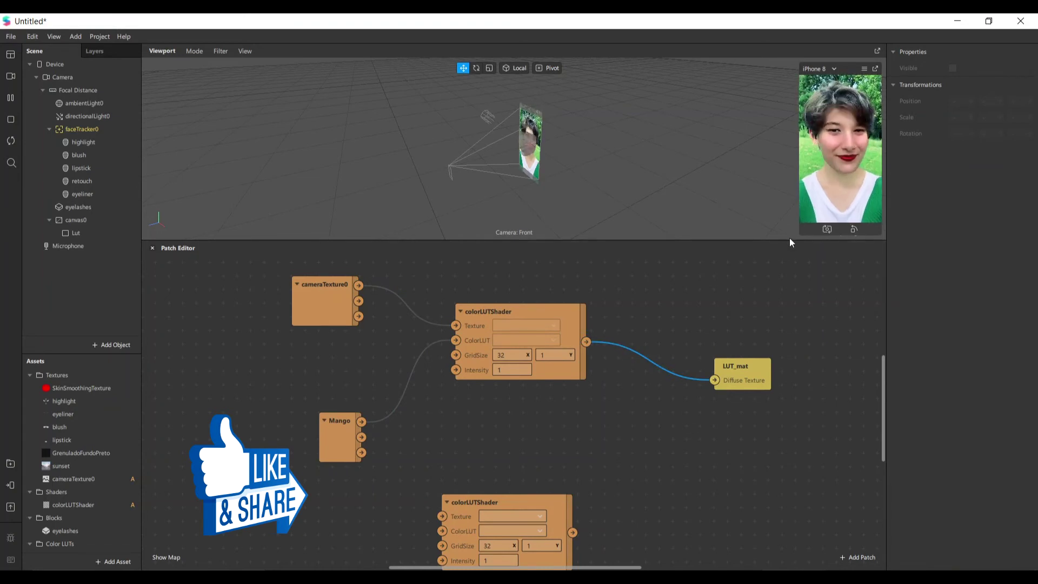
left_click_drag(790, 240, 787, 275)
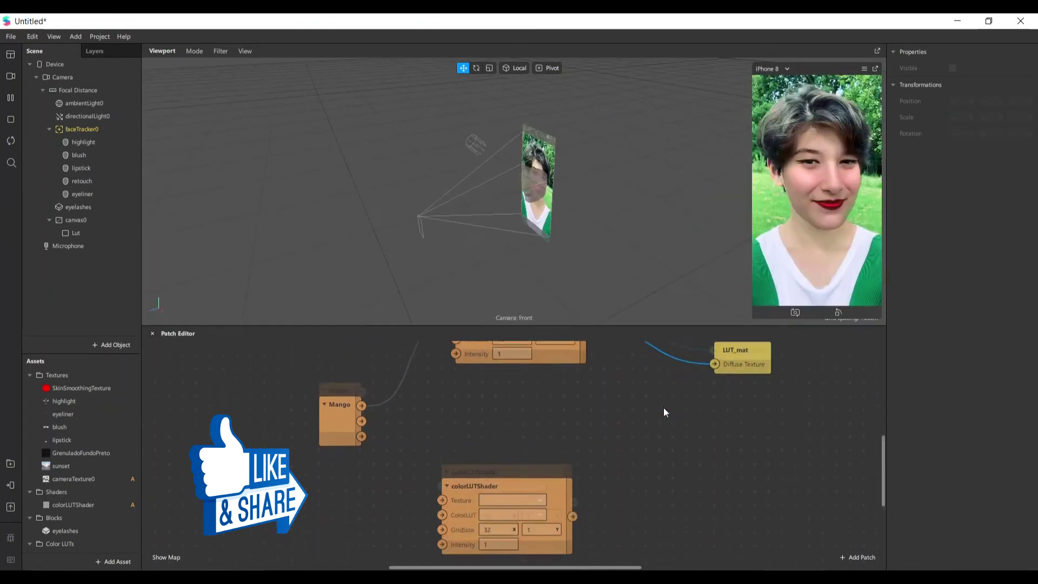
scroll(617, 417, "down", 3)
scroll(617, 417, "up", 2)
left_click(444, 450)
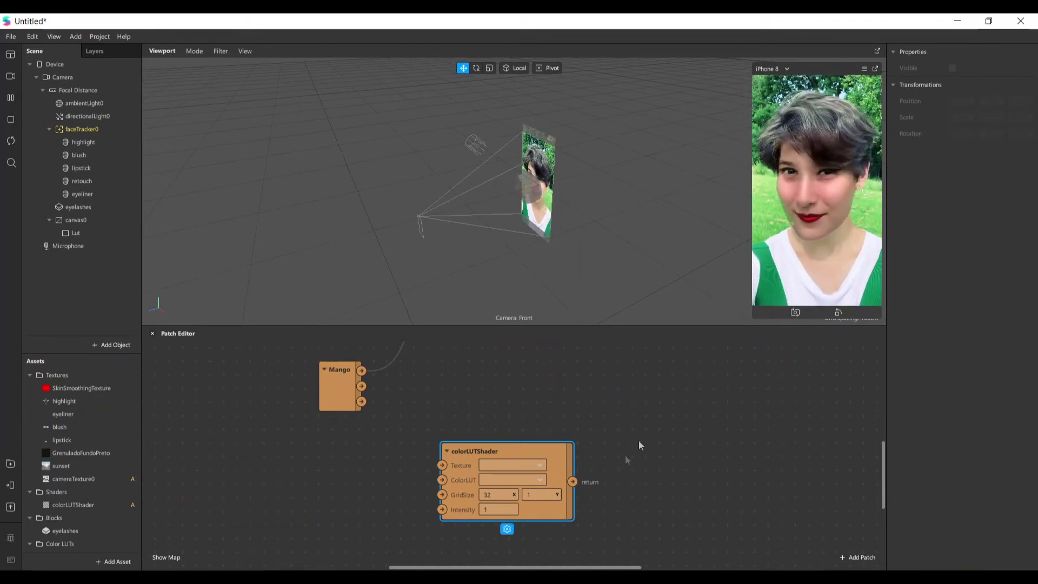
left_click_drag(573, 481, 641, 475)
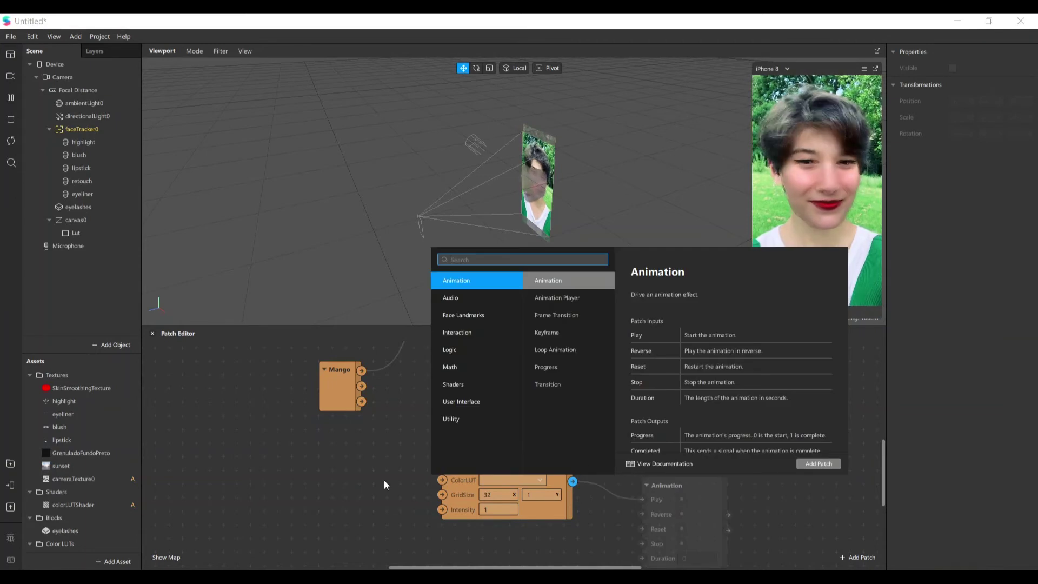
left_click(387, 471)
Step: Add a face mesh under faceTracker0
left_click(78, 129)
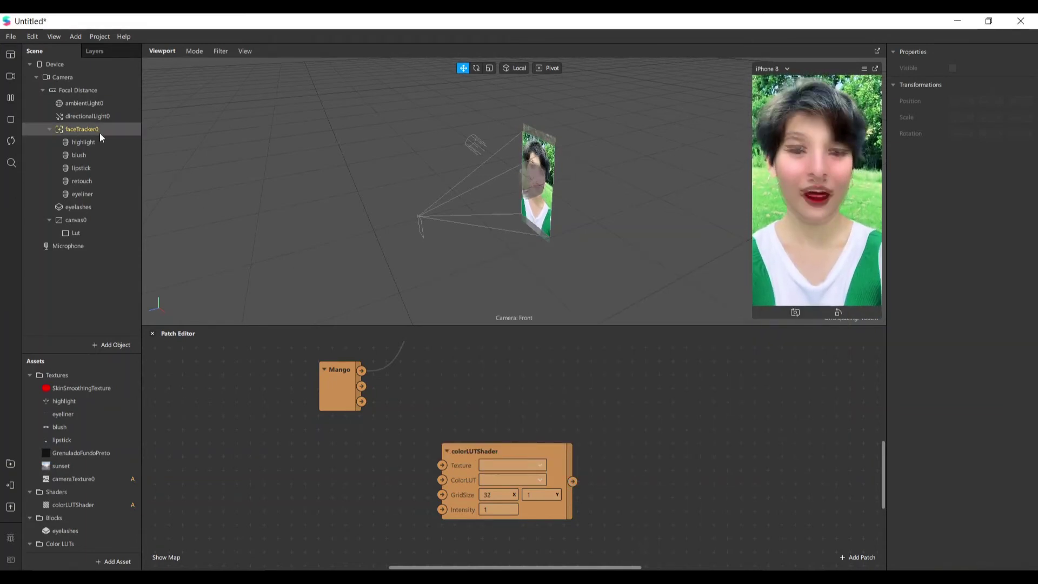
right_click(84, 130)
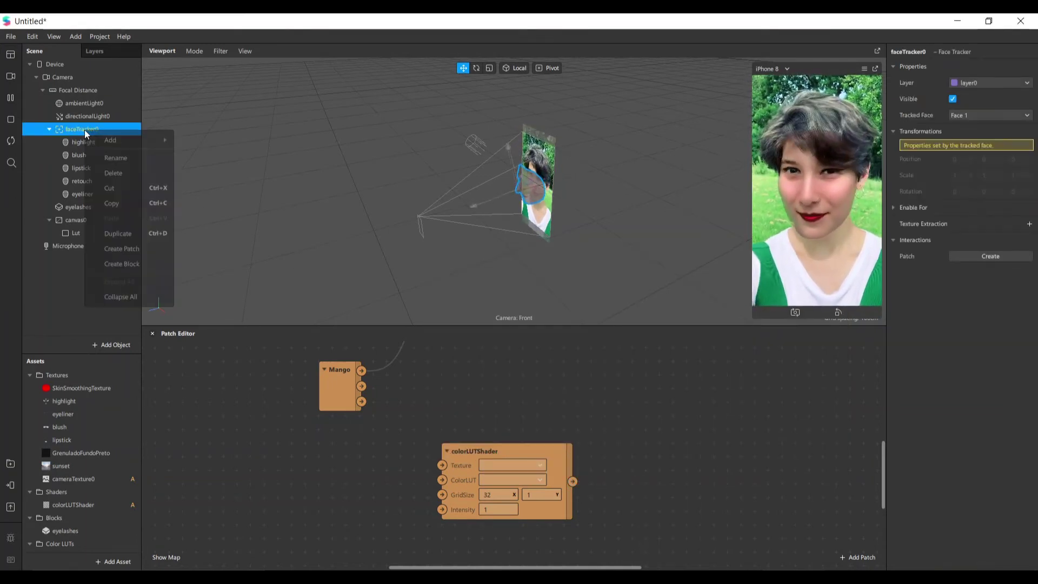
mouse_move(115, 142)
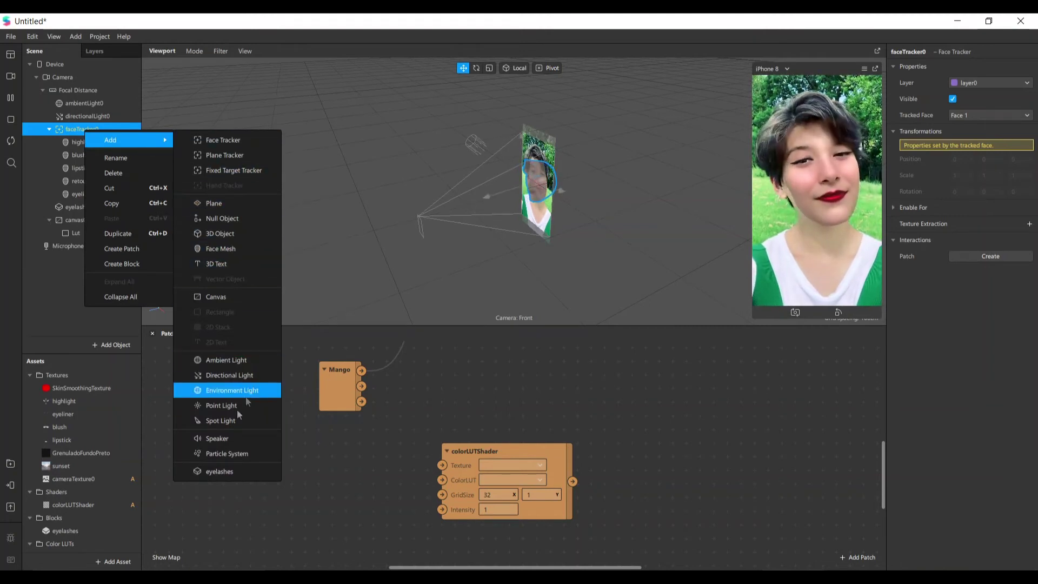
left_click(236, 253)
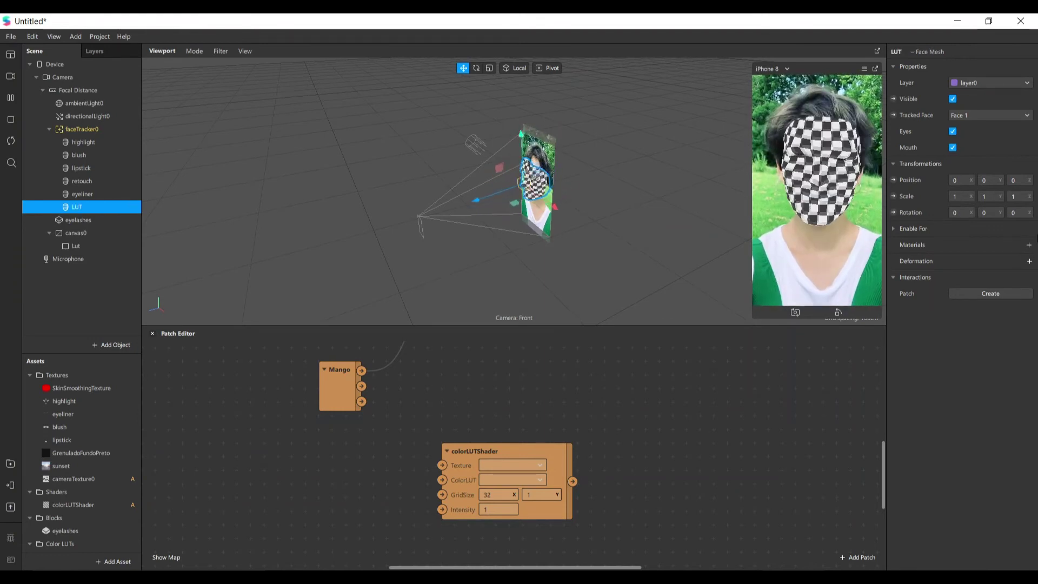
Step: Give the face mesh a new material named LUTFace_mat with the Flat shader type
left_click(1029, 245)
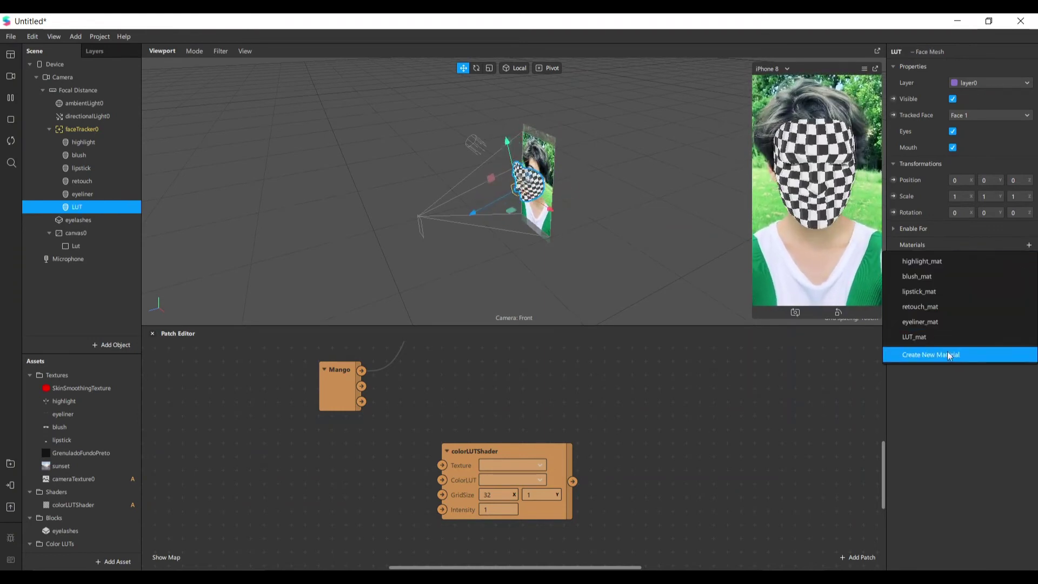
left_click(950, 354)
scroll(89, 397, "up", 1)
double_click(80, 411)
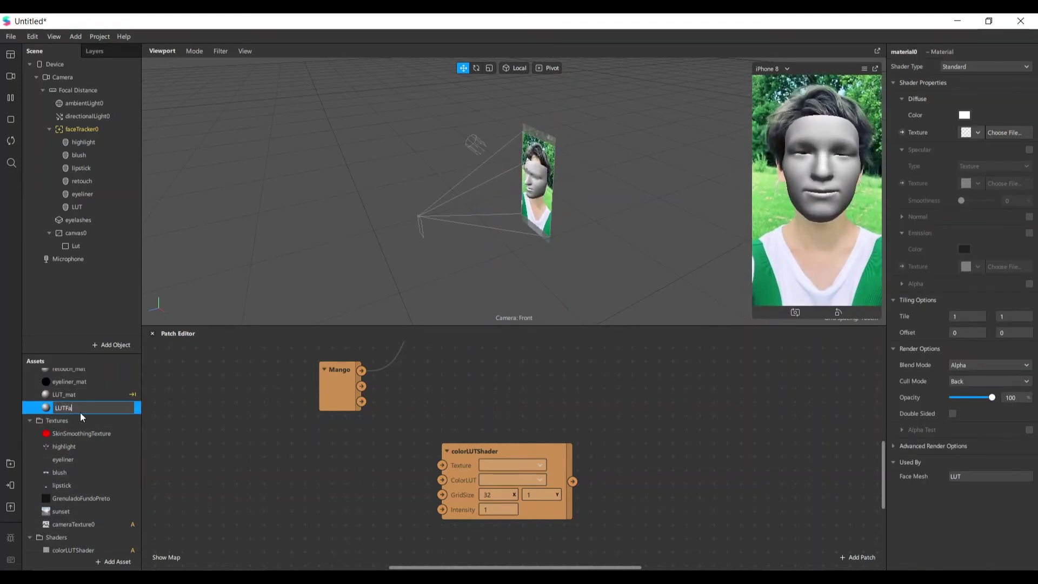
type("LUTFace_mat")
key("Return")
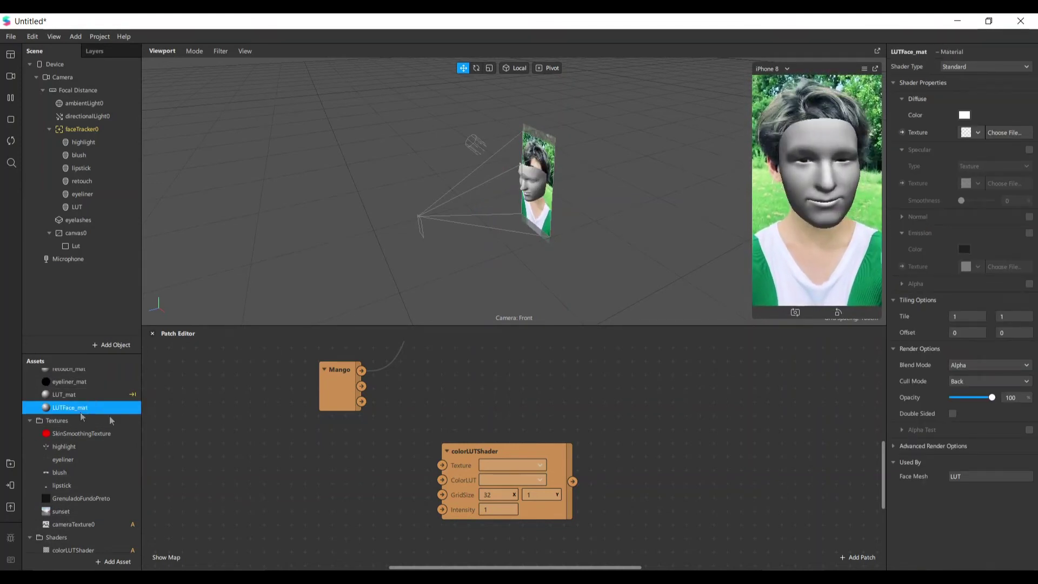
left_click(981, 66)
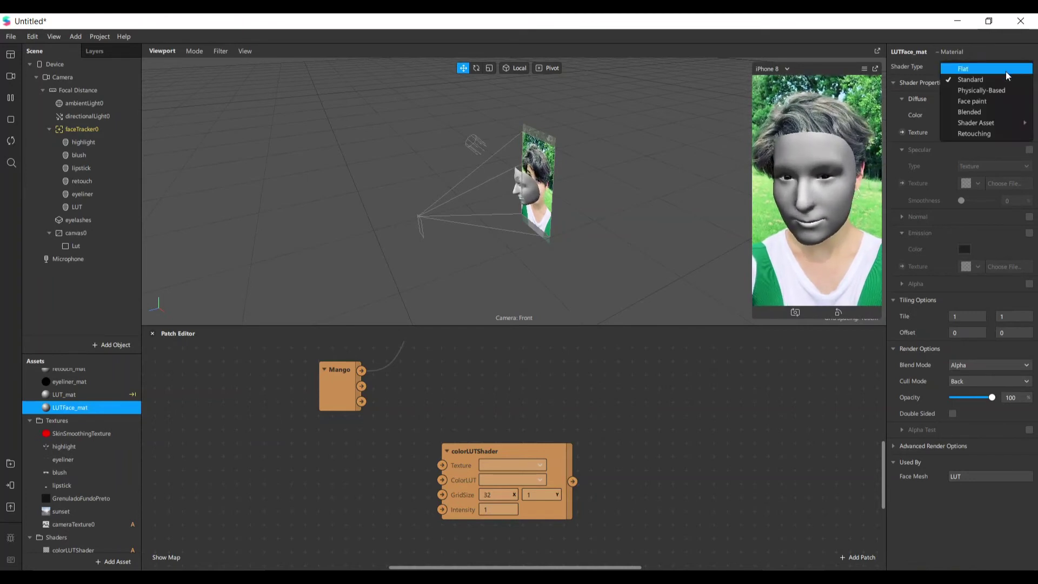
key("Return")
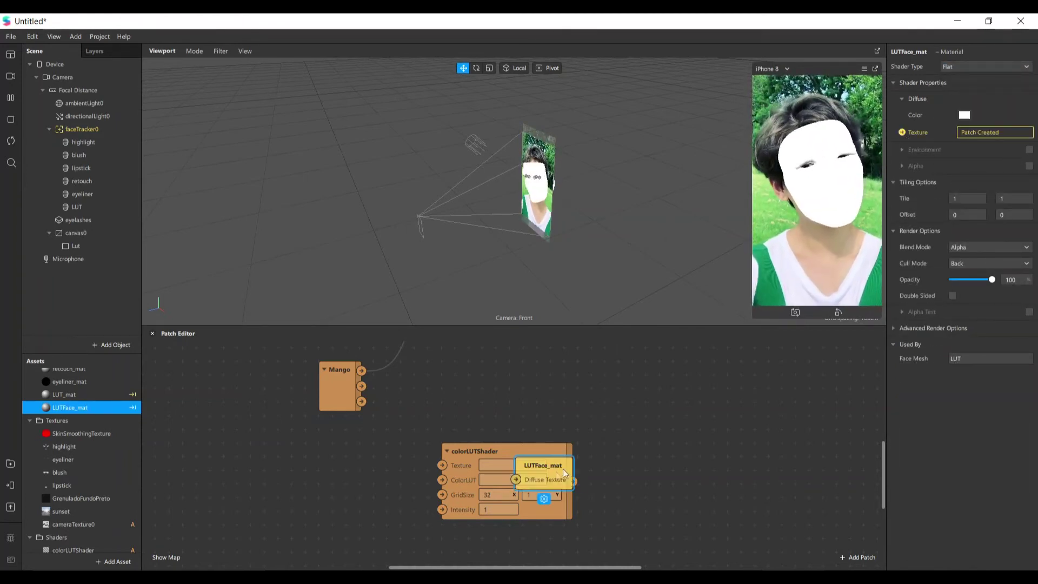
Step: Connect Mango's RGBA to the lower colorLUTShader's ColorLUT input and shift LUTFace_mat right
left_click(568, 458)
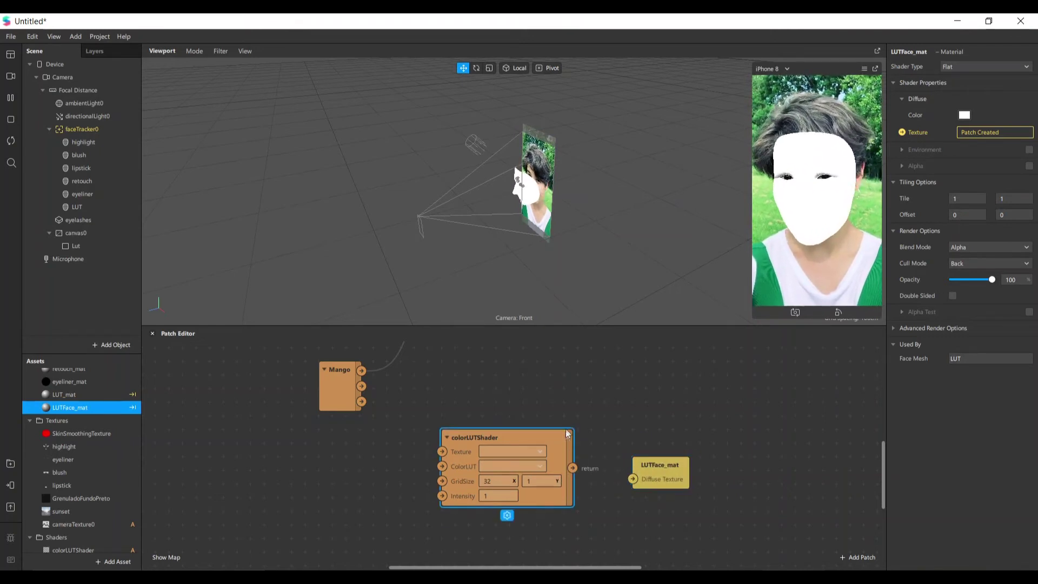
left_click(362, 371)
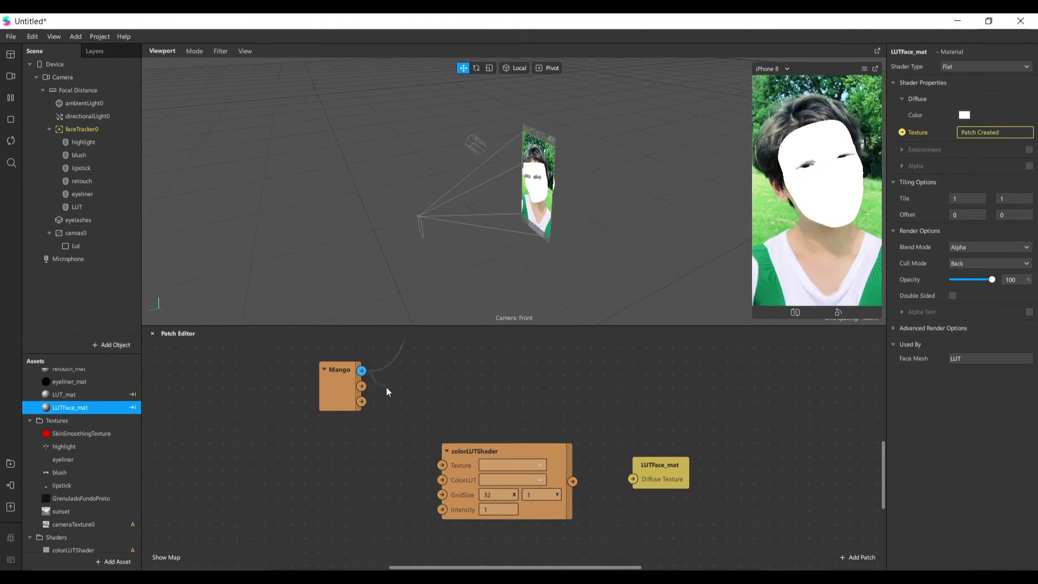
left_click_drag(387, 389, 443, 480)
scroll(504, 510, "up", 2)
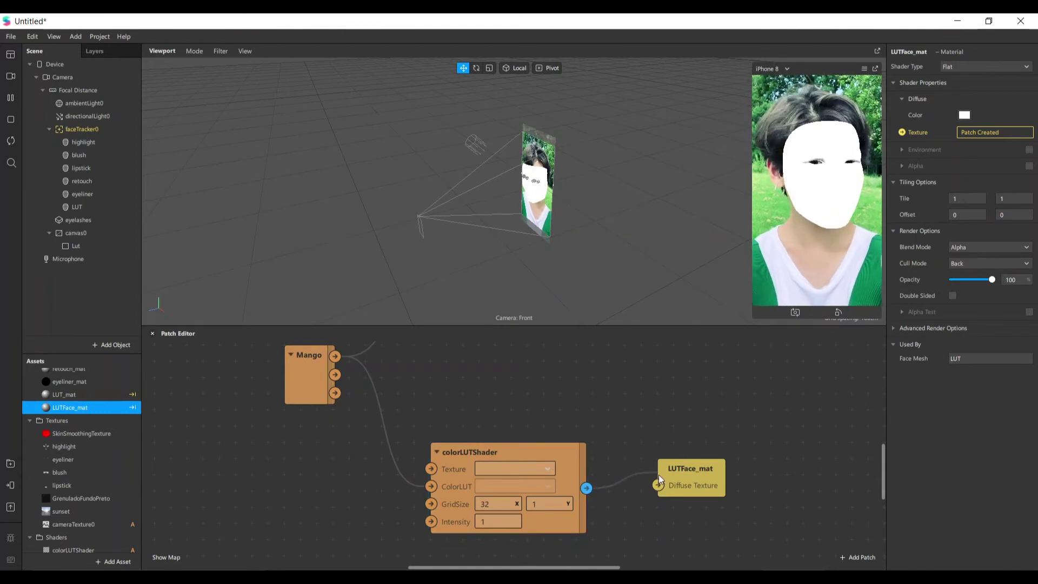
left_click_drag(693, 491, 738, 496)
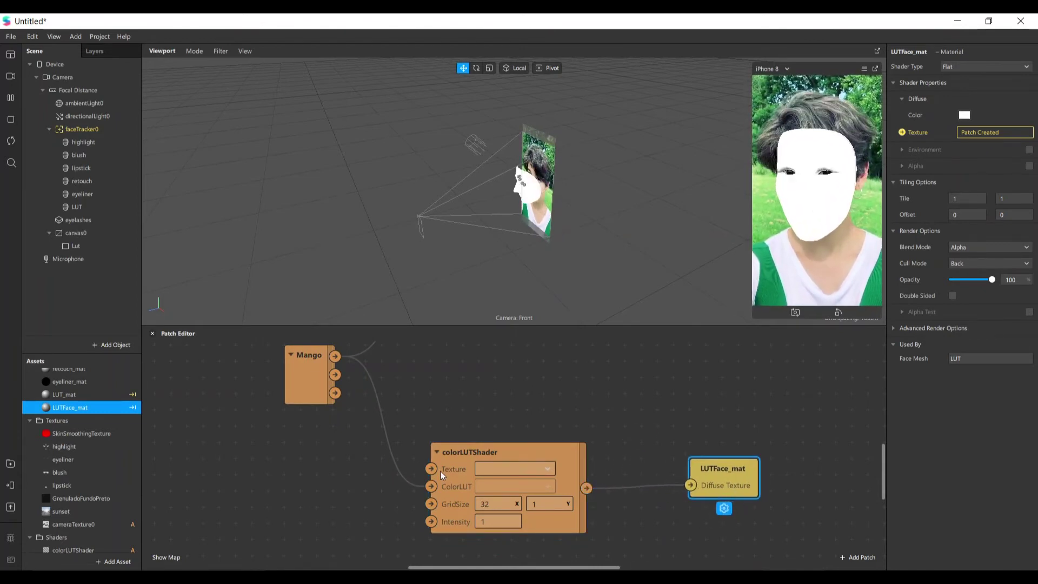
scroll(429, 447, "up", 5)
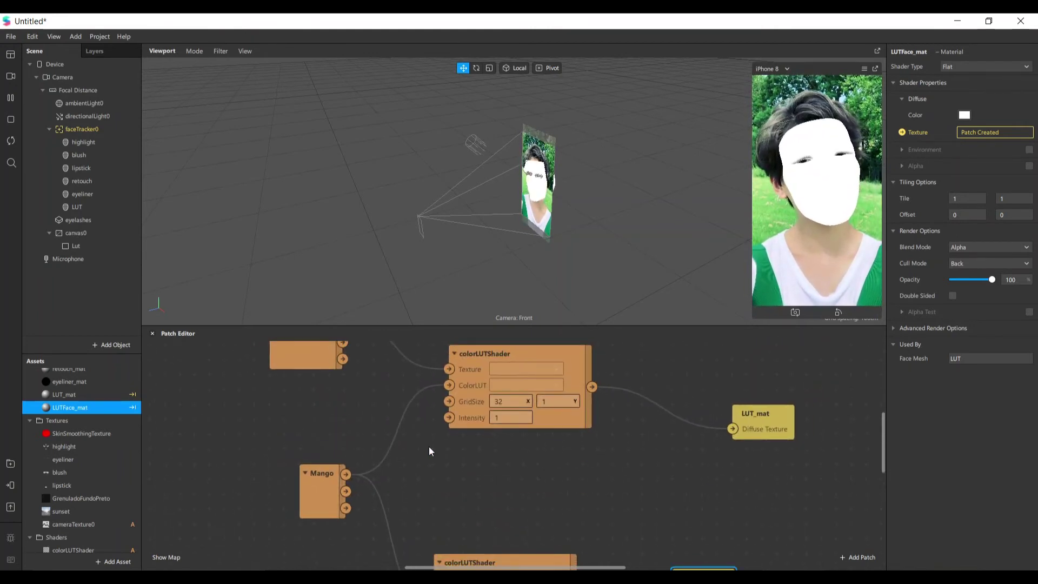
scroll(430, 446, "down", 3)
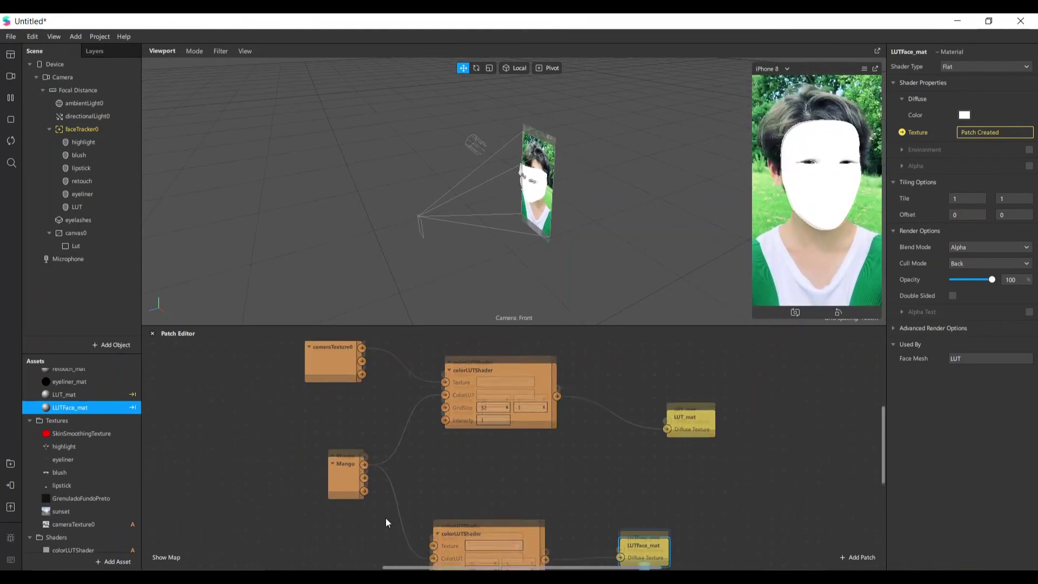
scroll(414, 521, "down", 2)
scroll(413, 521, "up", 3)
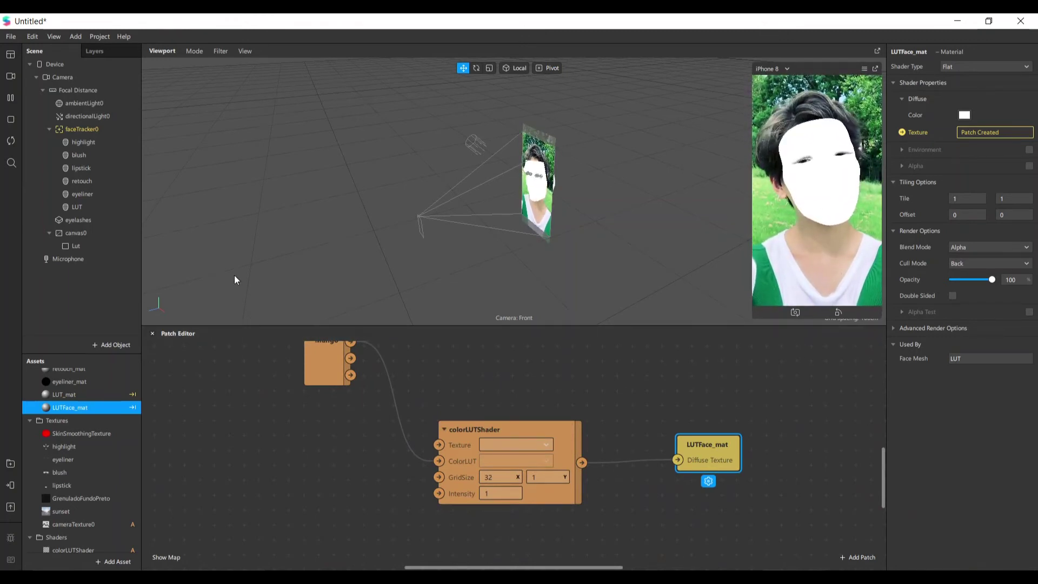
Step: Add texture extraction to faceTracker0 and bring the faceTracker0 Texture into the Patch Editor
left_click(81, 130)
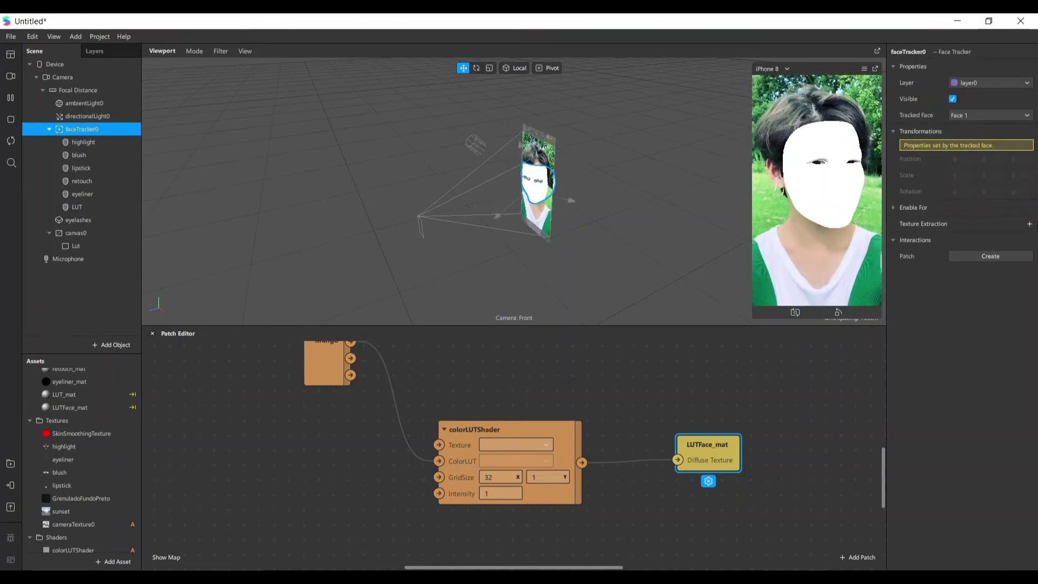
left_click(1031, 225)
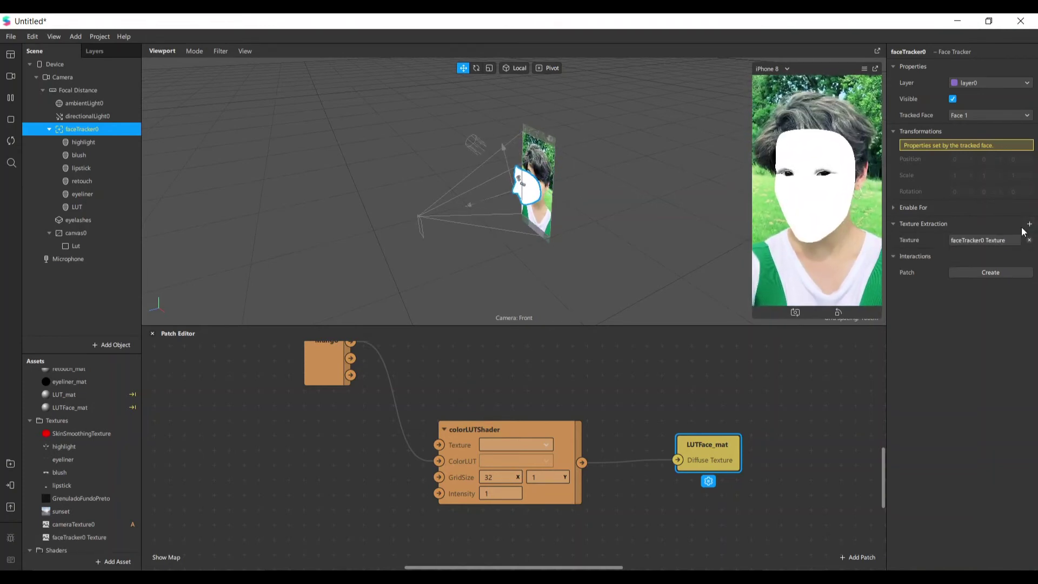
scroll(80, 481, "down", 2)
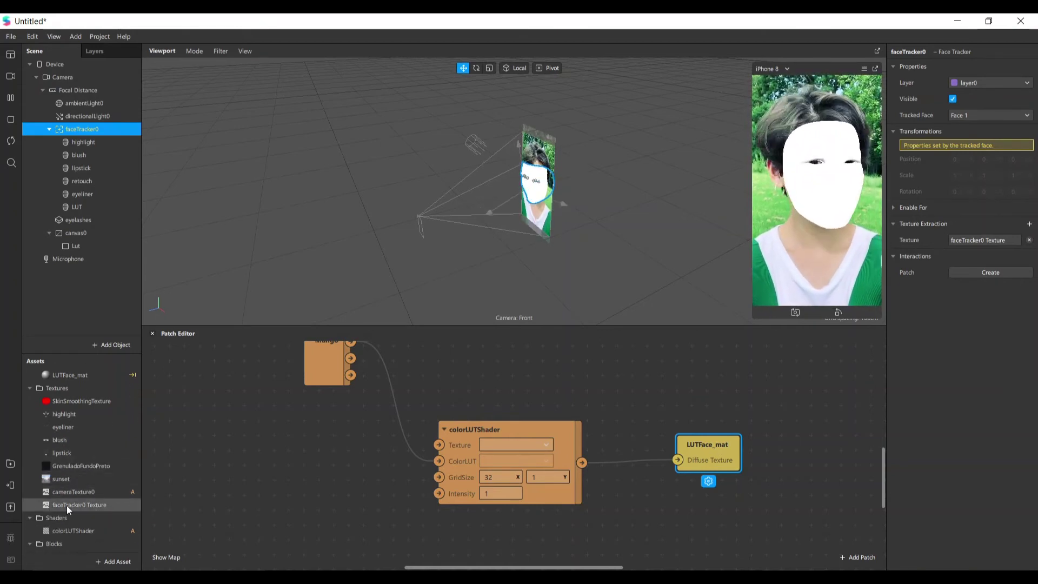
left_click_drag(66, 505, 438, 445)
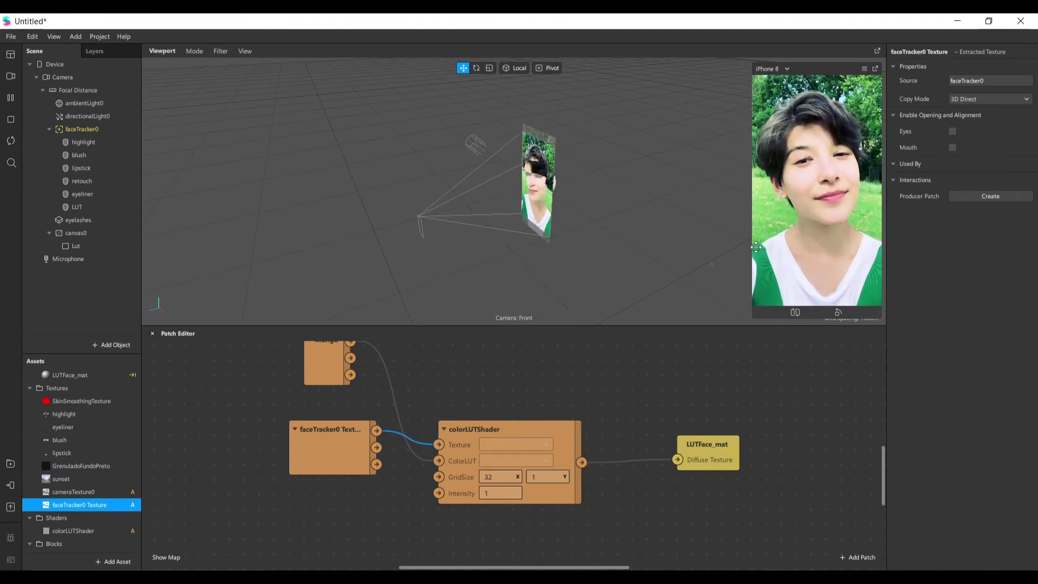
left_click_drag(663, 325, 679, 388)
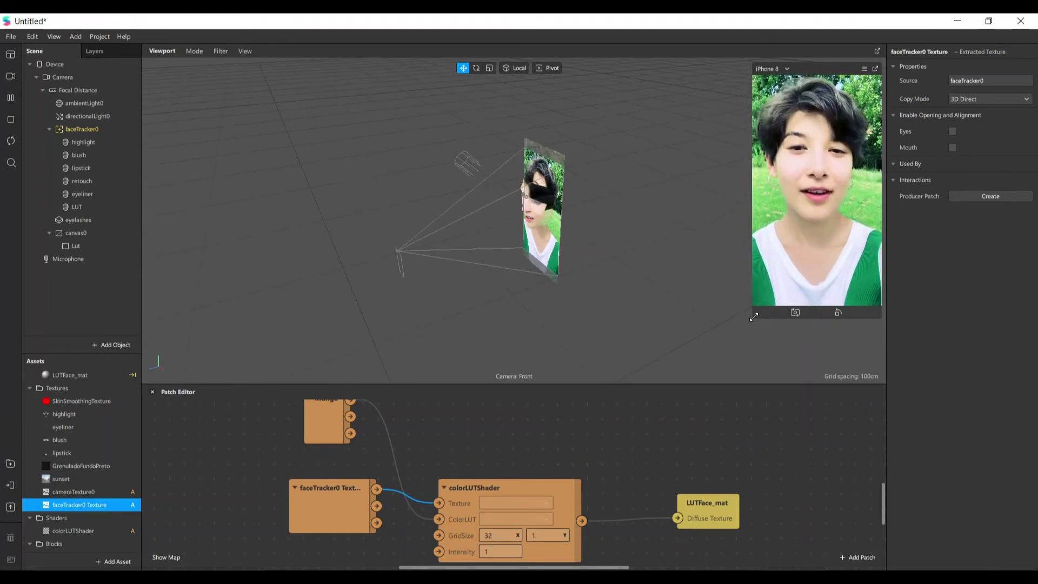
left_click_drag(751, 319, 708, 461)
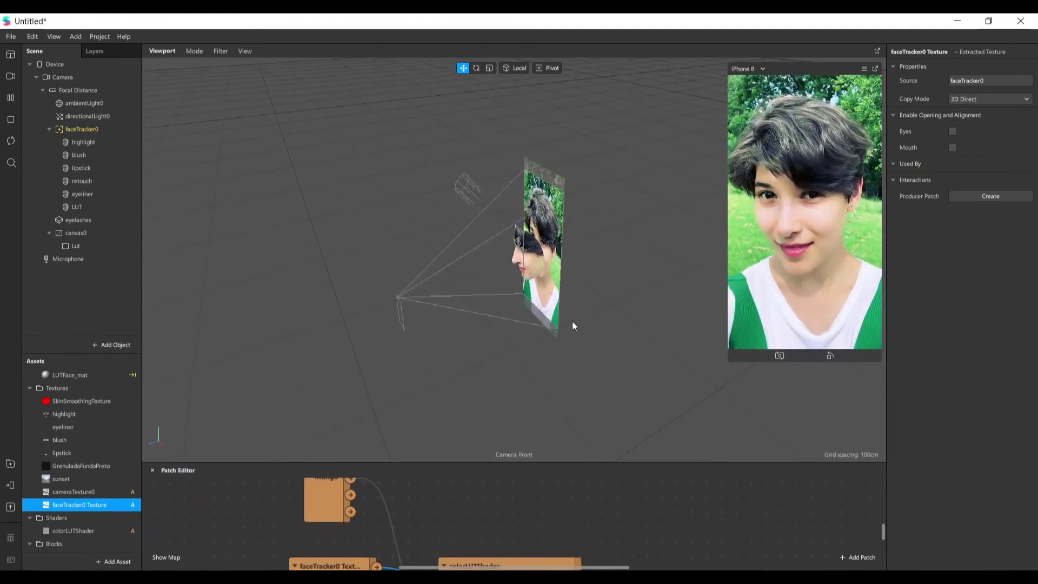
Step: Switch the simulator to the clip of a woman with pulled-back hair on a pale background
scroll(572, 321, "up", 3)
right_click_drag(572, 321, 507, 229)
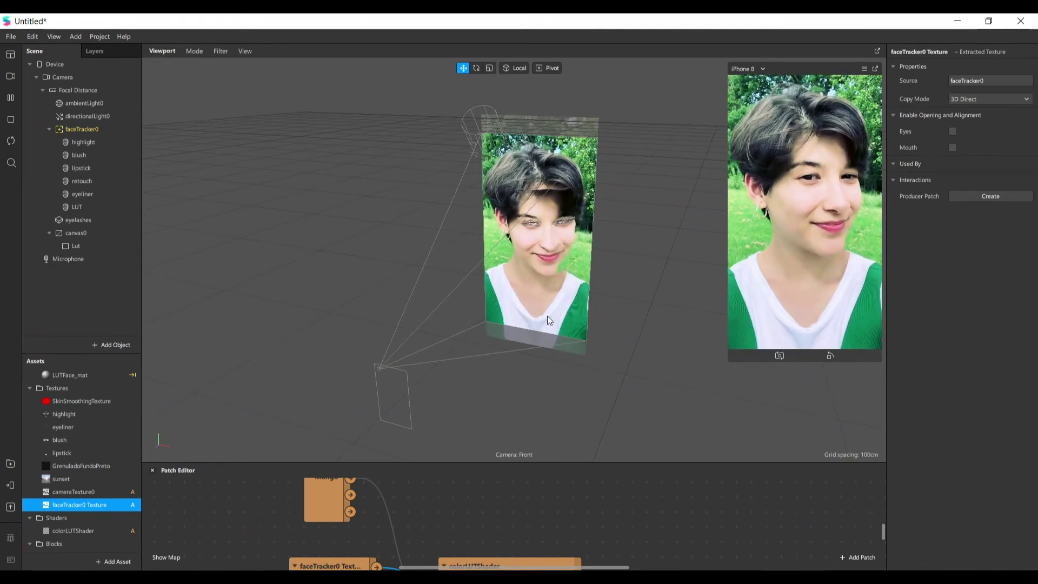
right_click_drag(659, 381, 541, 385)
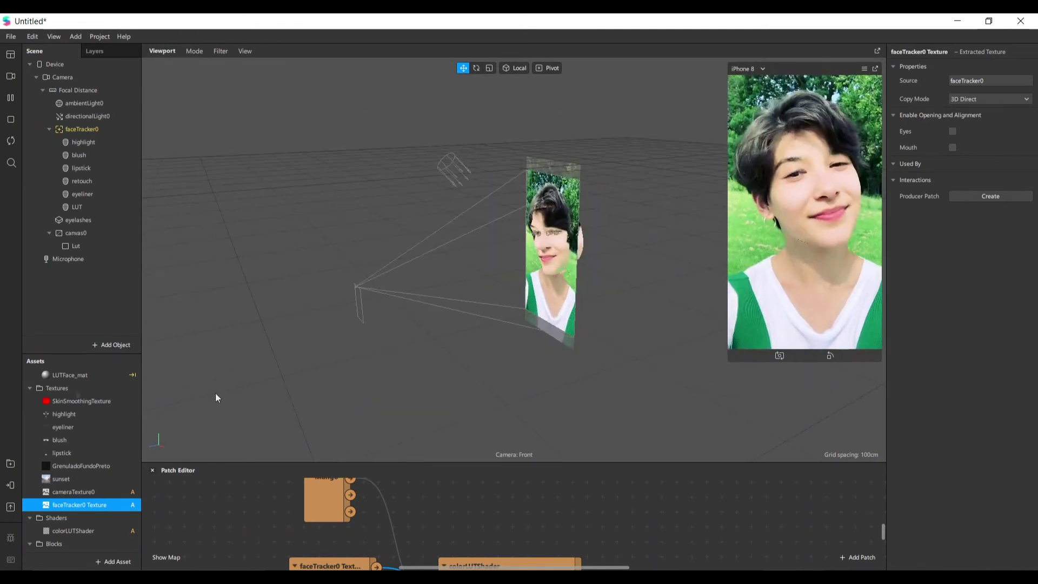
left_click(11, 77)
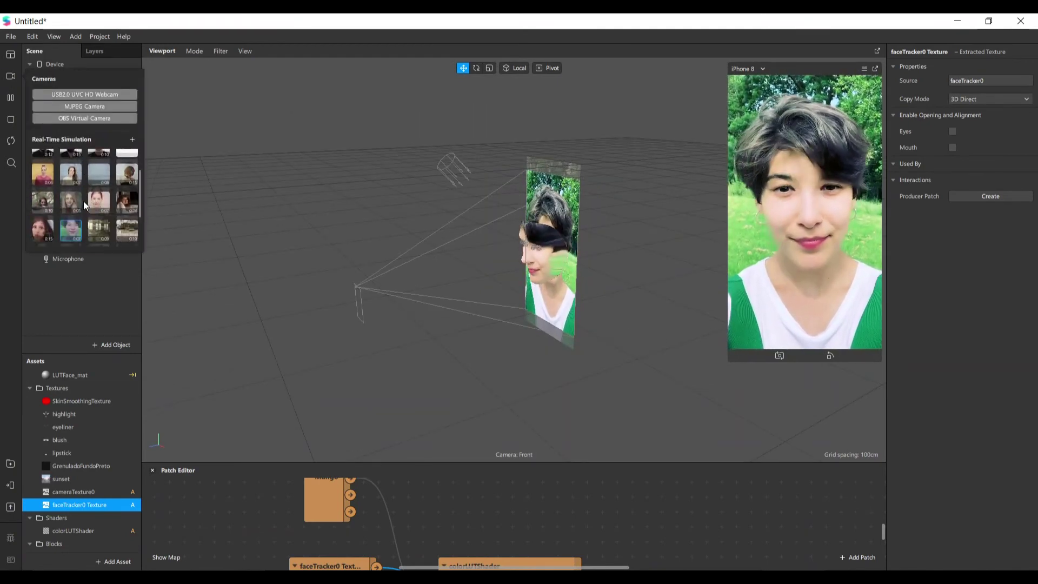
left_click(96, 176)
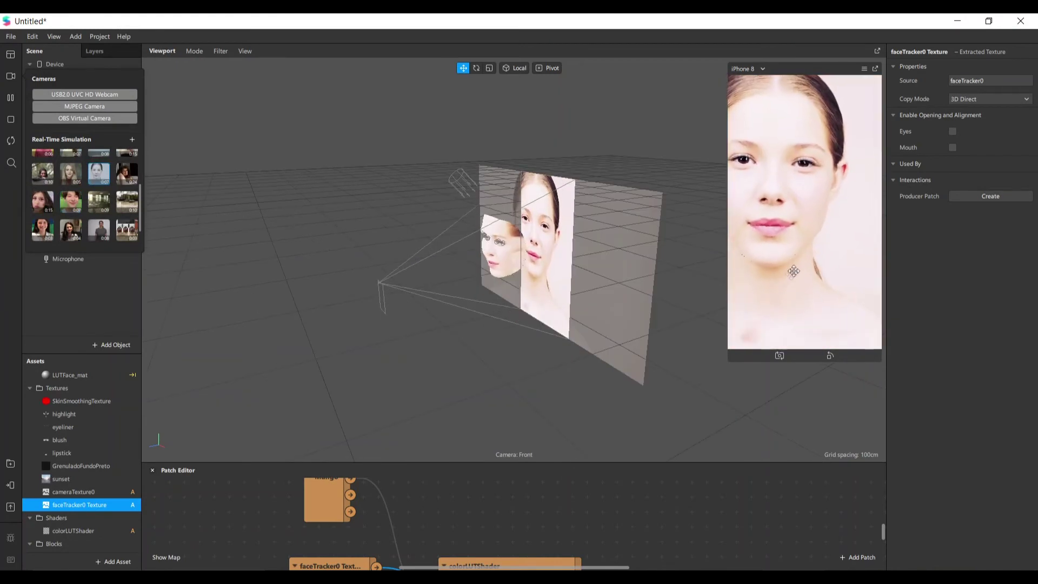
left_click(757, 272)
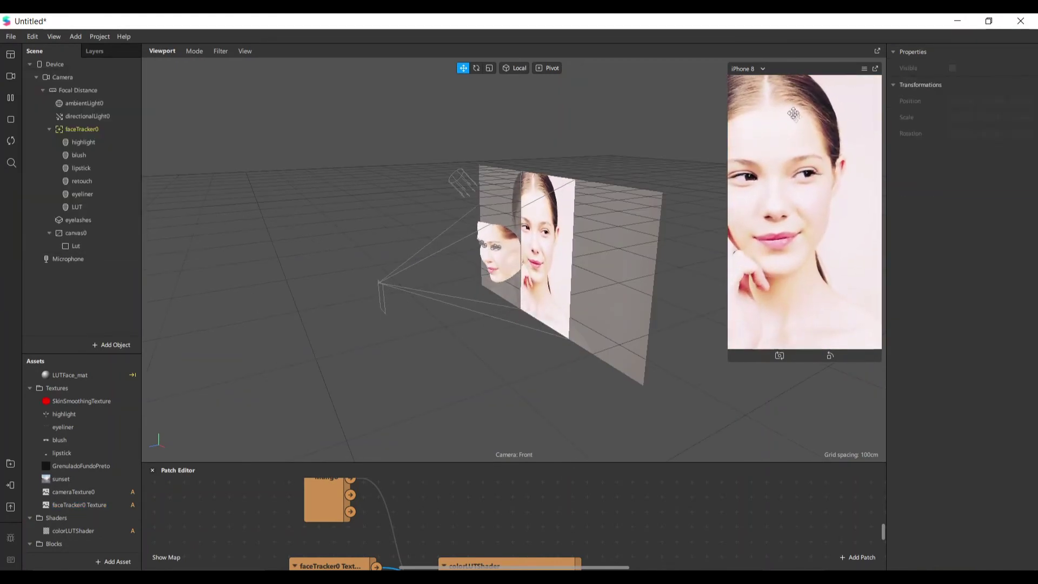
scroll(509, 288, "down", 2)
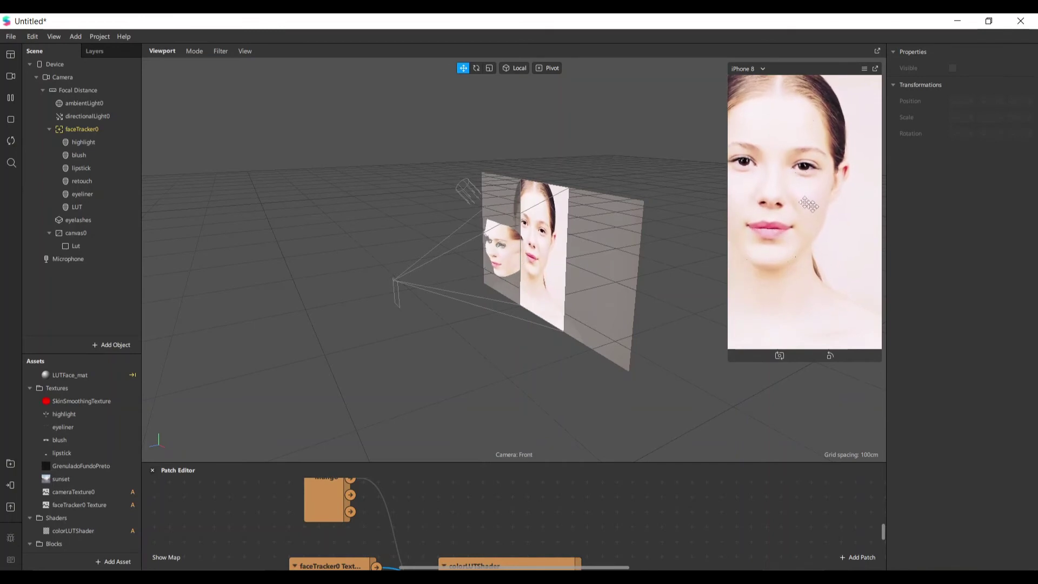
scroll(370, 279, "down", 2)
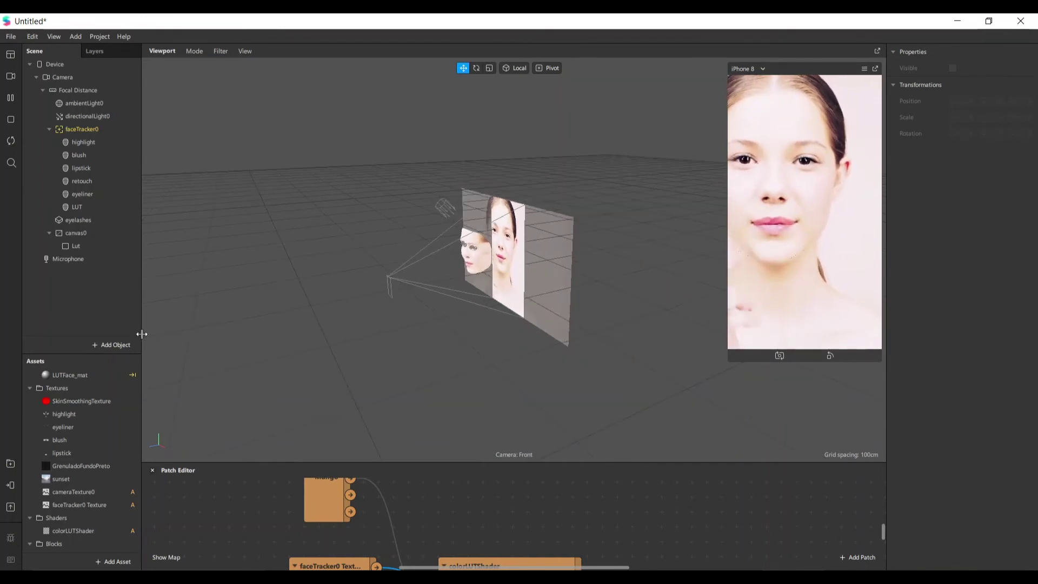
Step: Move canvas0, holding the Lut rectangle, above faceTracker0 in the Scene hierarchy
left_click(90, 234)
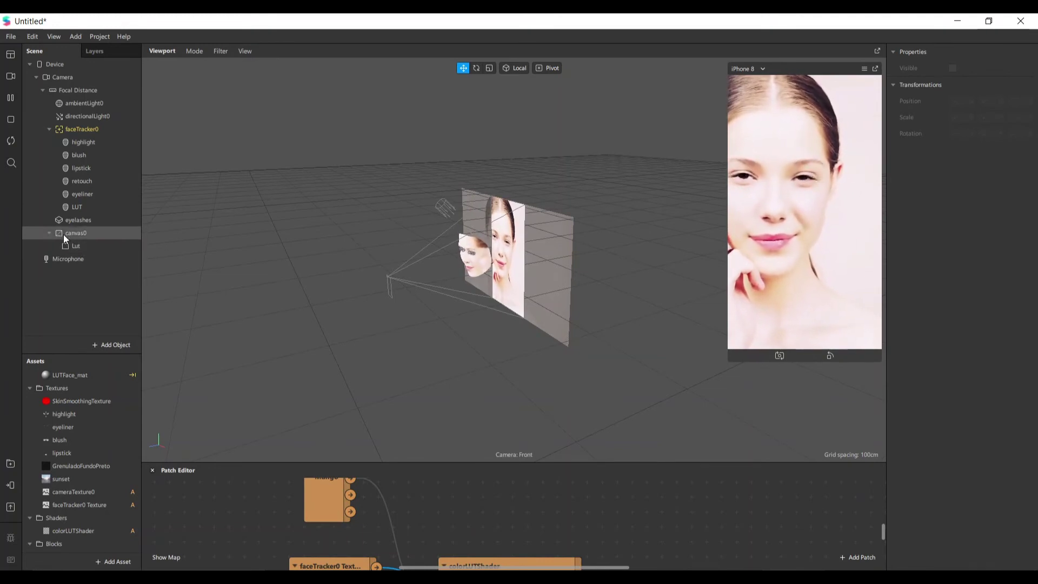
left_click(70, 233)
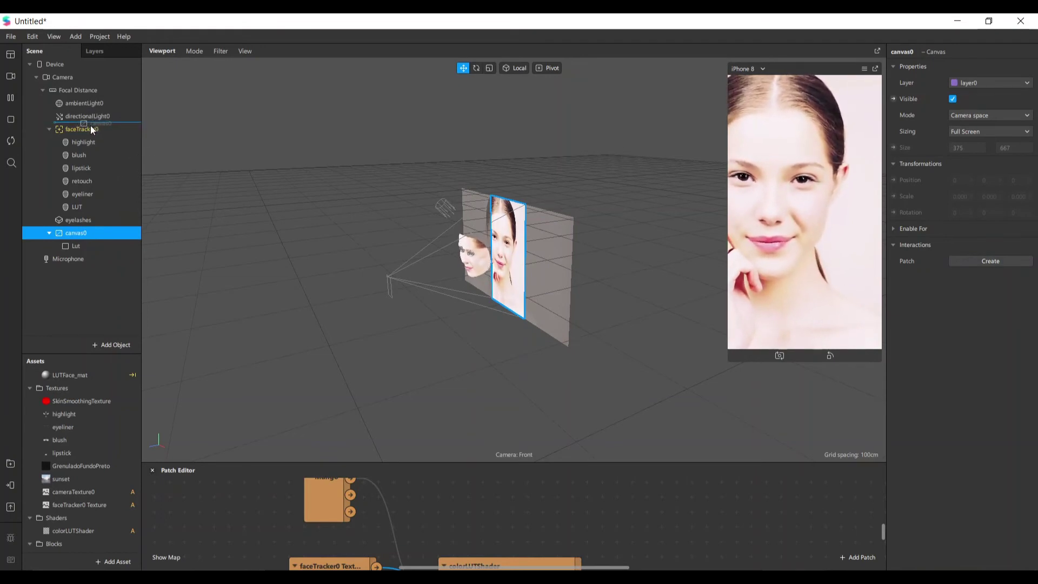
left_click_drag(90, 125, 89, 125)
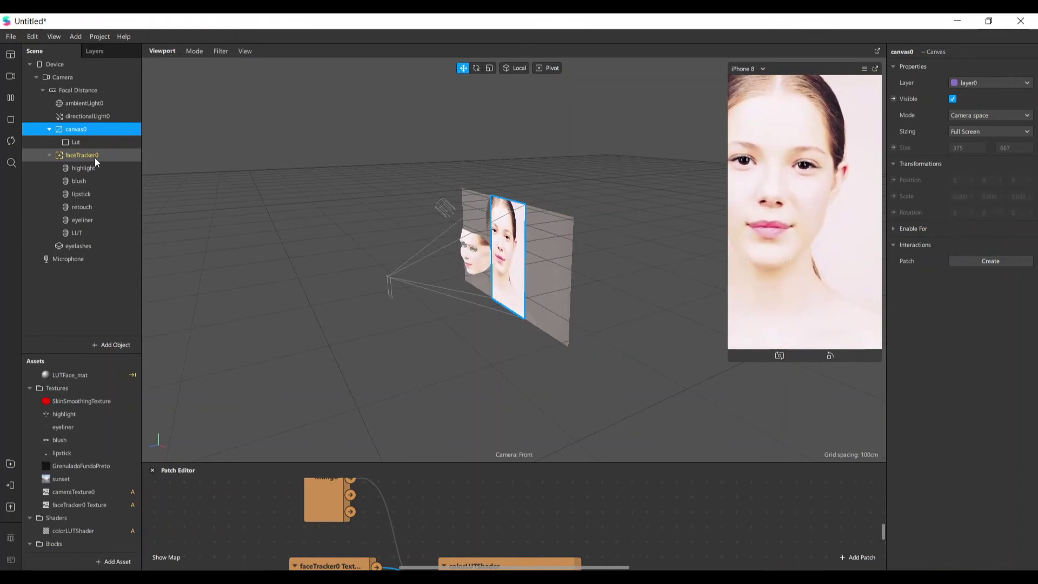
scroll(118, 436, "up", 5)
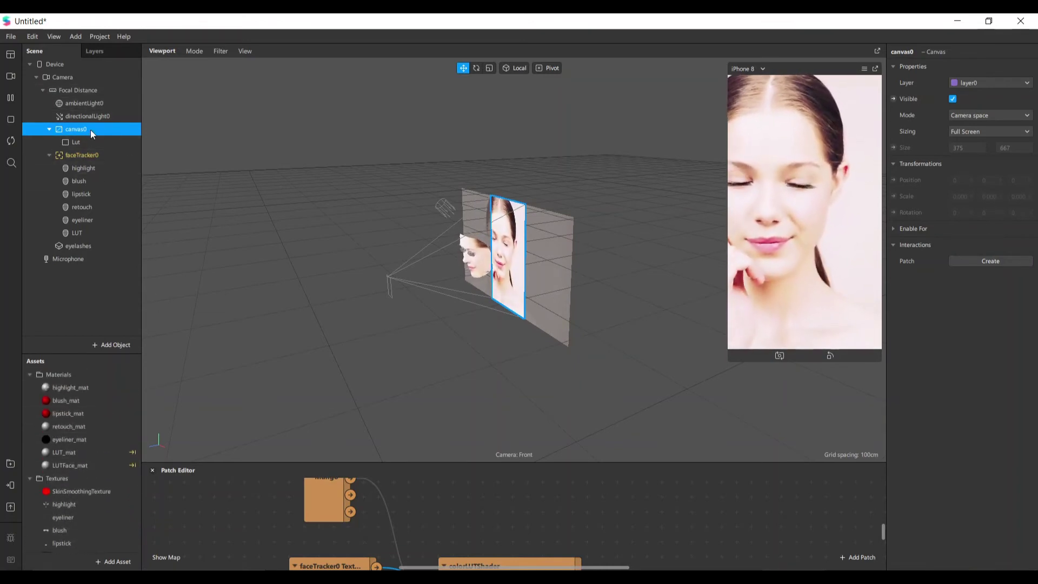
Step: Turn off Use Depth Test and Write to Depth in LUT_mat's Advanced Render Options
left_click(95, 144)
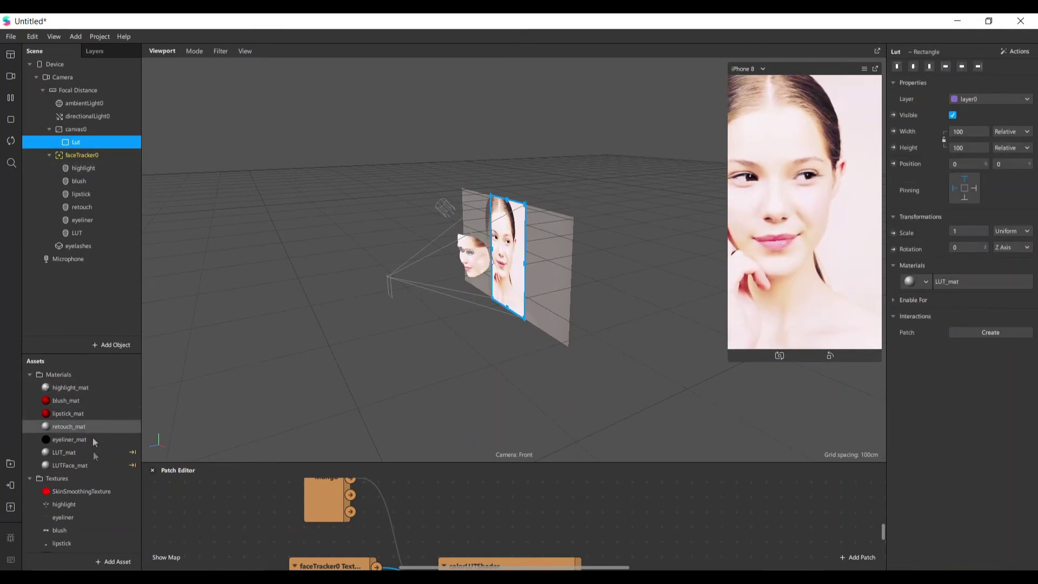
double_click(62, 453)
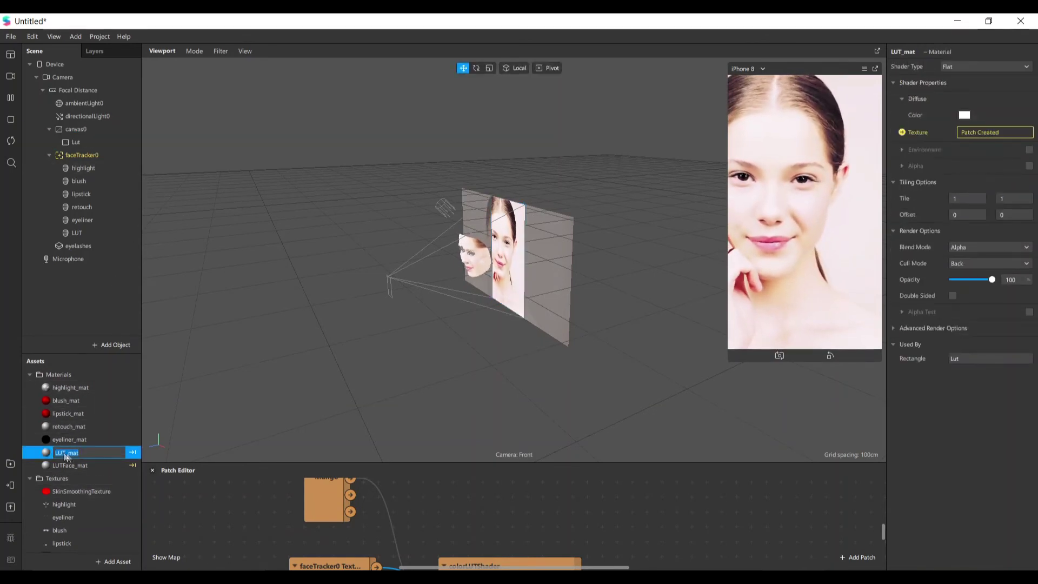
left_click(941, 329)
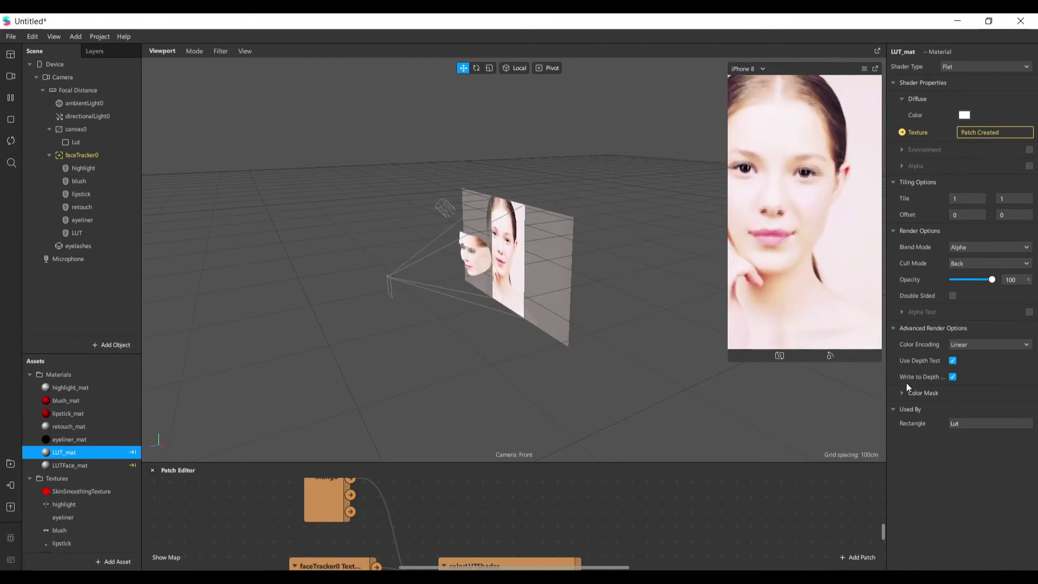
left_click(953, 361)
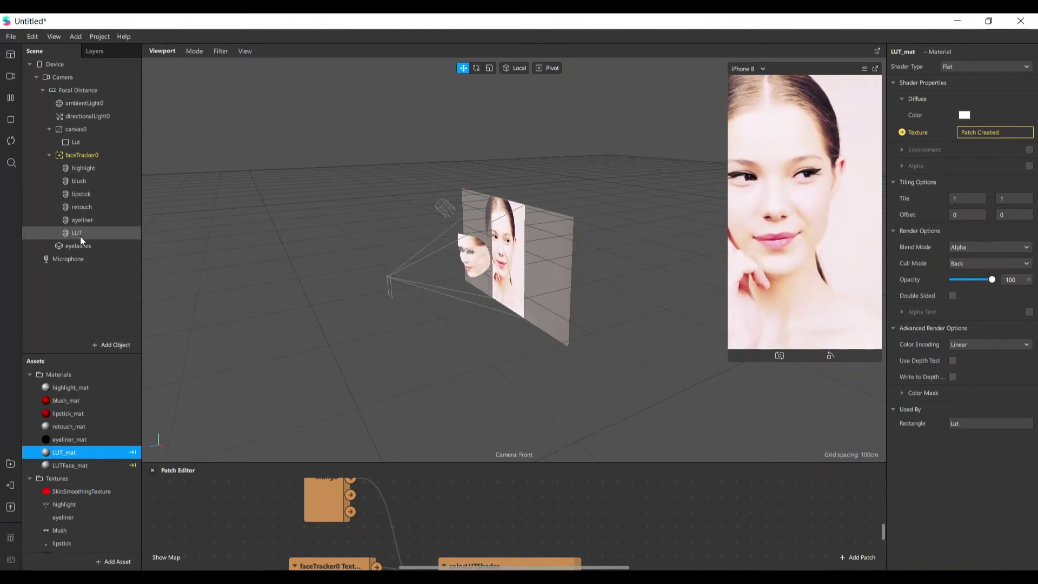
Step: Move the LUT face mesh to the top of faceTracker0's children, then try several clips, ending on a man
left_click_drag(82, 235, 101, 223)
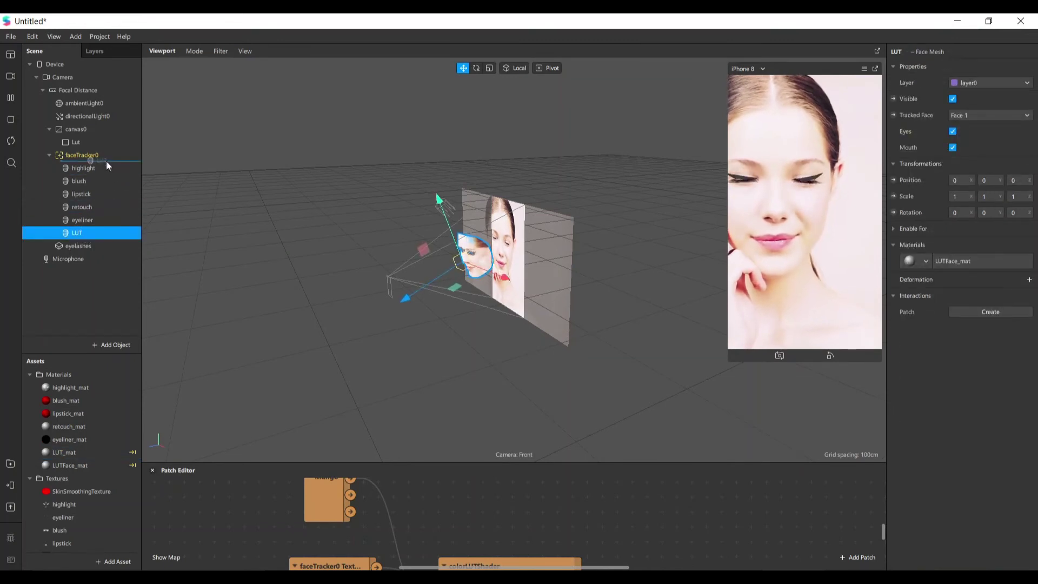
left_click_drag(106, 161, 239, 199)
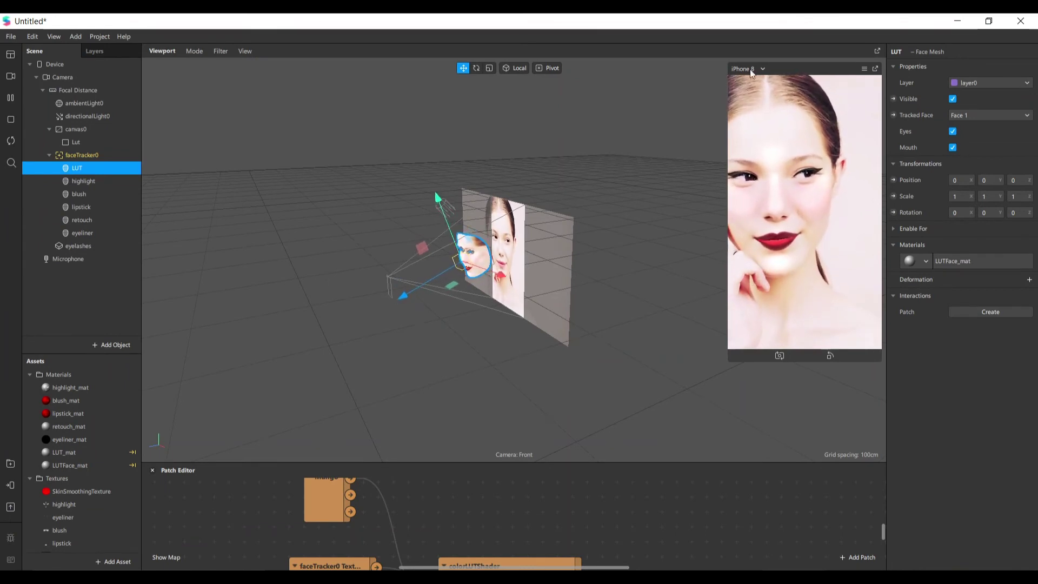
left_click(10, 79)
left_click(66, 205)
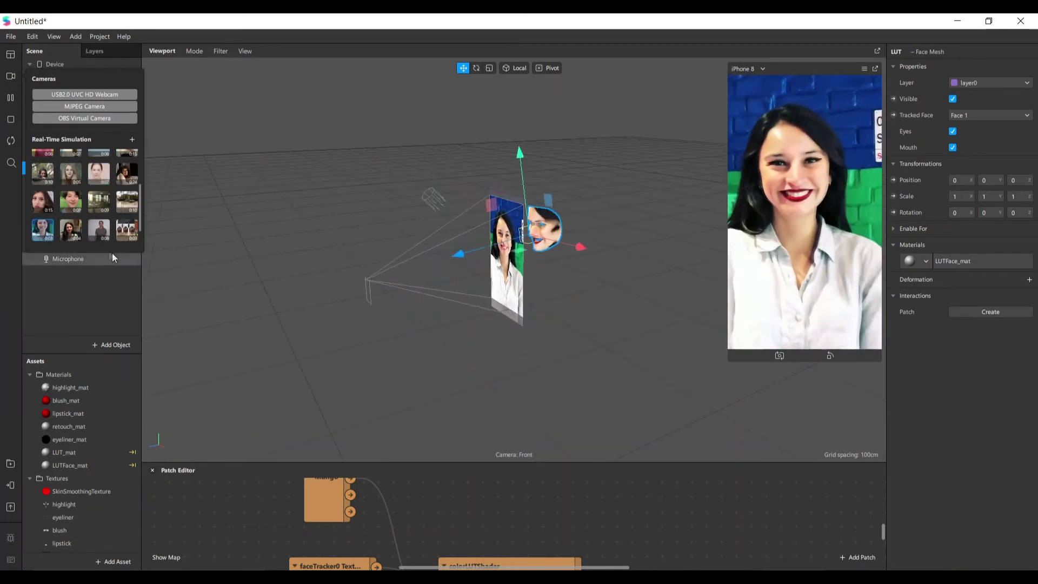
scroll(65, 215, "up", 5)
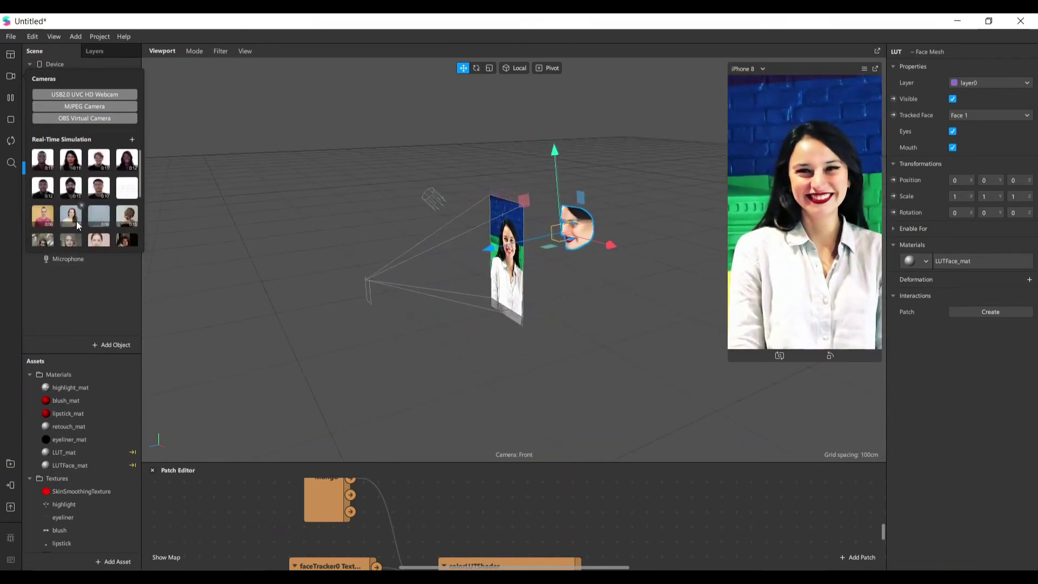
left_click(71, 216)
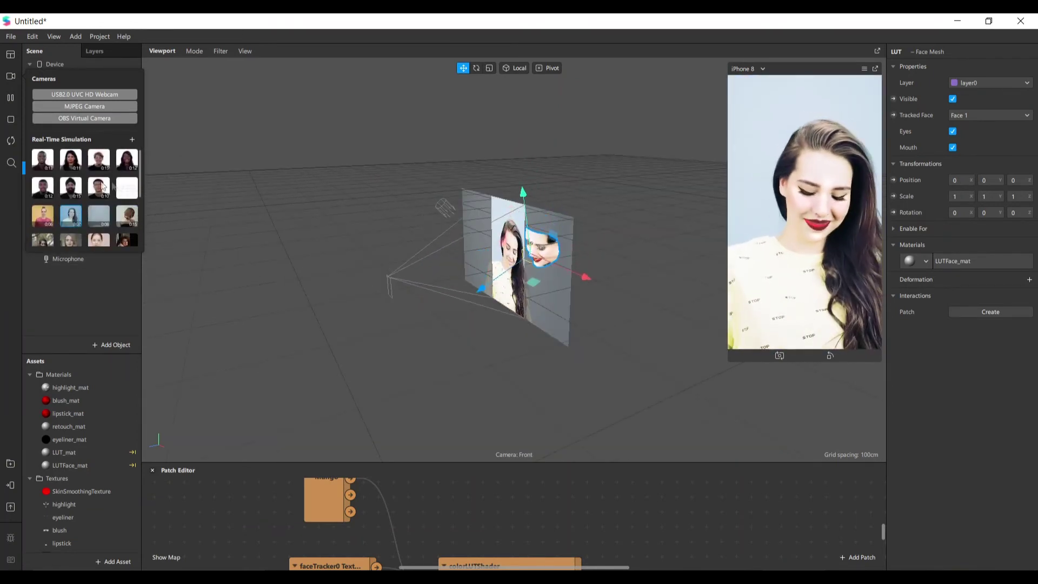
left_click(107, 167)
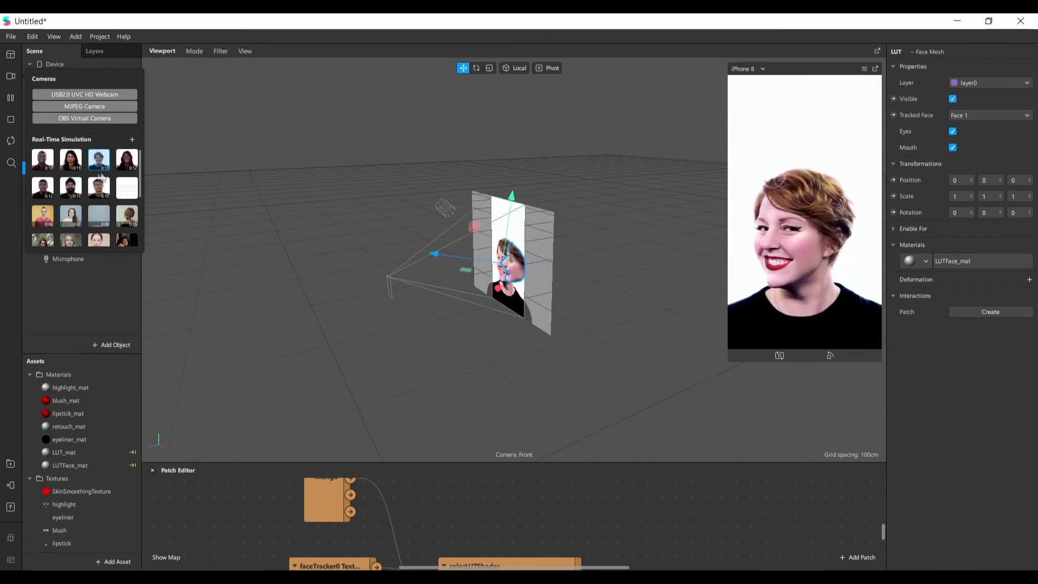
left_click(71, 160)
left_click(44, 192)
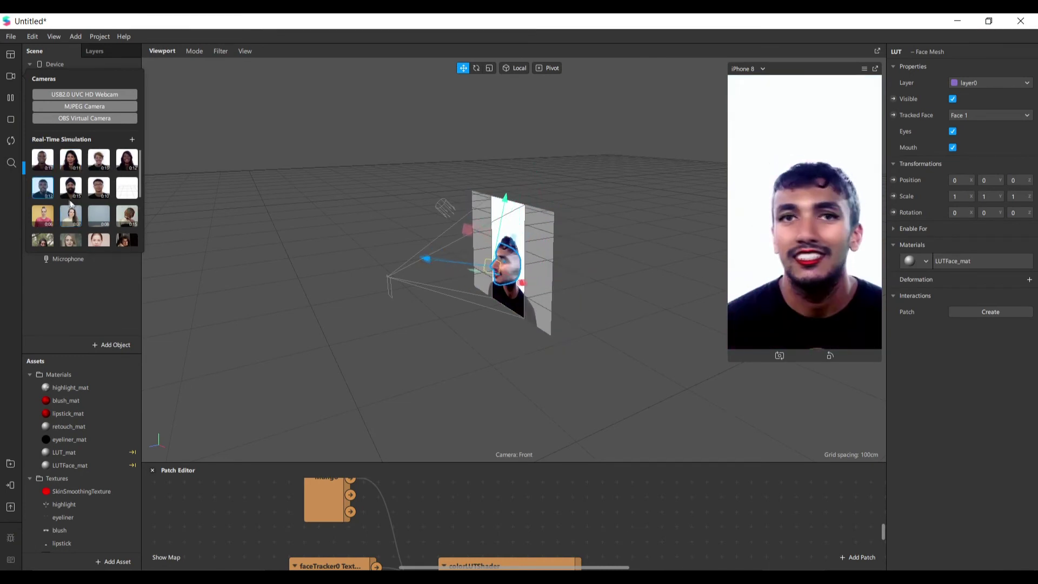
left_click(43, 159)
left_click(731, 416)
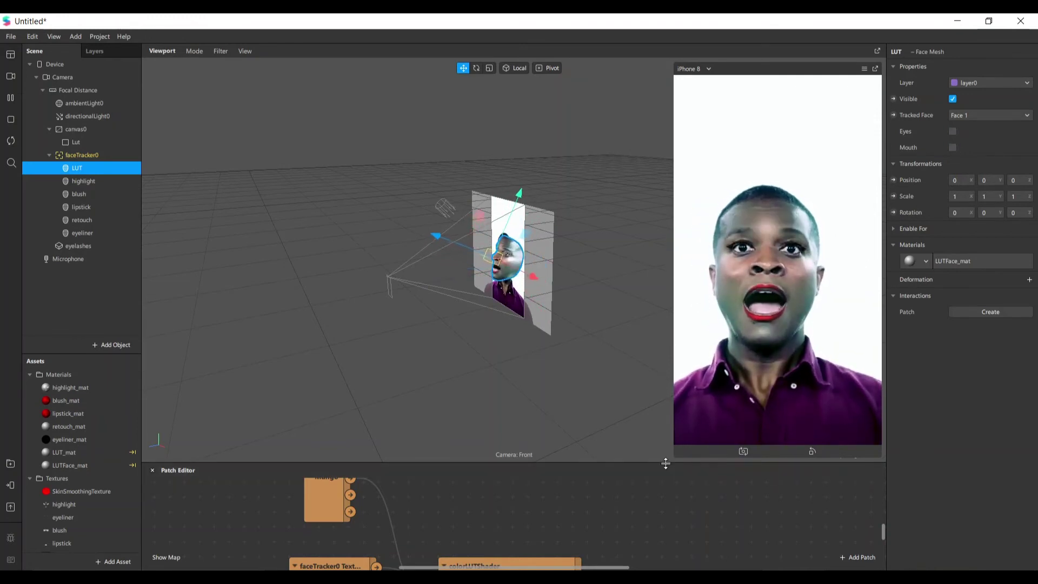
Step: Enlarge the 3D viewport and phone preview, and open the eyeliner material's settings
left_click_drag(664, 467, 673, 519)
left_click_drag(677, 457, 655, 492)
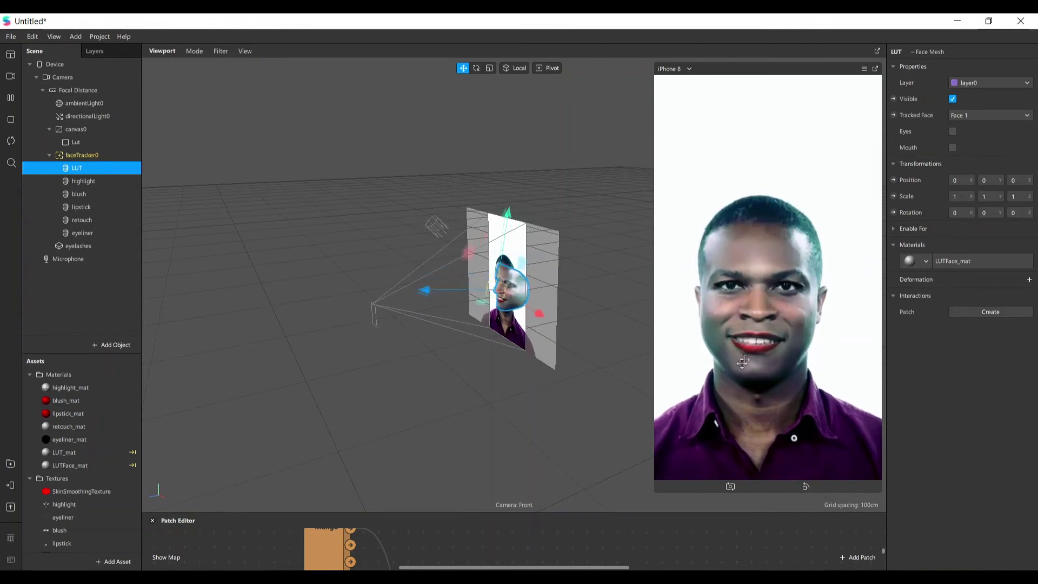
left_click(64, 439)
Step: Turn on Write to Depth for blush_mat
left_click(65, 401)
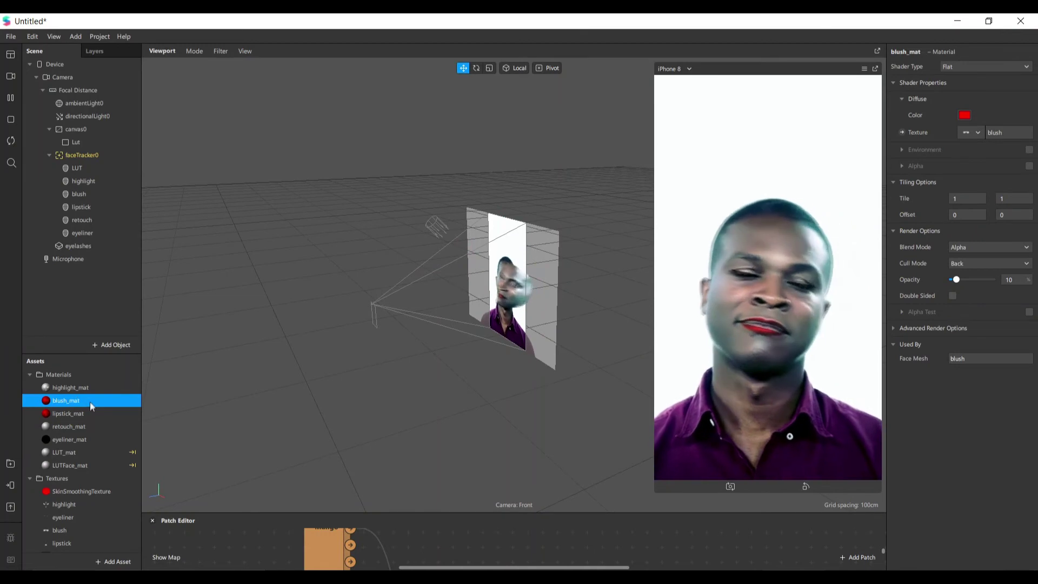
left_click(71, 388, "shift")
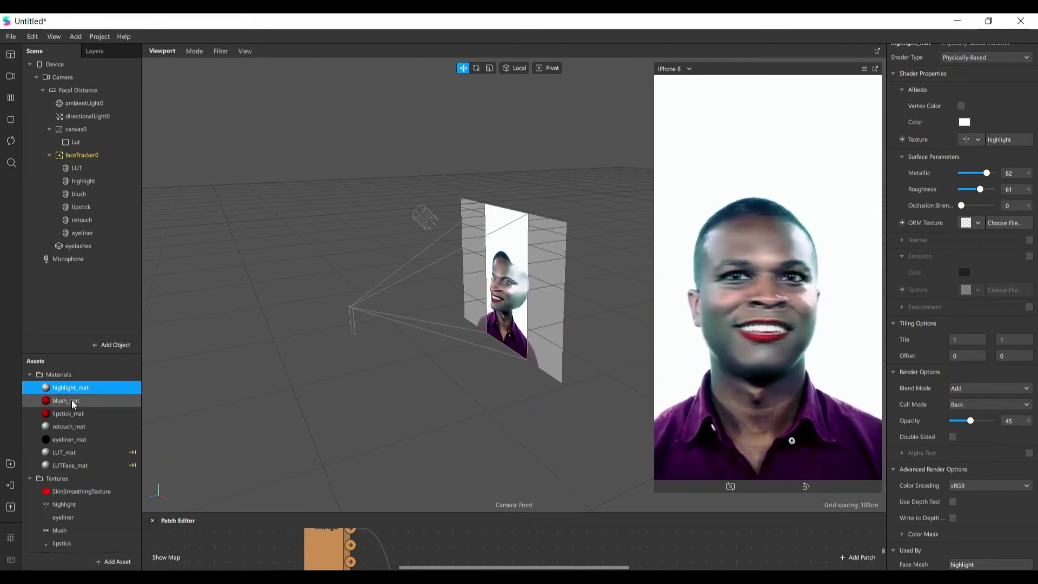
key("Down")
left_click(953, 377)
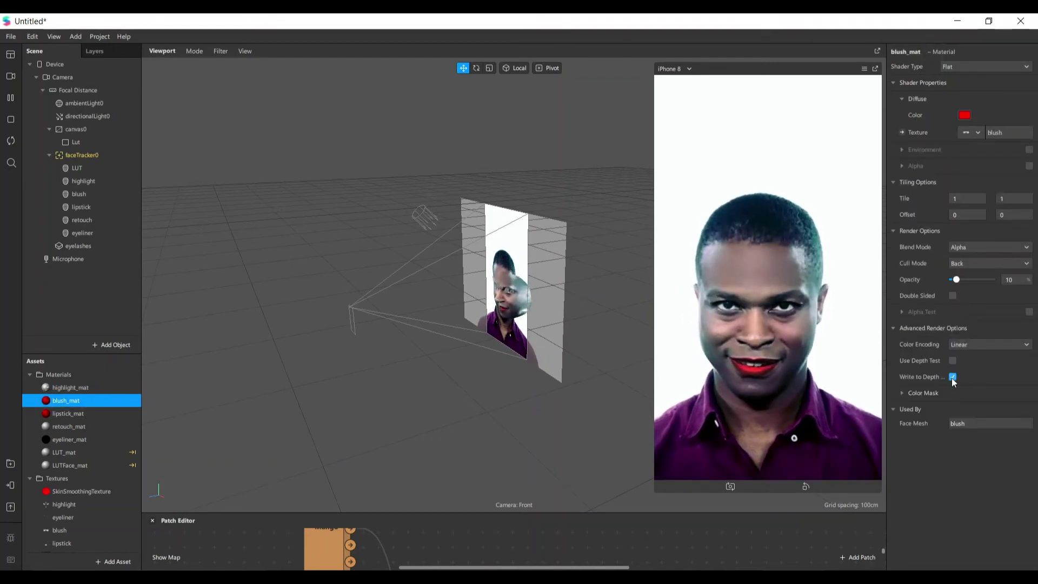
Step: Switch off Use Depth Test and Write to Depth in eyeliner_mat's Advanced Render Options
left_click(81, 413)
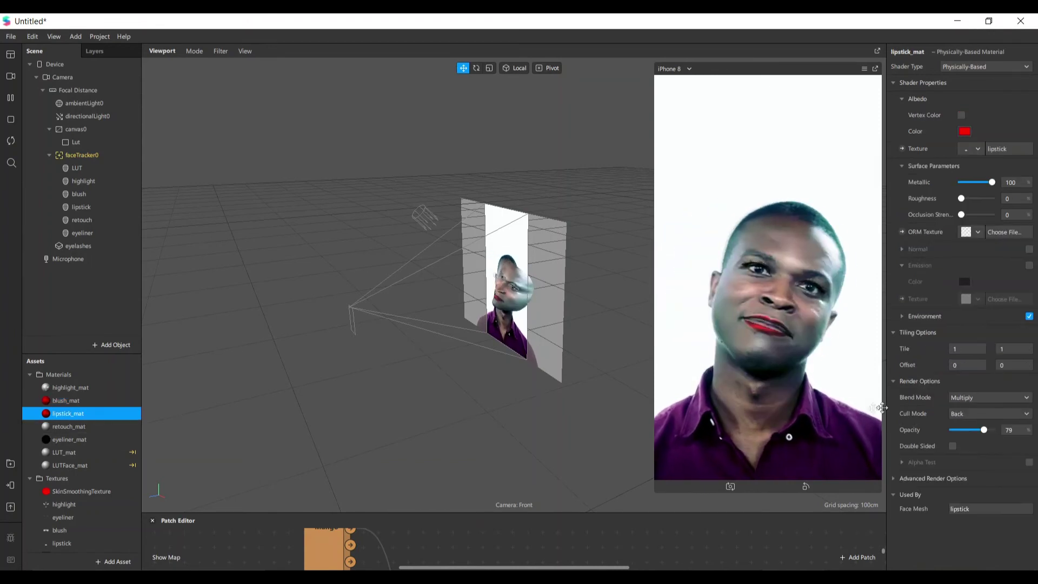
left_click(900, 478)
left_click(124, 439)
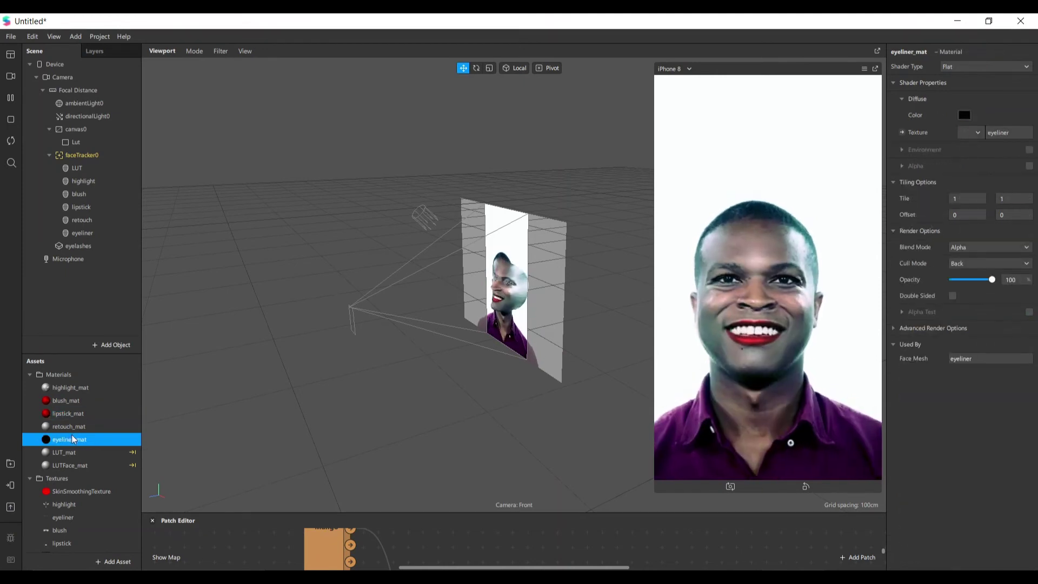
left_click(125, 426)
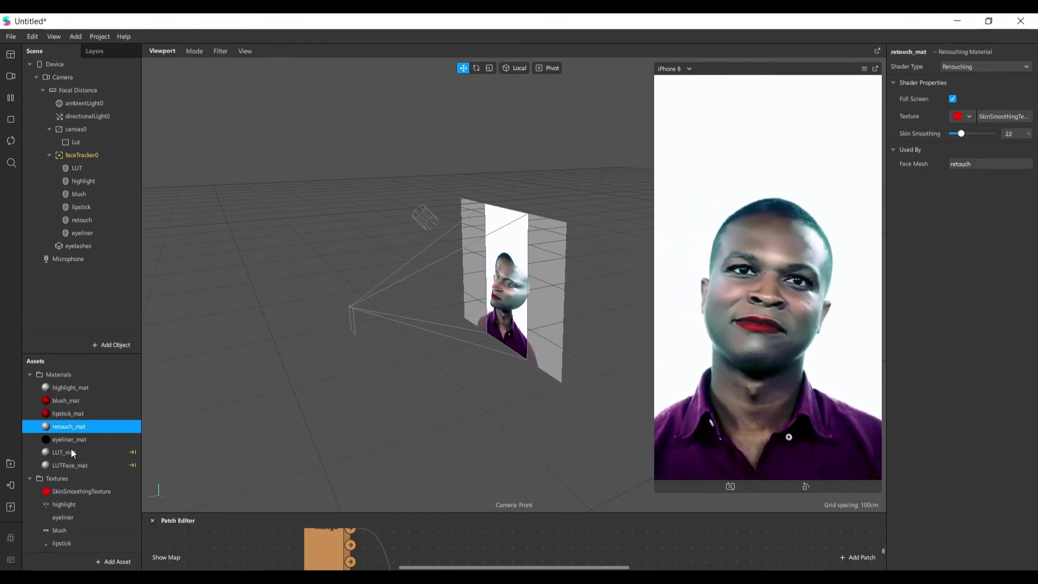
key("Down")
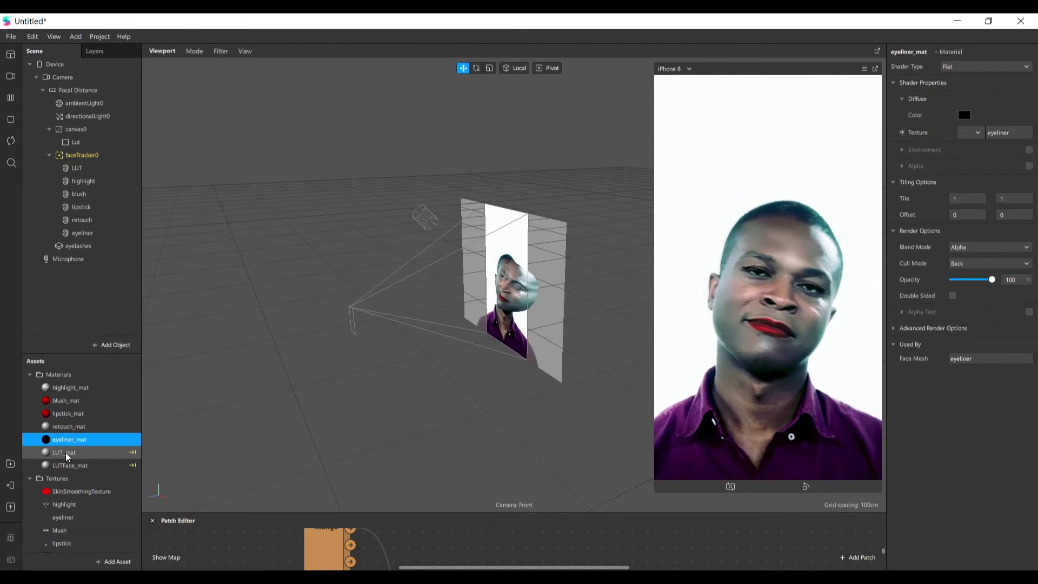
left_click(899, 329)
left_click(953, 361)
left_click(953, 377)
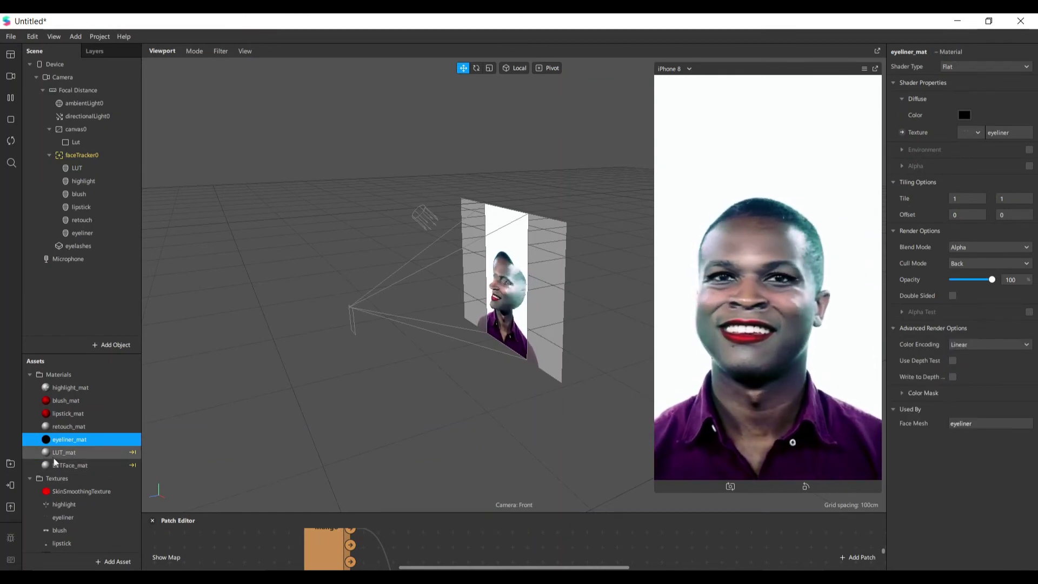
key("Down")
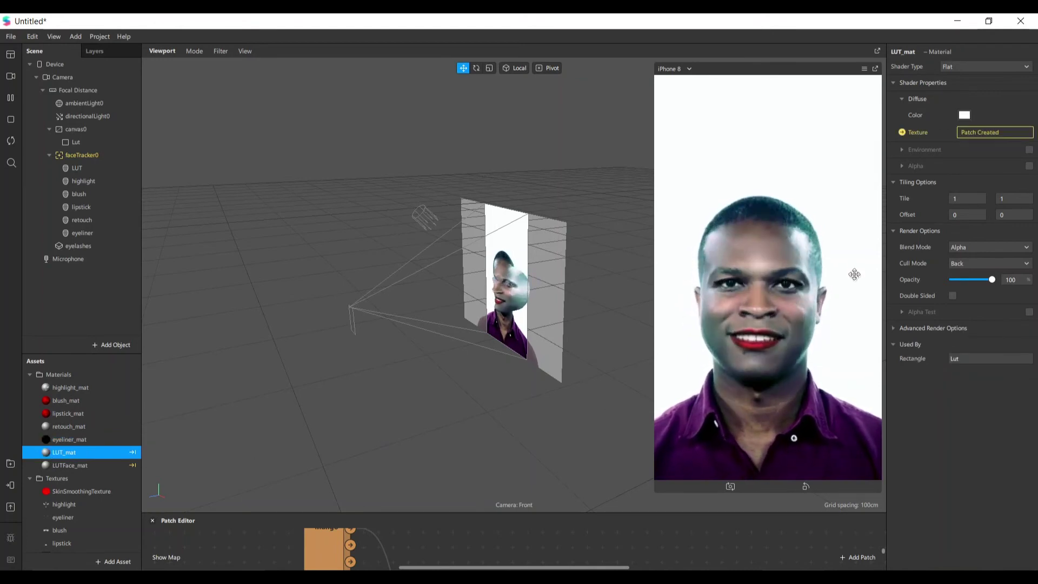
Step: Cycle through the simulation videos, ending on the long-haired woman in the cream top
left_click(11, 76)
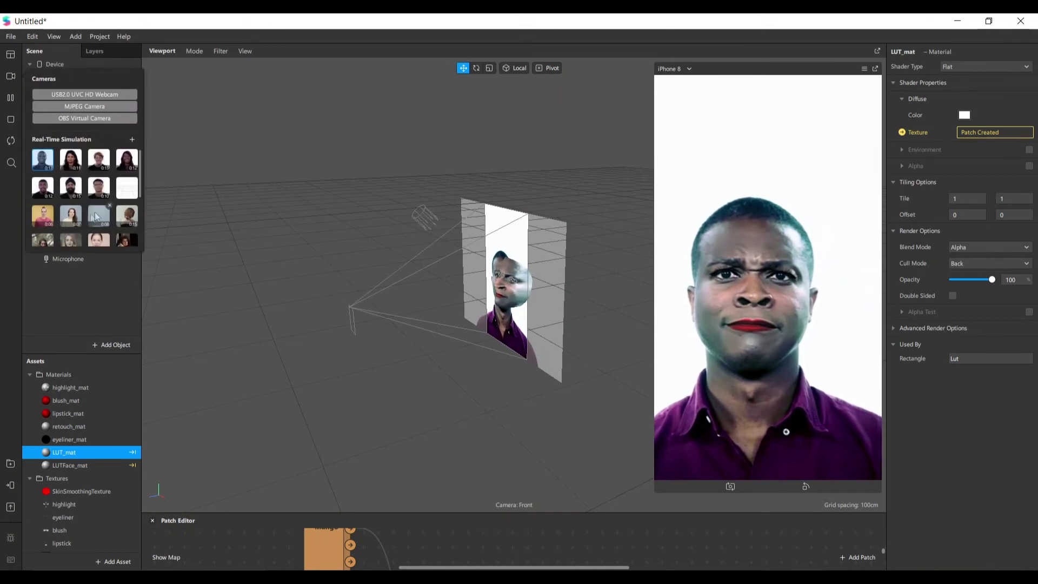
left_click(71, 242)
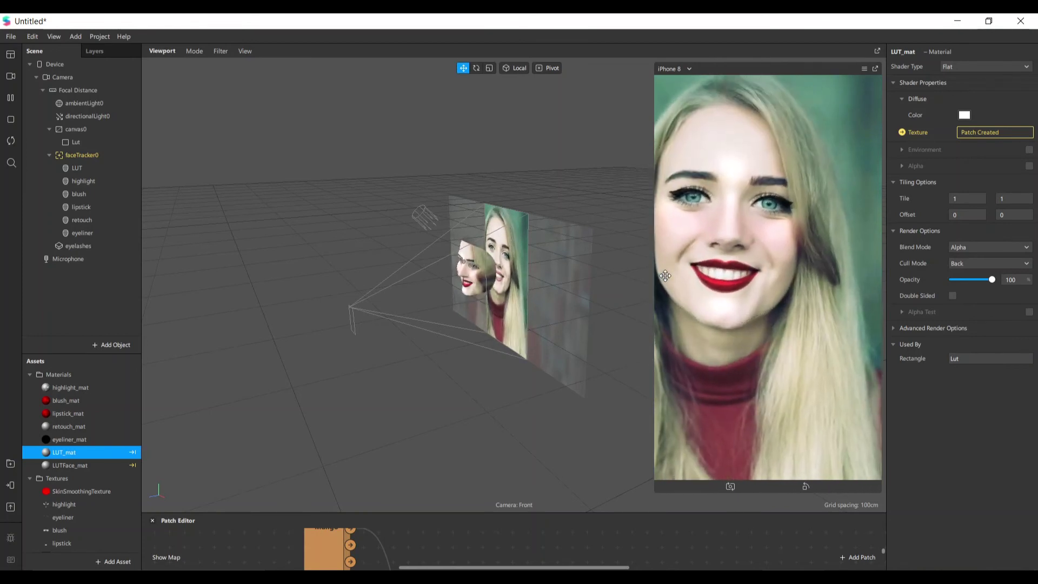
left_click(7, 78)
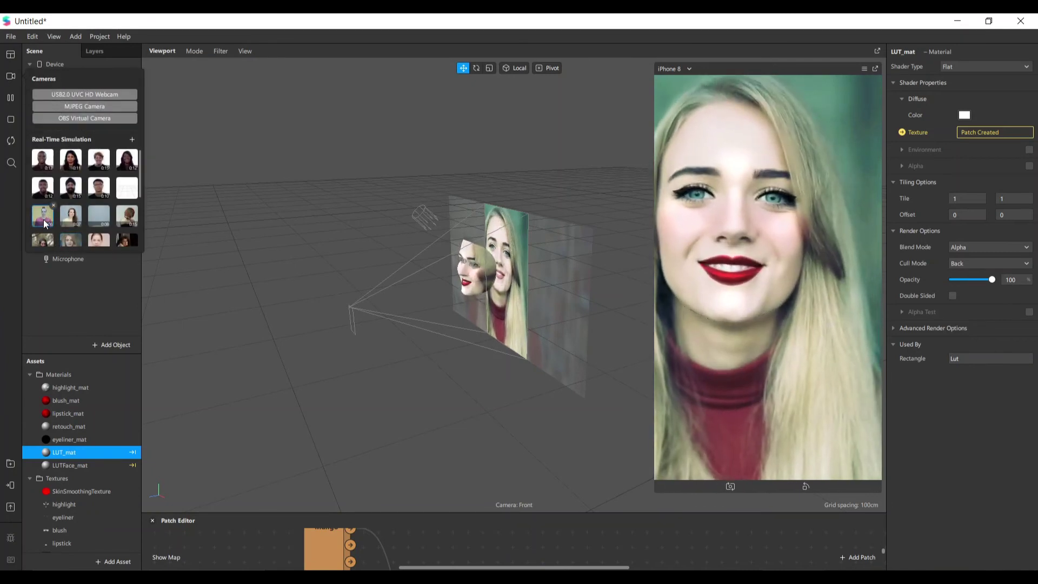
left_click(44, 221)
left_click(73, 219)
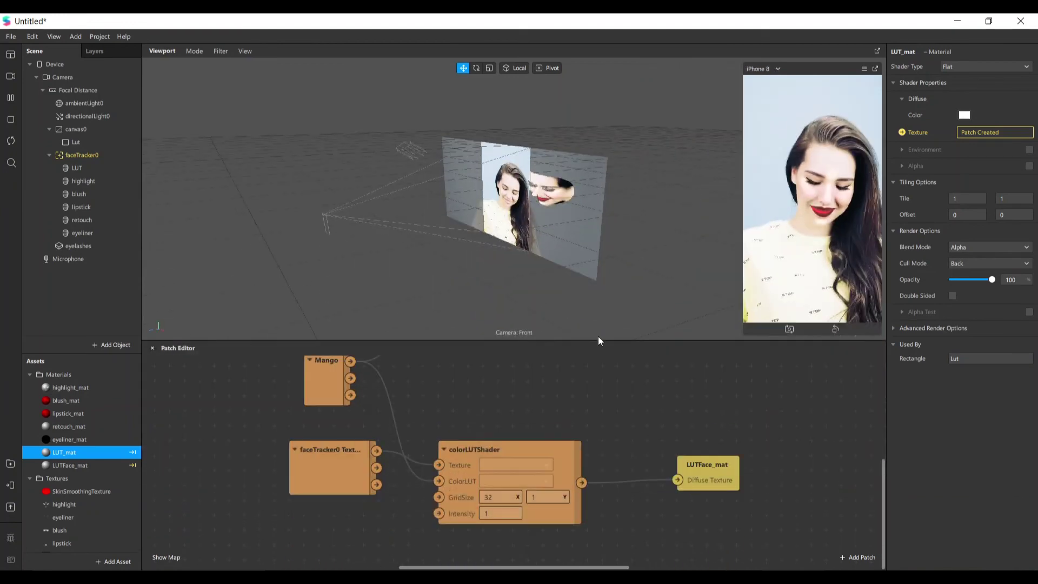
Step: Import faceMeshMask.png into the project Assets
scroll(73, 466, "down", 3)
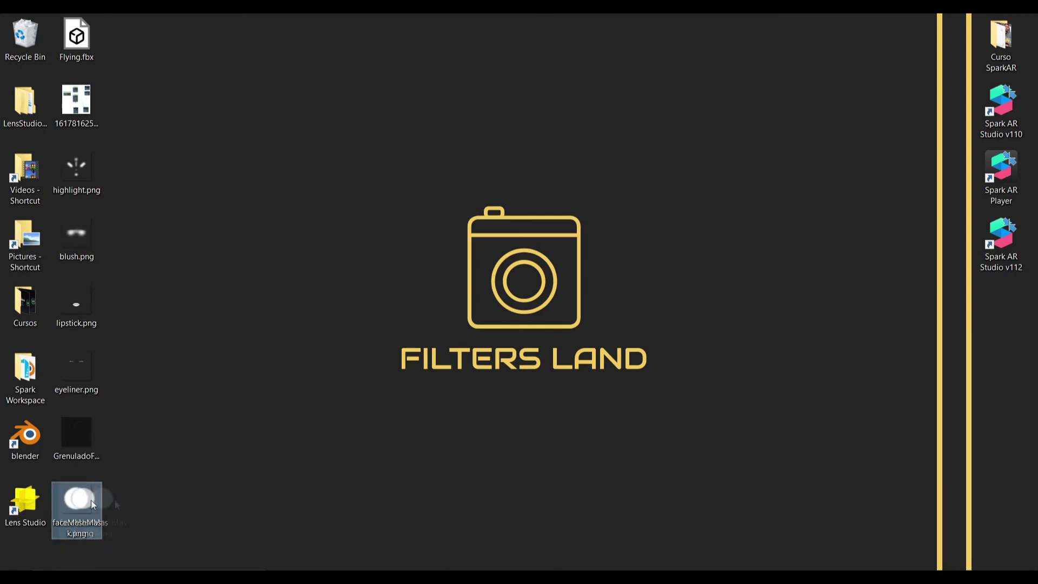
left_click_drag(92, 503, 739, 541)
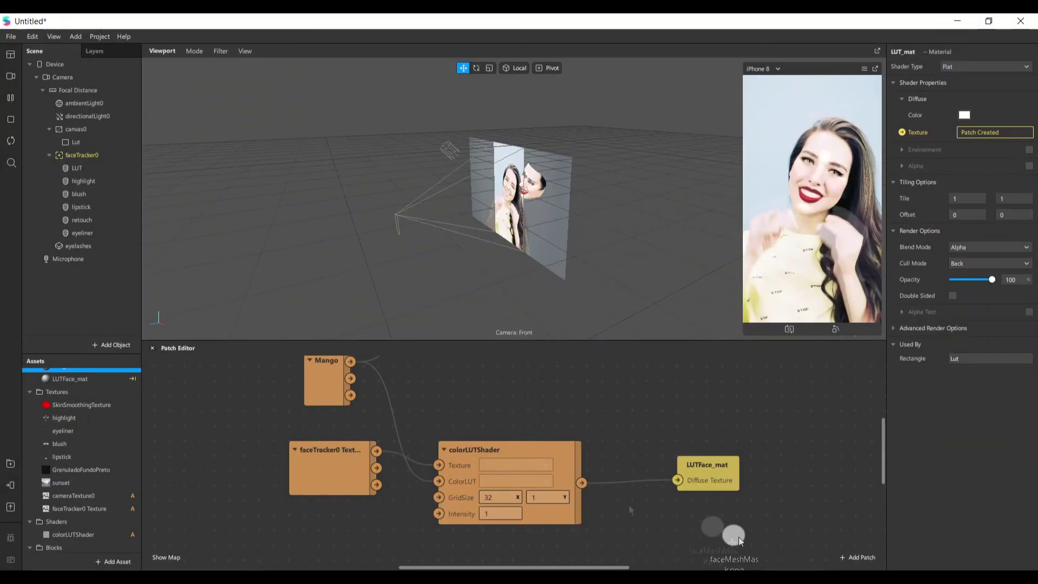
left_click(71, 521)
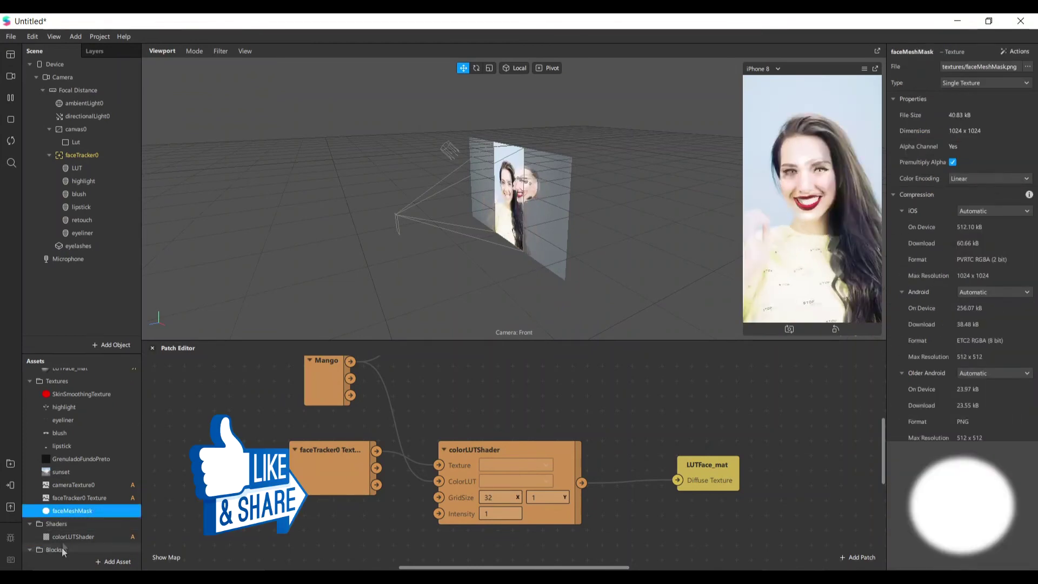
Step: Enable Alpha on LUTFace_mat with faceMeshMask as its alpha texture, then enlarge the preview
scroll(72, 509, "up", 4)
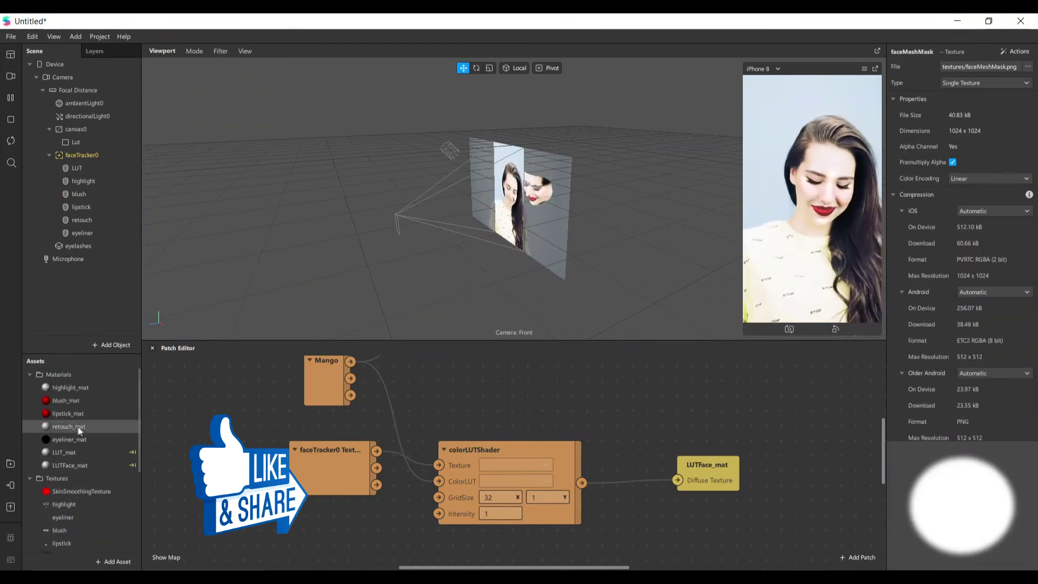
left_click(71, 465)
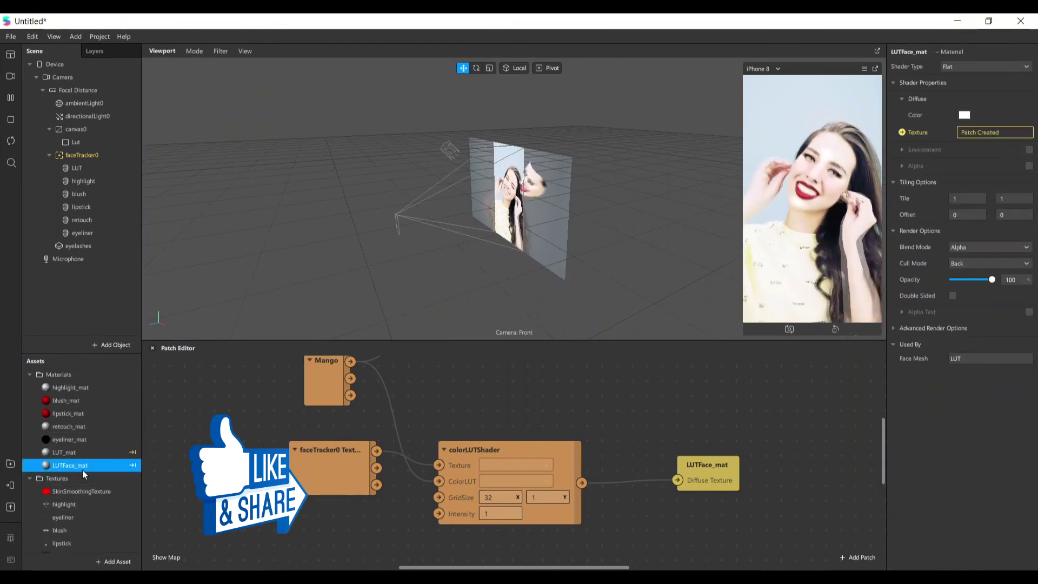
left_click(919, 166)
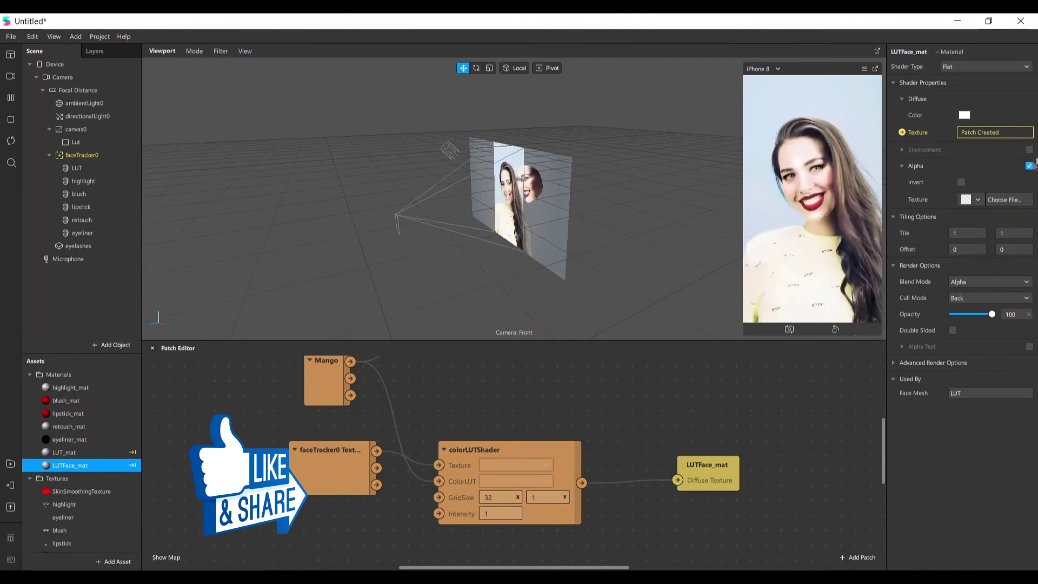
left_click(977, 199)
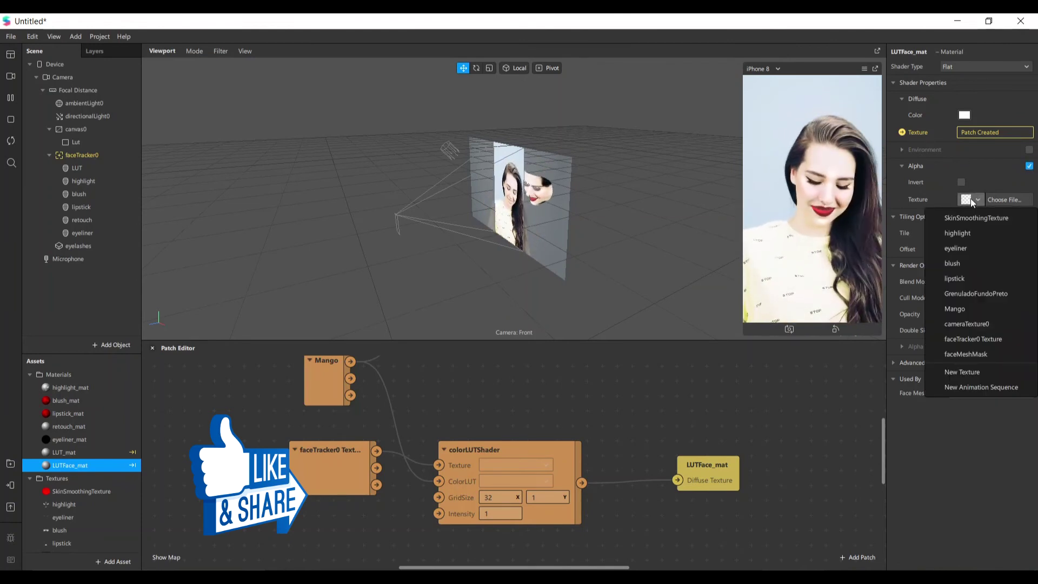
left_click(965, 354)
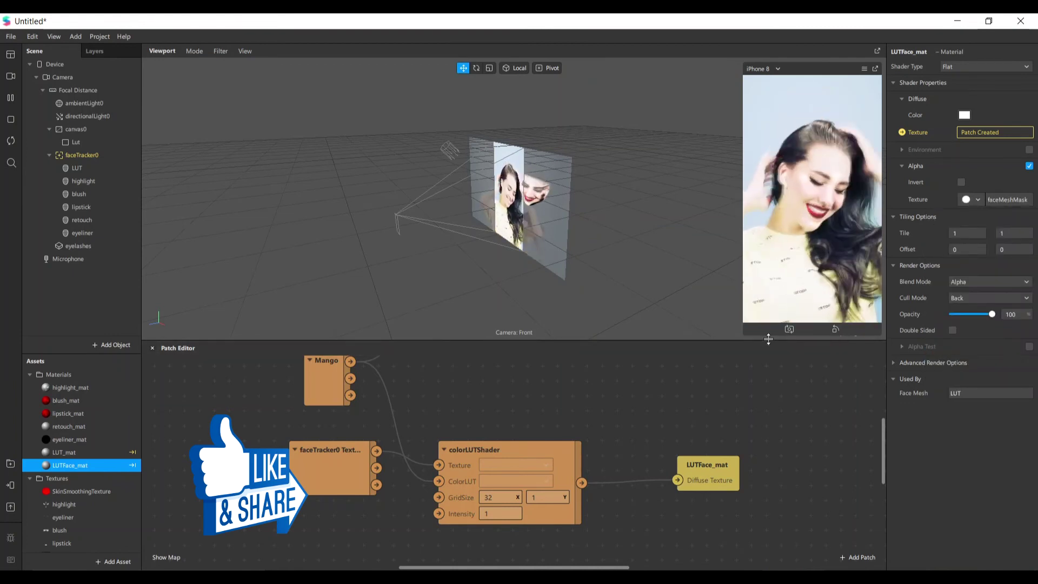
left_click_drag(763, 343, 693, 484)
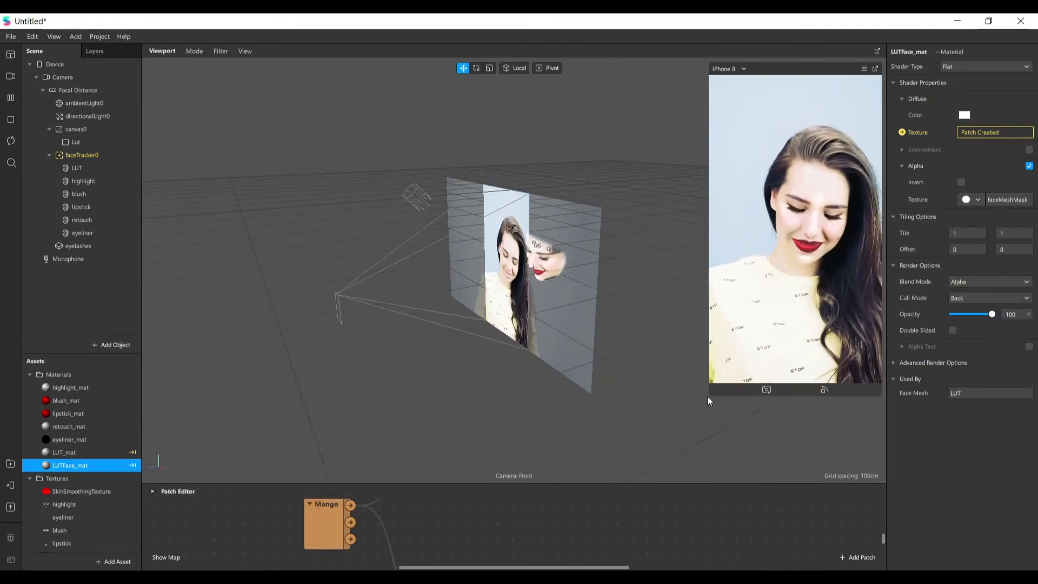
left_click_drag(710, 396, 663, 480)
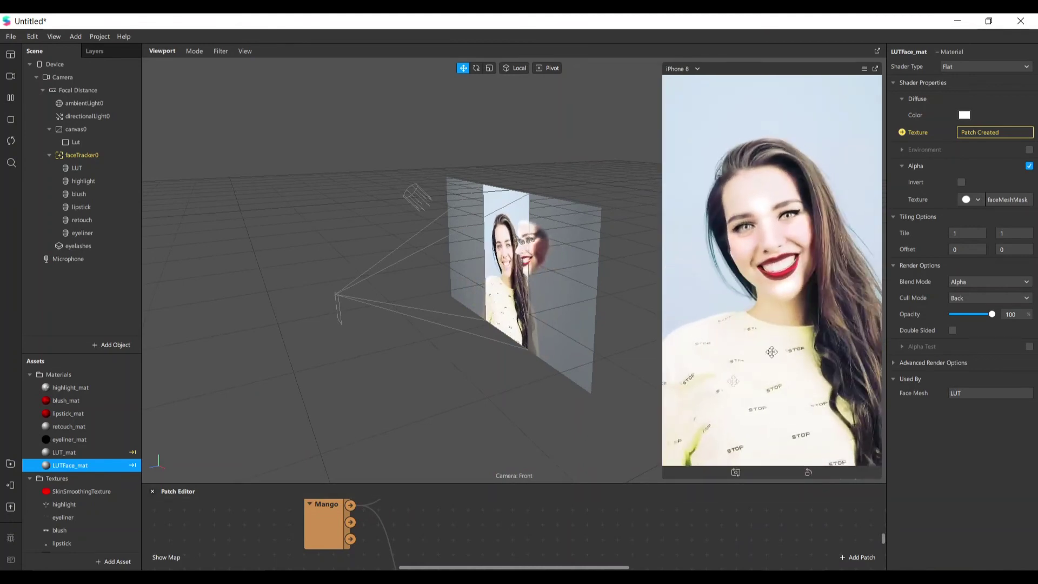
left_click_drag(569, 491, 682, 294)
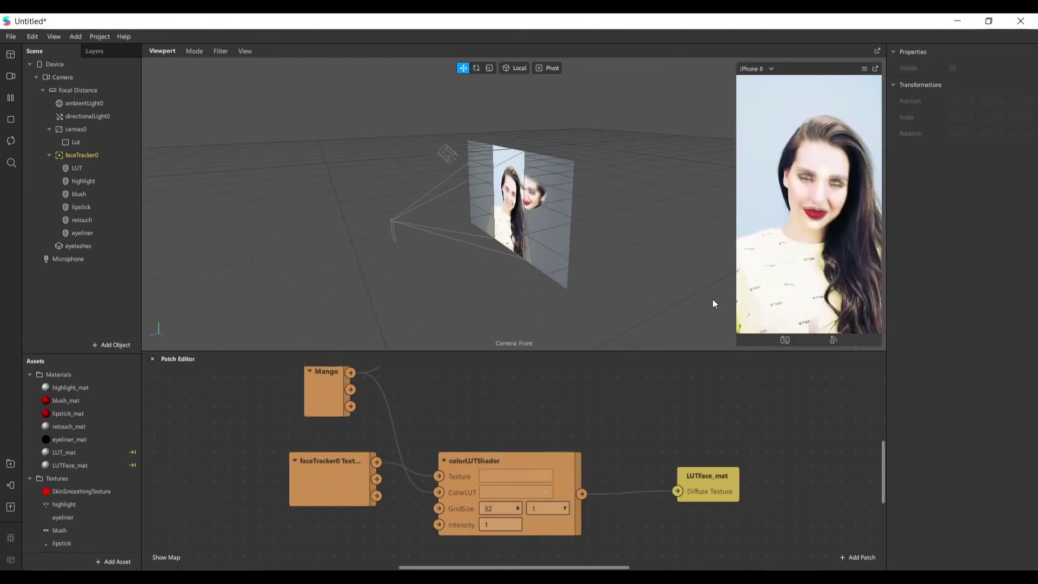
left_click_drag(716, 361, 379, 457)
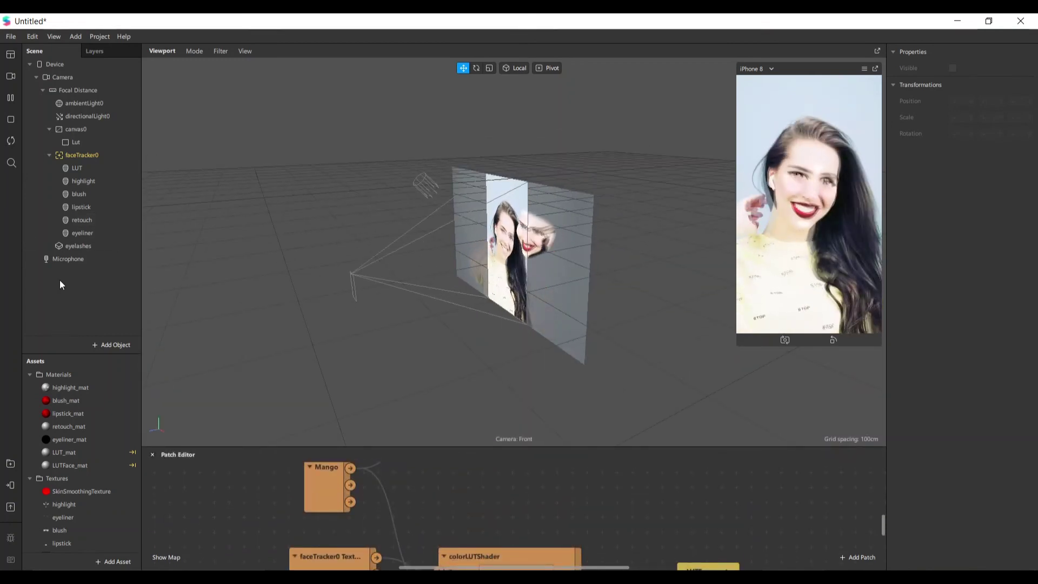
left_click_drag(281, 447, 281, 331)
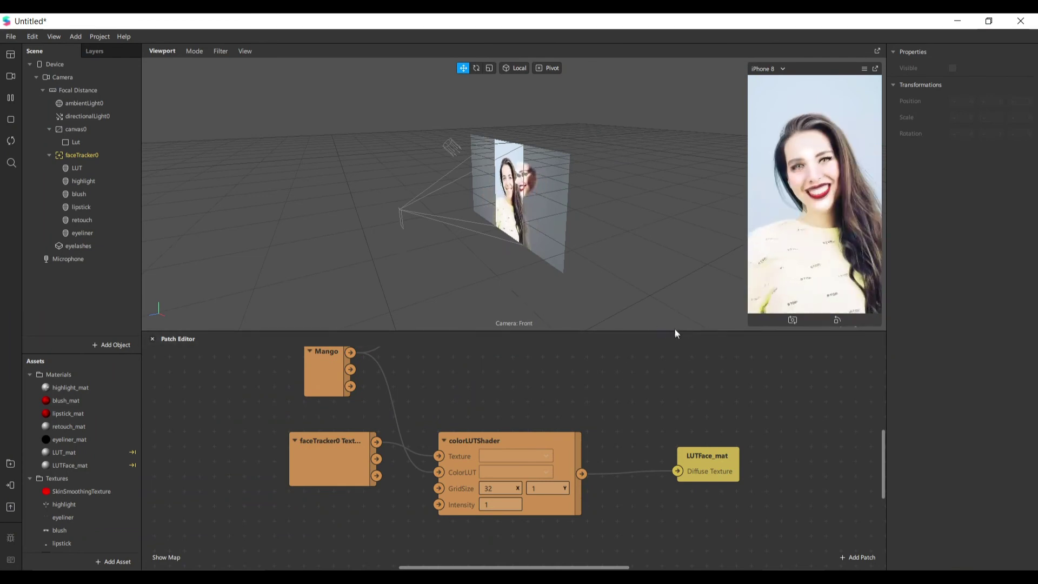
left_click_drag(676, 332, 676, 438)
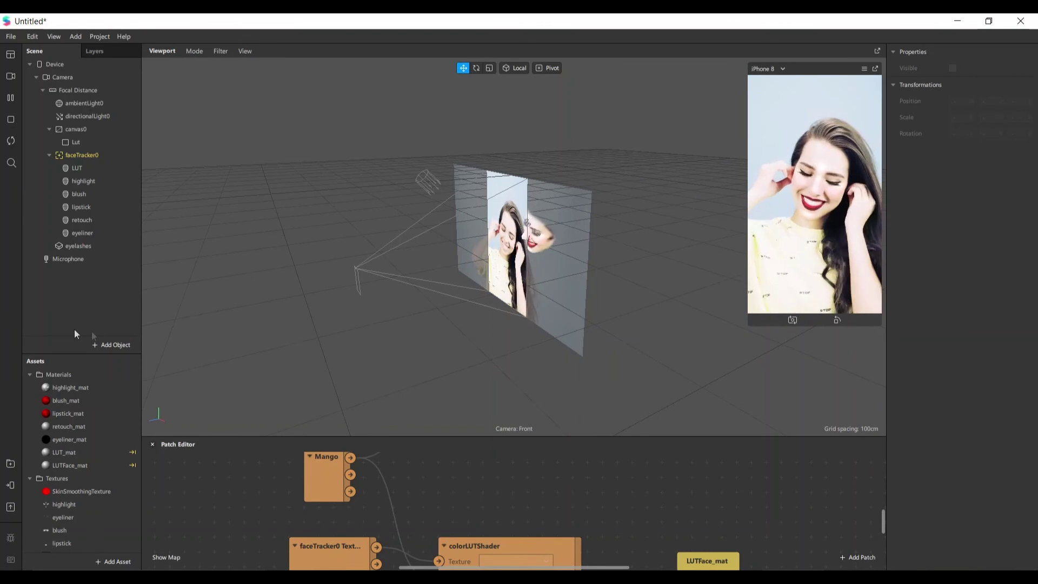
left_click(111, 344)
Step: Insert a Rectangle and make it fill the full screen height
type("rect")
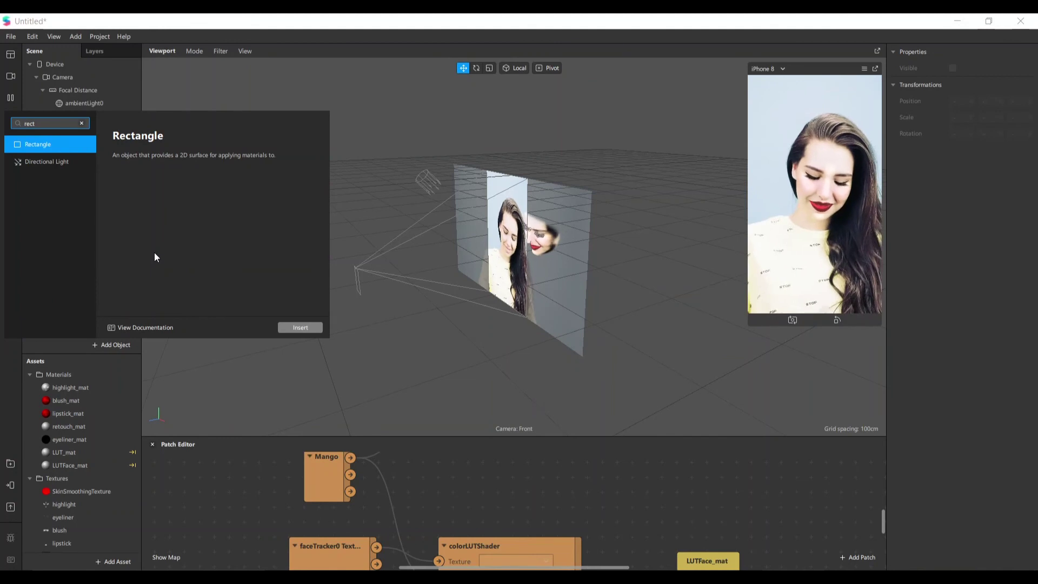
key("Return")
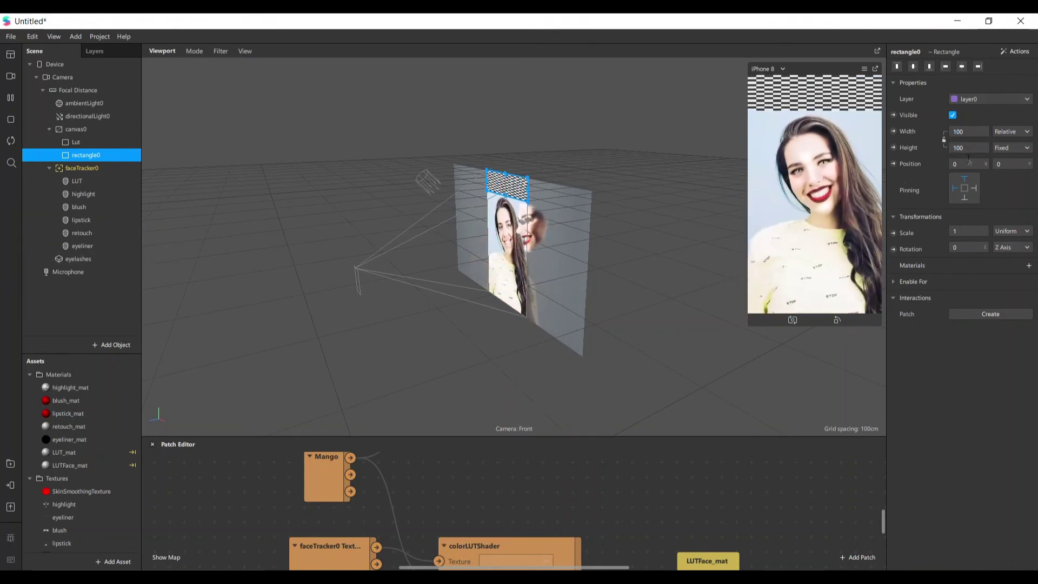
left_click(968, 165)
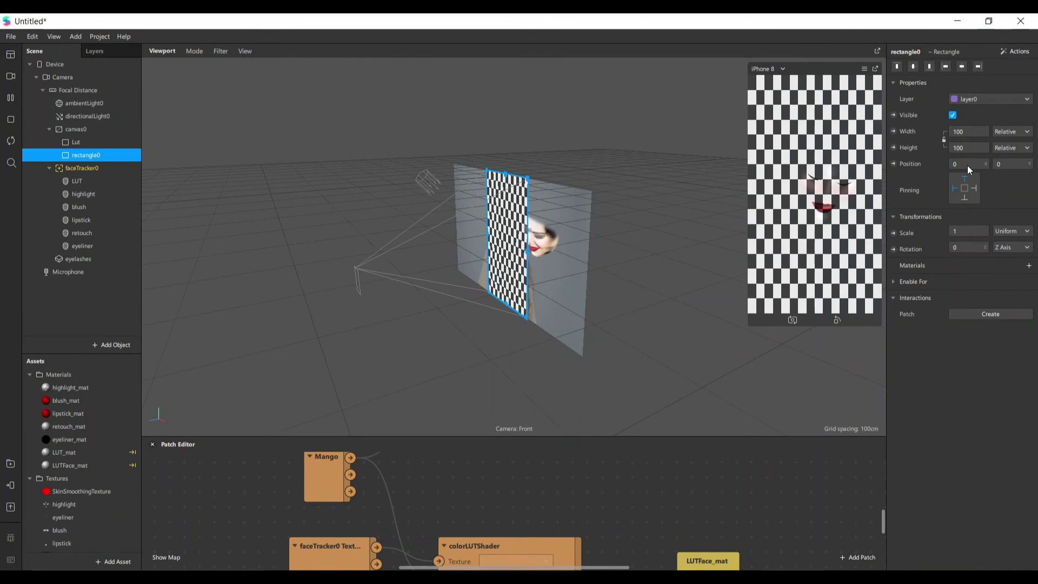
Step: Give rectangle0 a new material named noise_mat using the Flat shader
left_click(1028, 265)
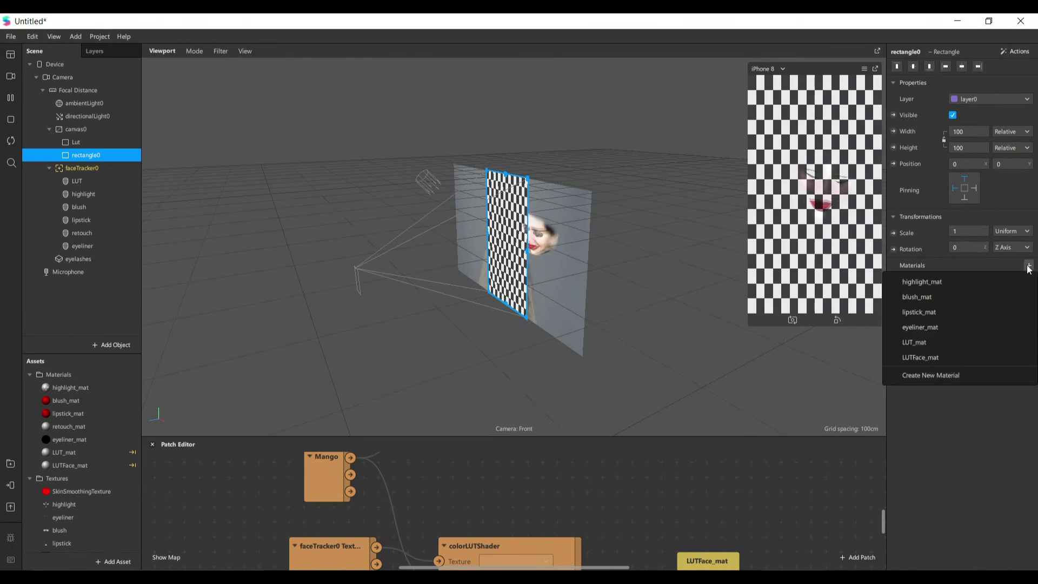
left_click(919, 375)
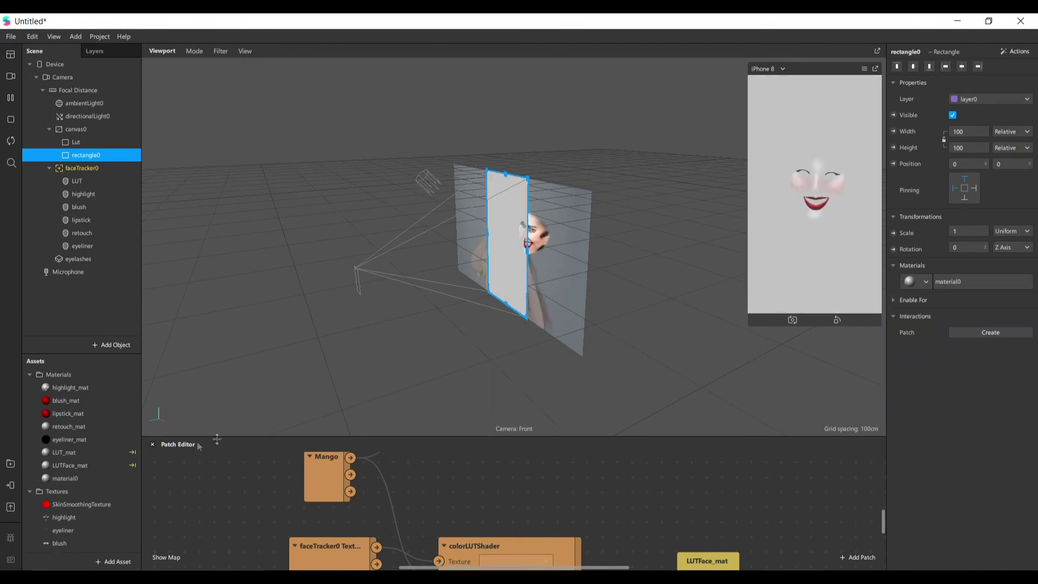
double_click(66, 478)
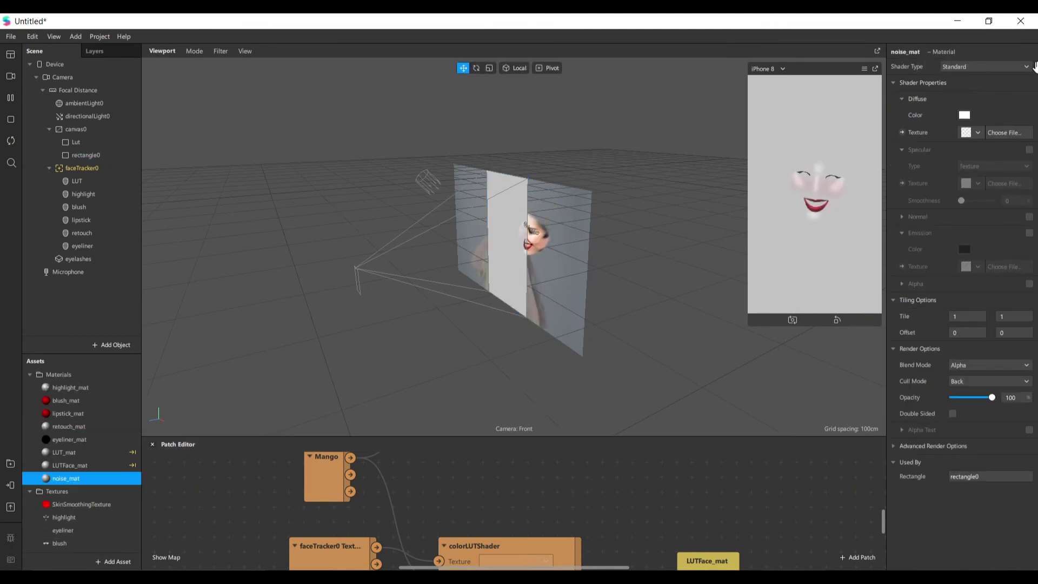
left_click(1016, 66)
left_click(1006, 67)
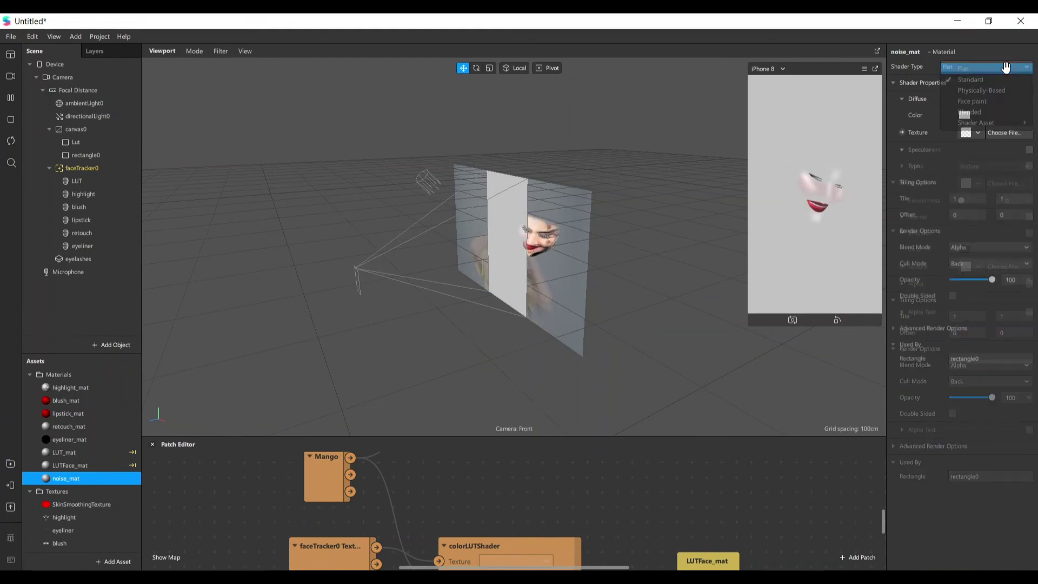
Step: Add a Canvas and move rectangle0 inside canvas1
left_click(110, 155)
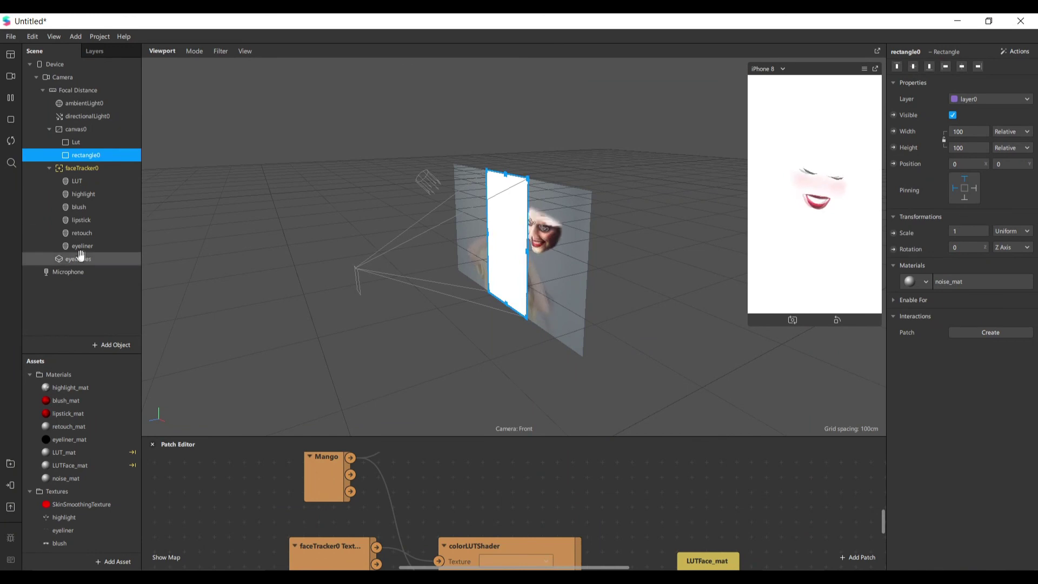
left_click(49, 169)
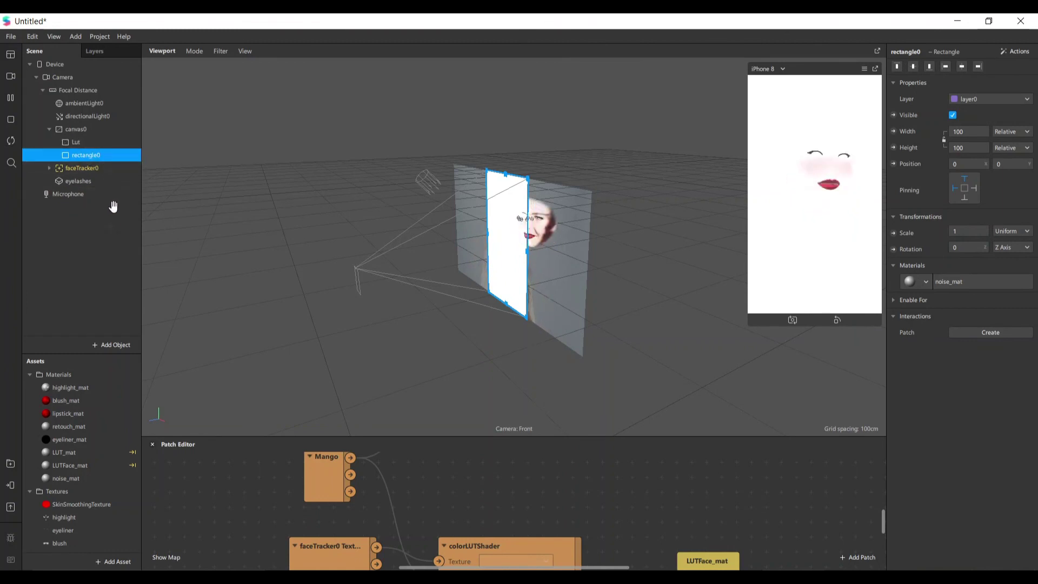
left_click(103, 343)
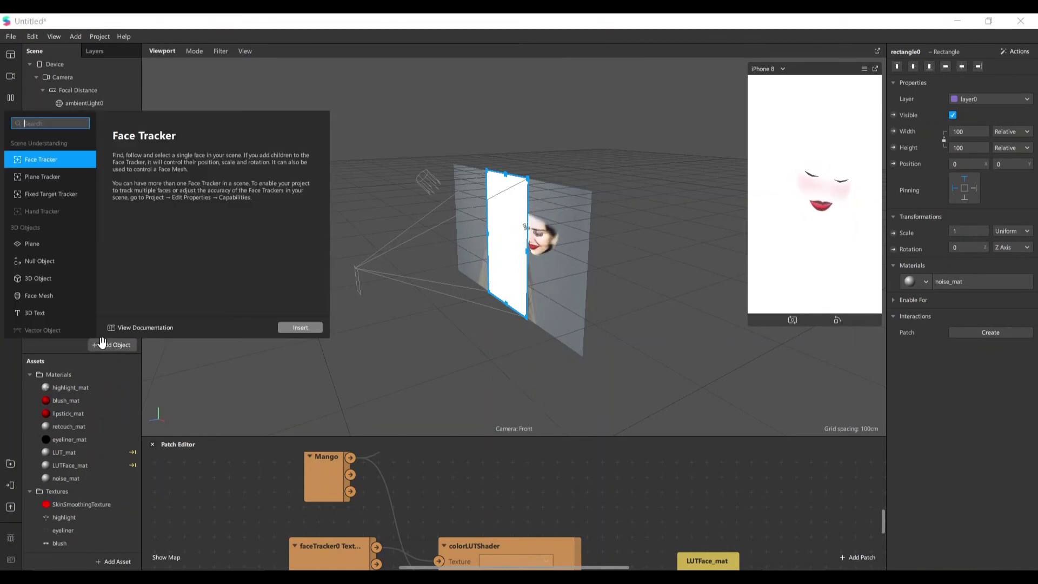
type("canvas")
key("Return")
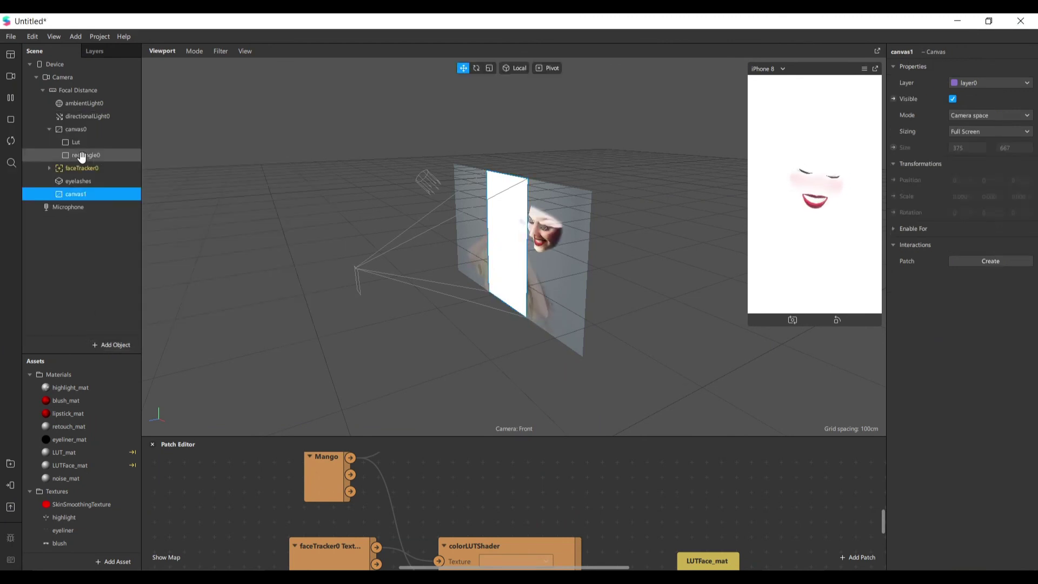
left_click_drag(99, 154, 81, 195)
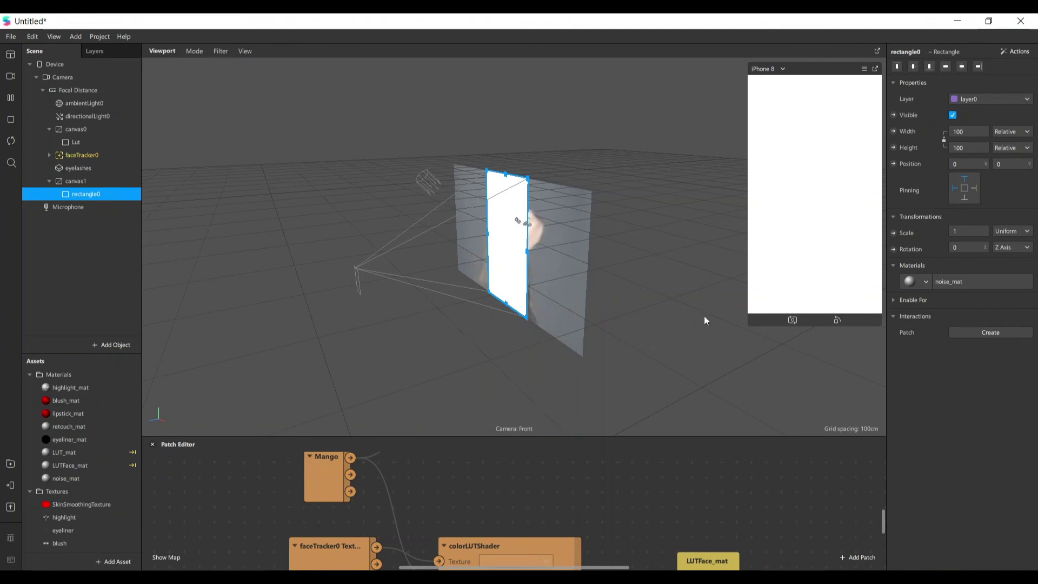
double_click(86, 478)
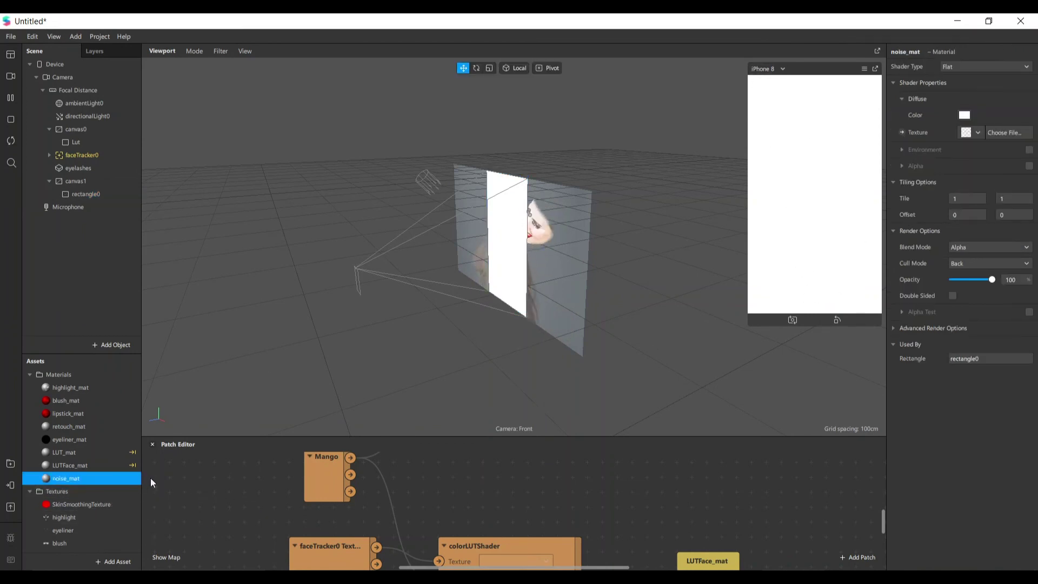
Step: Give noise_mat the noise texture with Add blending at 42% opacity
left_click(975, 132)
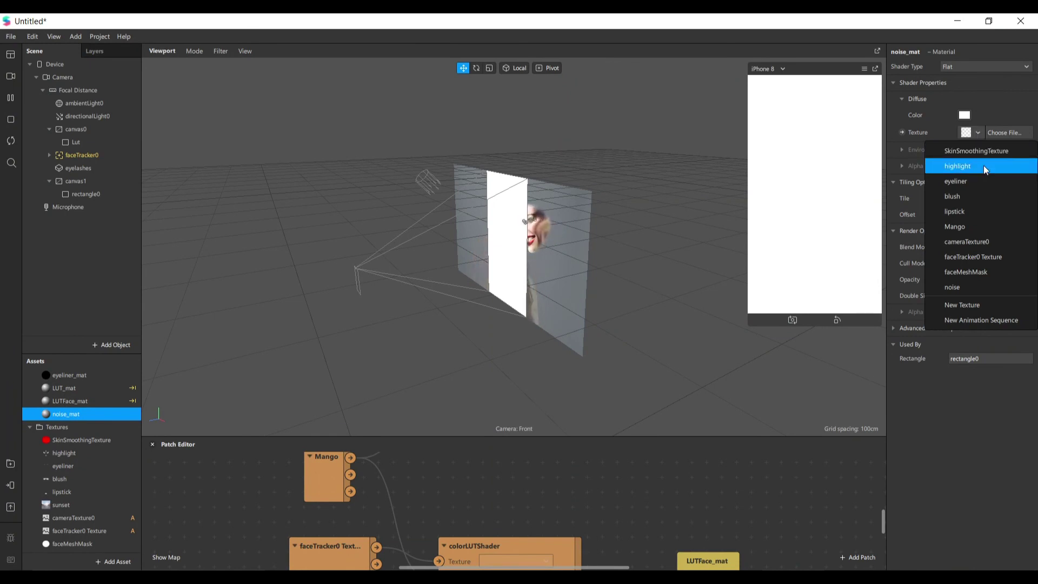
left_click(967, 287)
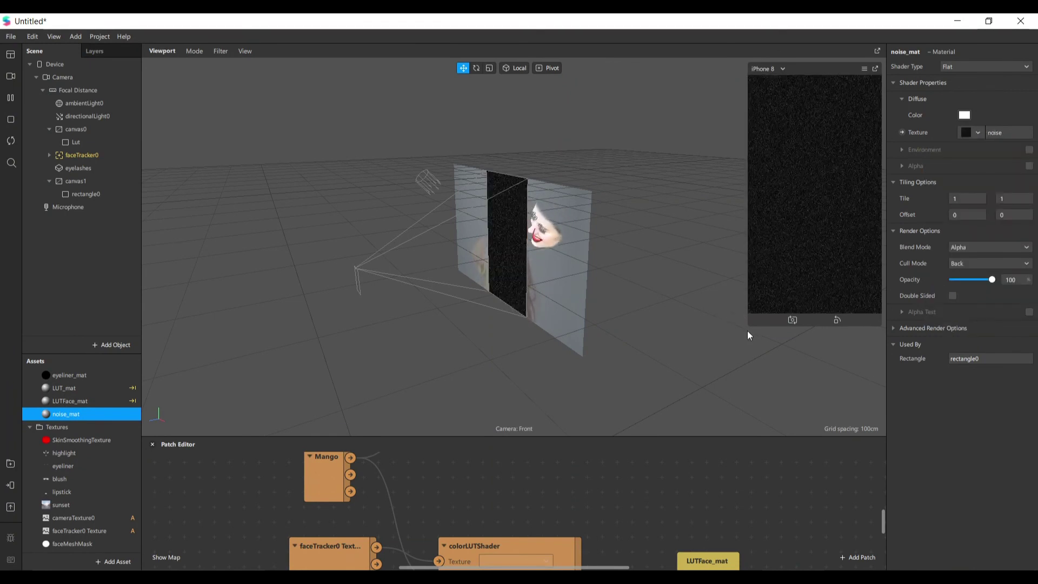
left_click_drag(752, 328, 681, 394)
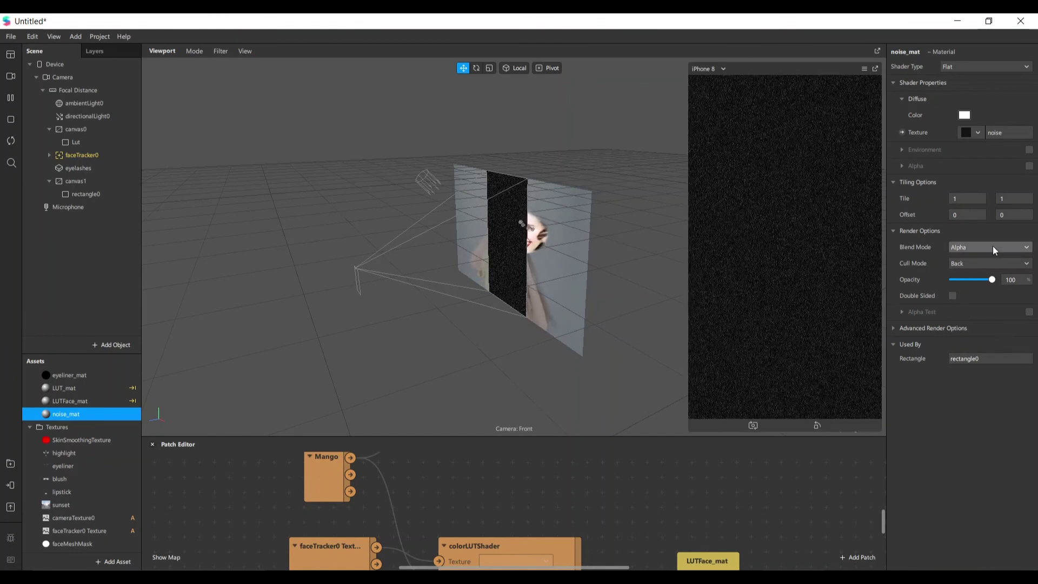
left_click(970, 247)
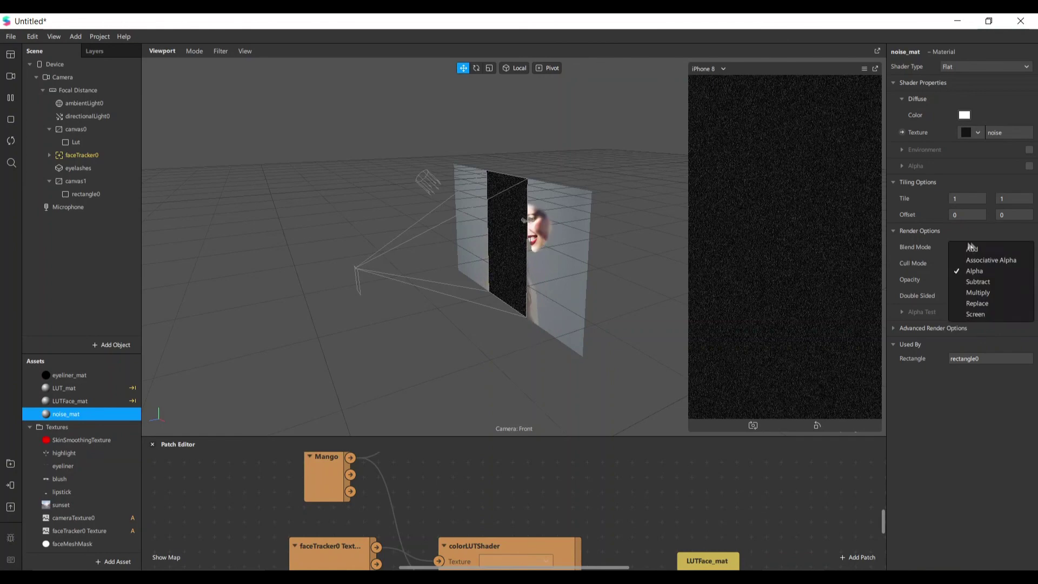
left_click(1003, 249)
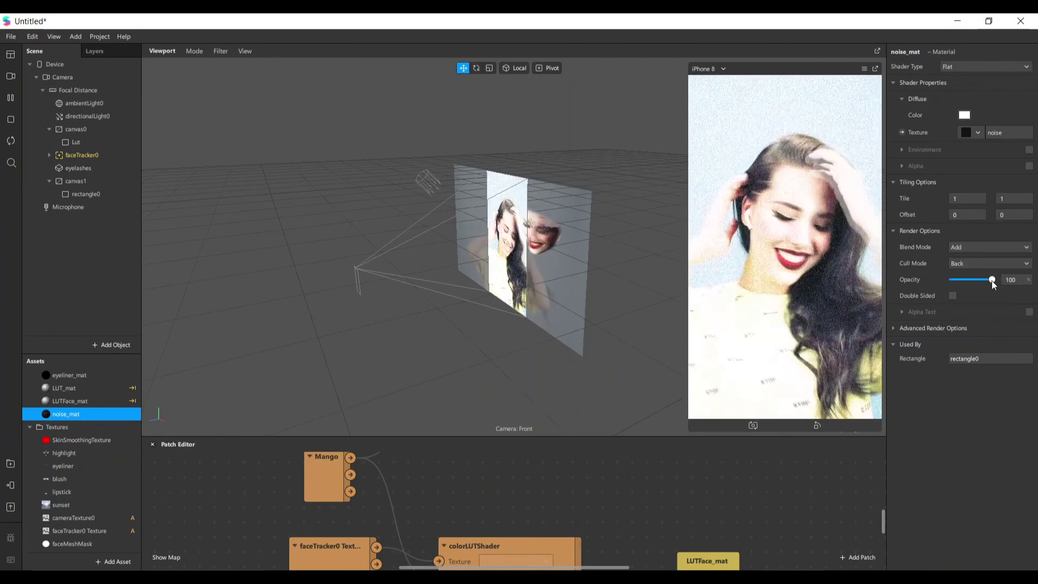
left_click_drag(992, 281, 970, 287)
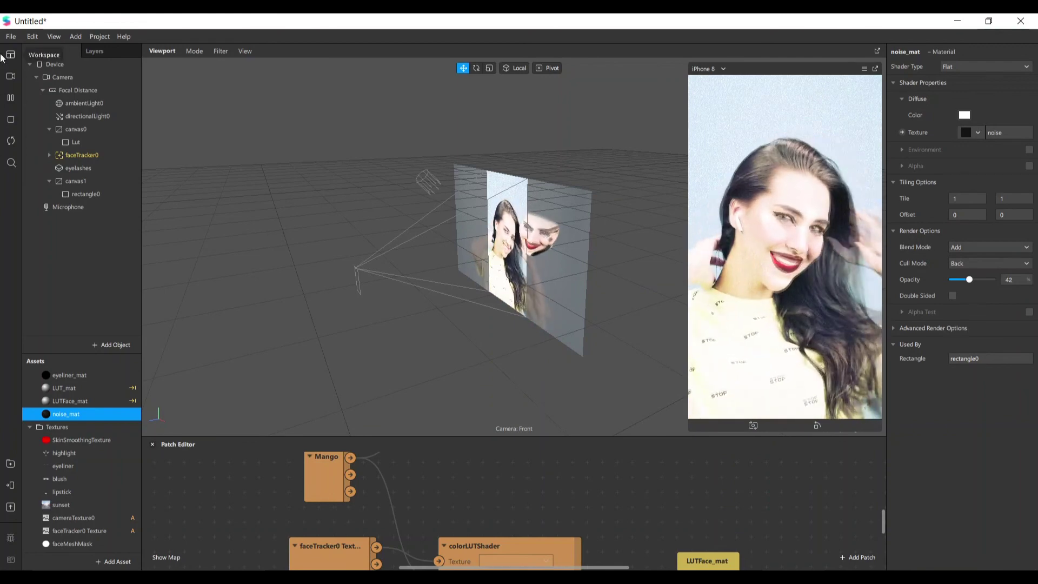
Step: Preview the filter on a man's and then a woman's simulation video
left_click(10, 75)
left_click(43, 163)
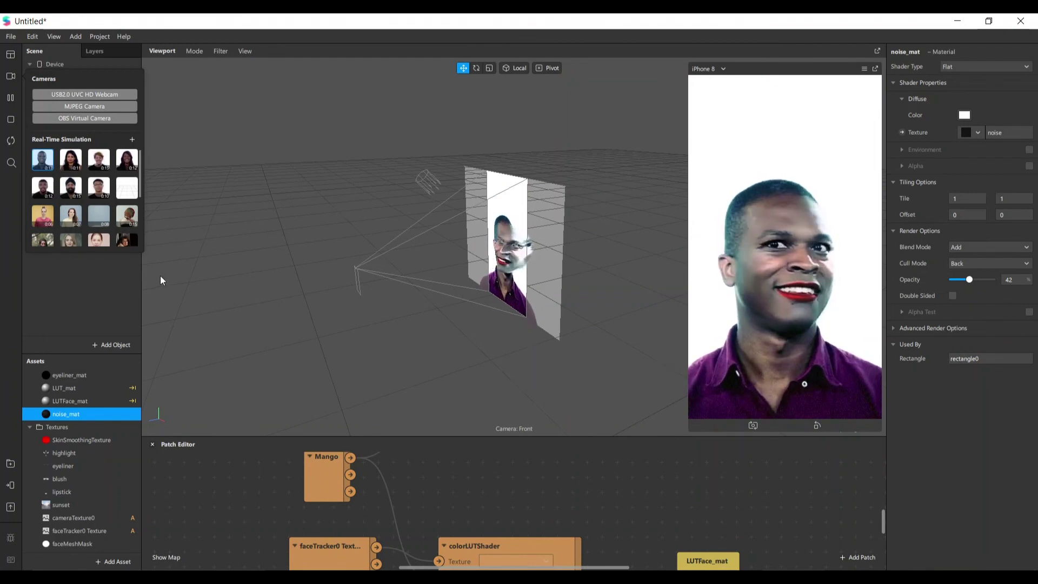
scroll(93, 210, "down", 3)
left_click(98, 171)
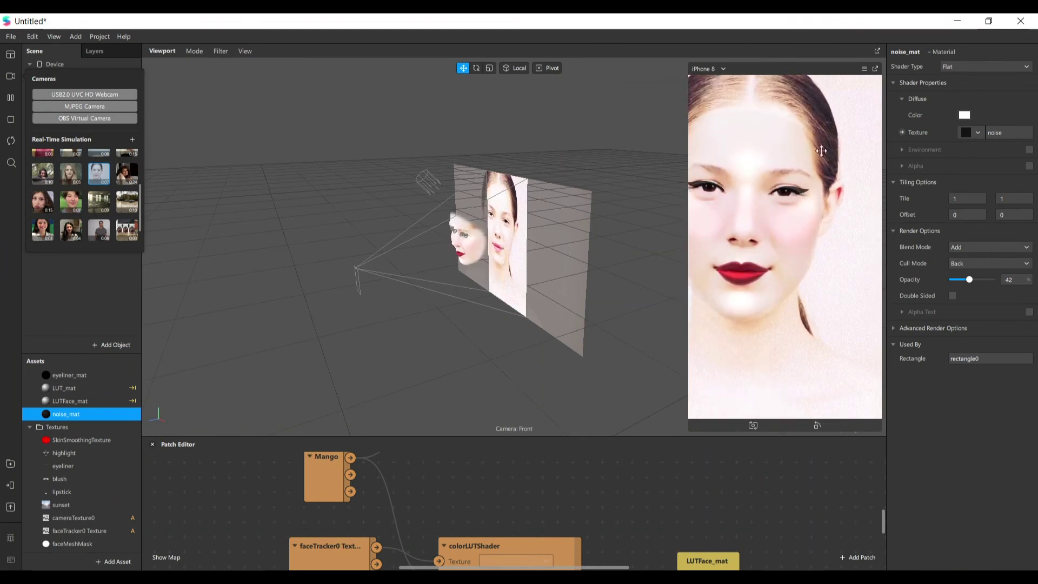
left_click(465, 475)
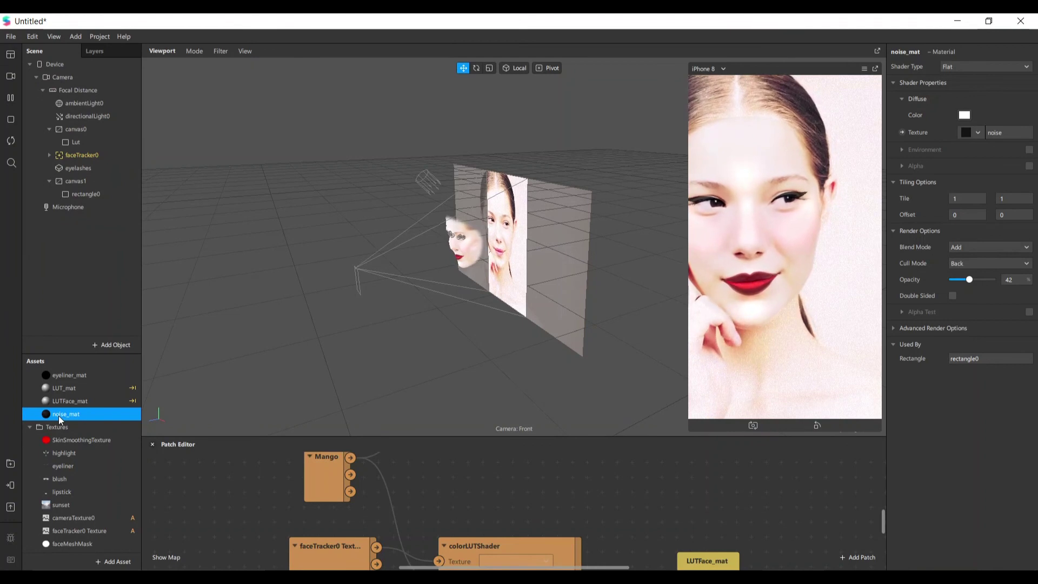
Step: Turn off Use Depth Test and Write to Depth for noise_mat
left_click(893, 327)
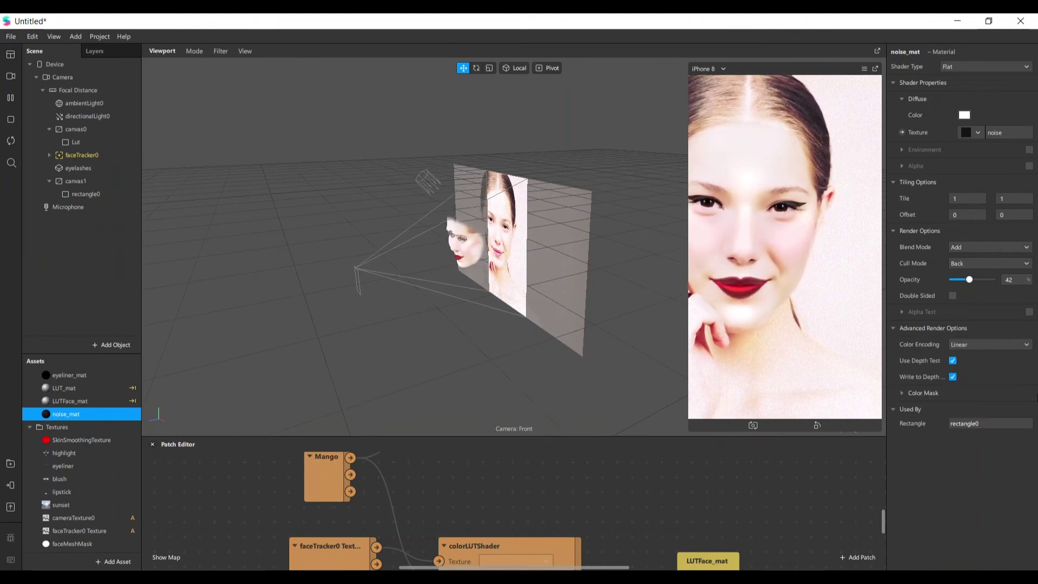
left_click(953, 361)
left_click(953, 377)
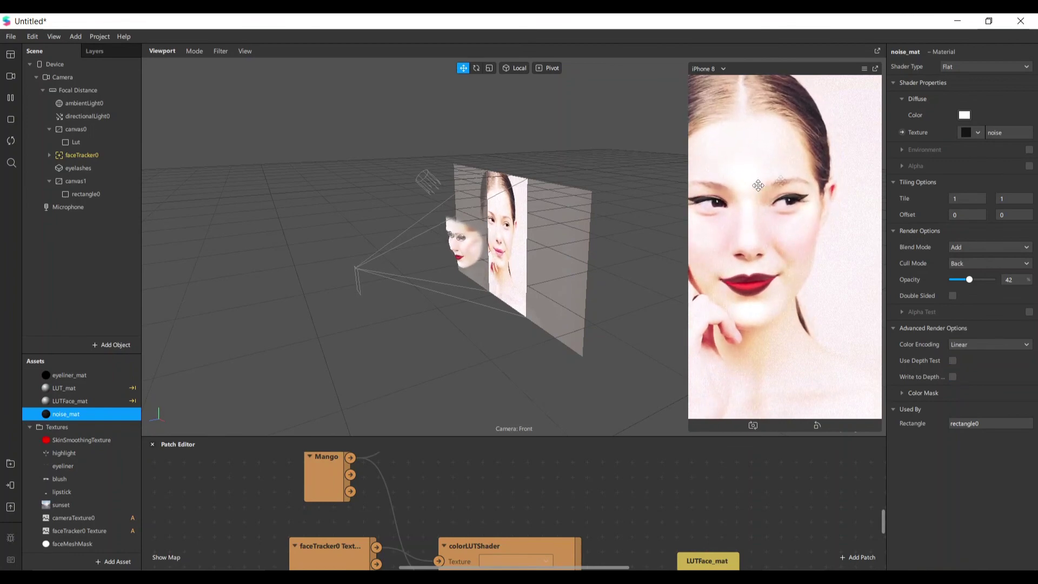
Step: Check the grain overlay on the man with glasses and a woman's simulation video
left_click(10, 76)
left_click(43, 159)
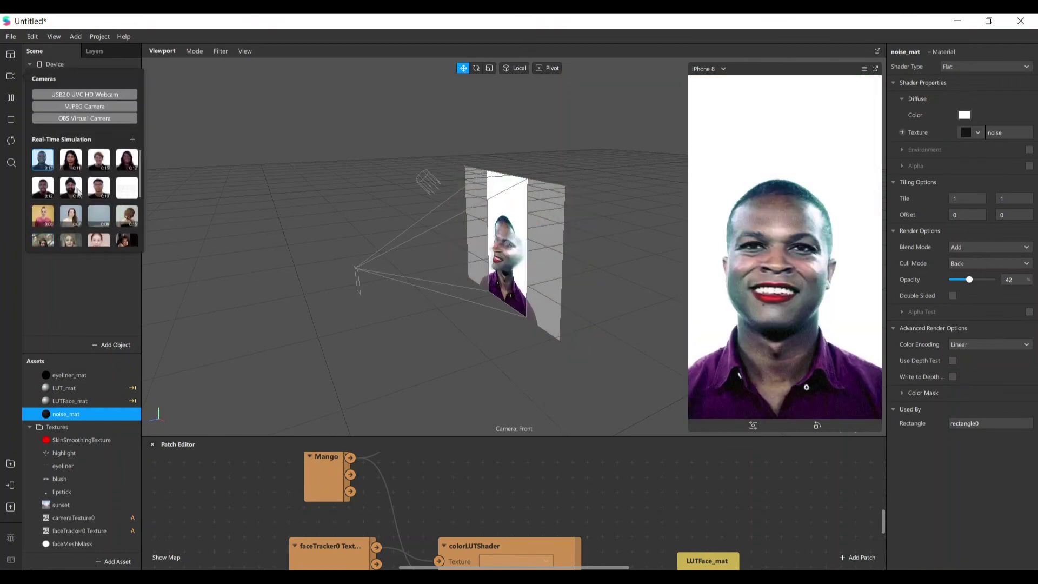
left_click(96, 190)
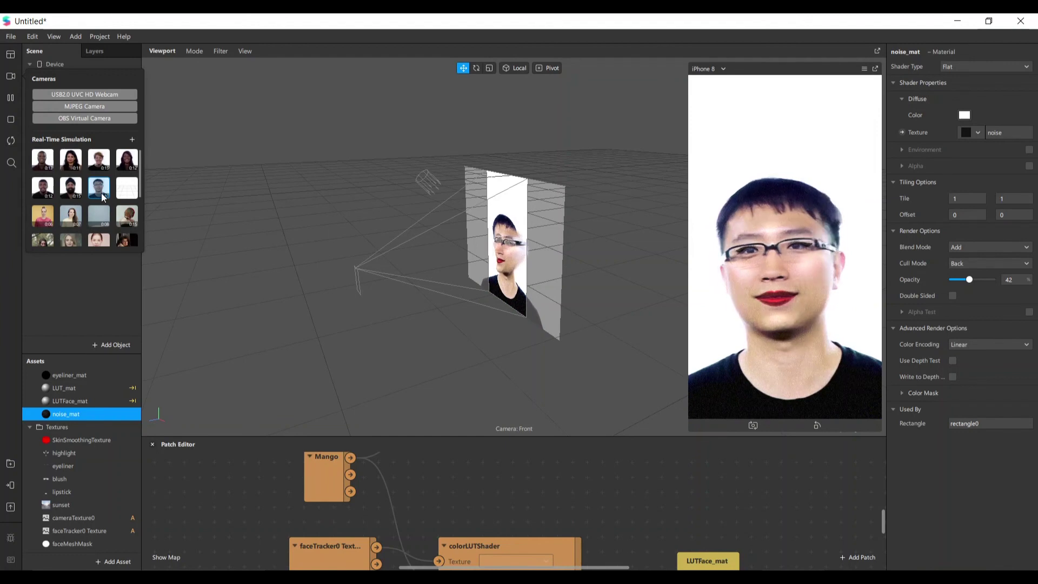
scroll(101, 193, "down", 2)
left_click(99, 172)
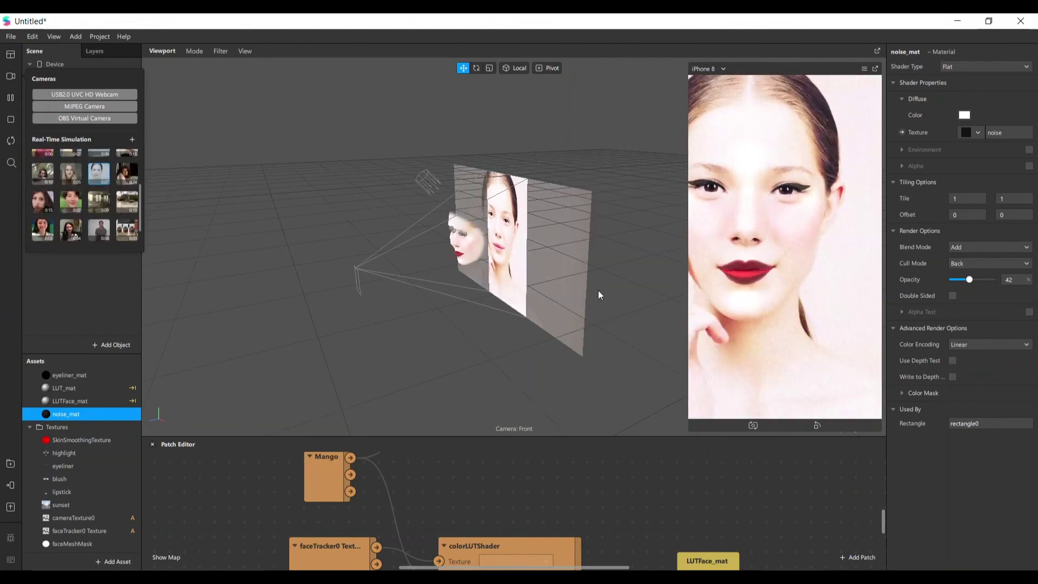
left_click(862, 488)
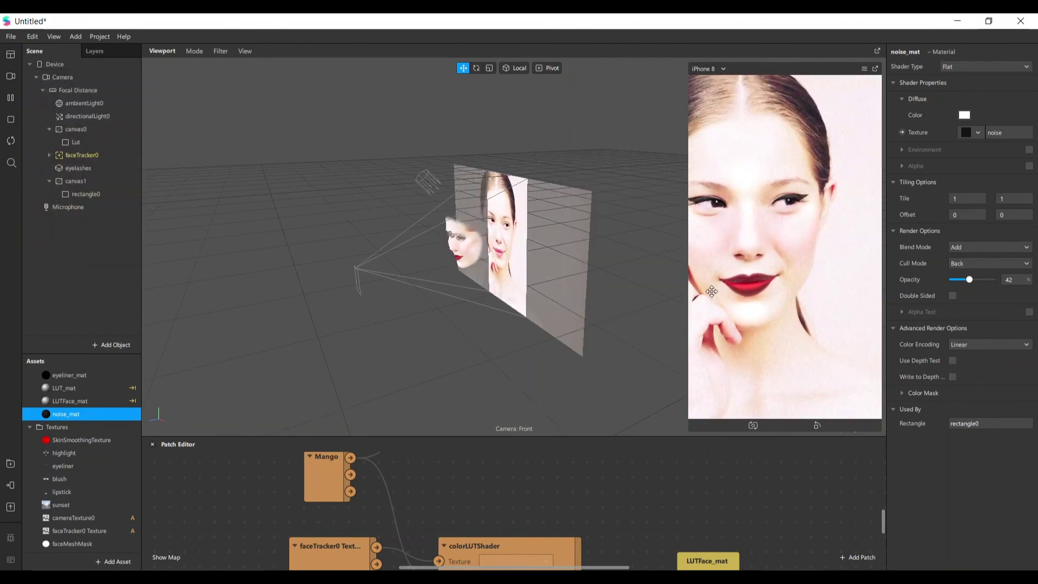